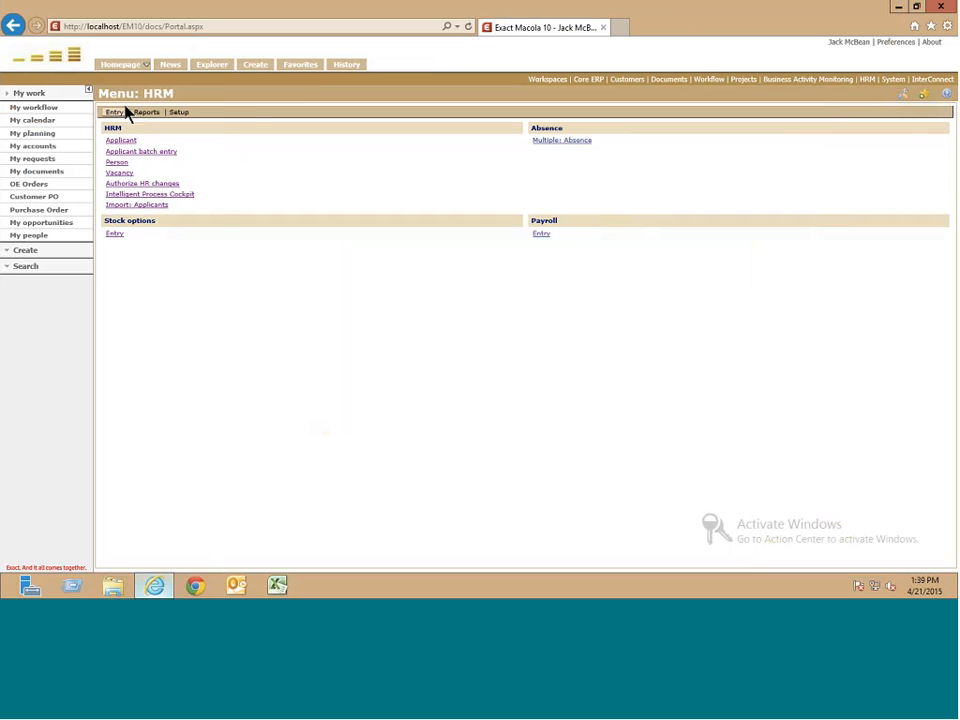
- Display the HRM Reports links: People, Statistics, Financial, Planning, Payroll and Matching
{"action": "left_click", "coordinate": [121, 115]}
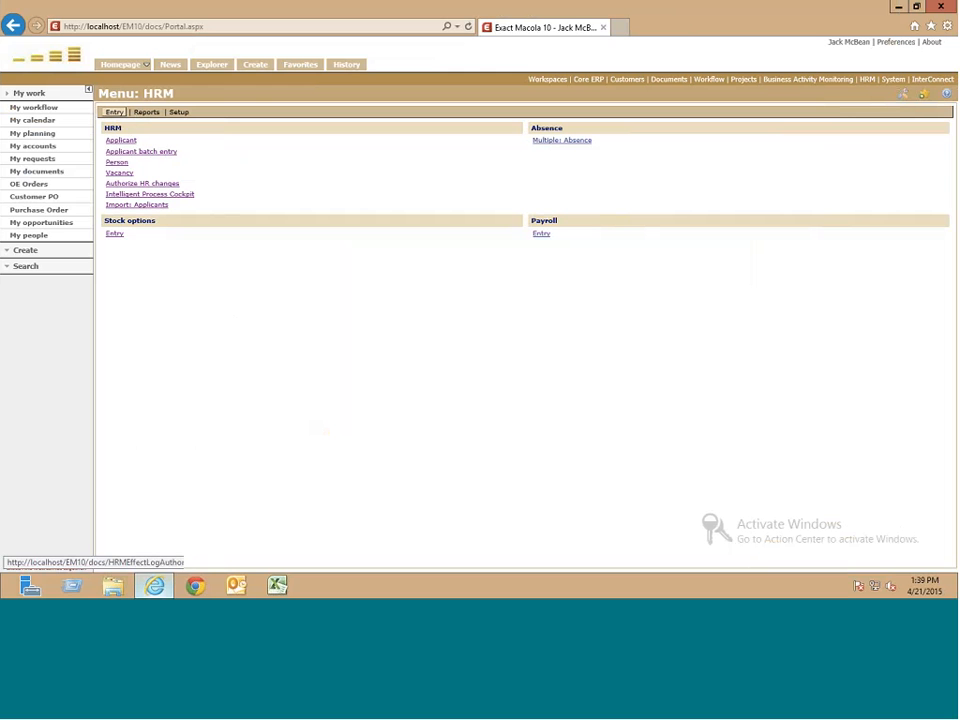
{"action": "left_click", "coordinate": [145, 112]}
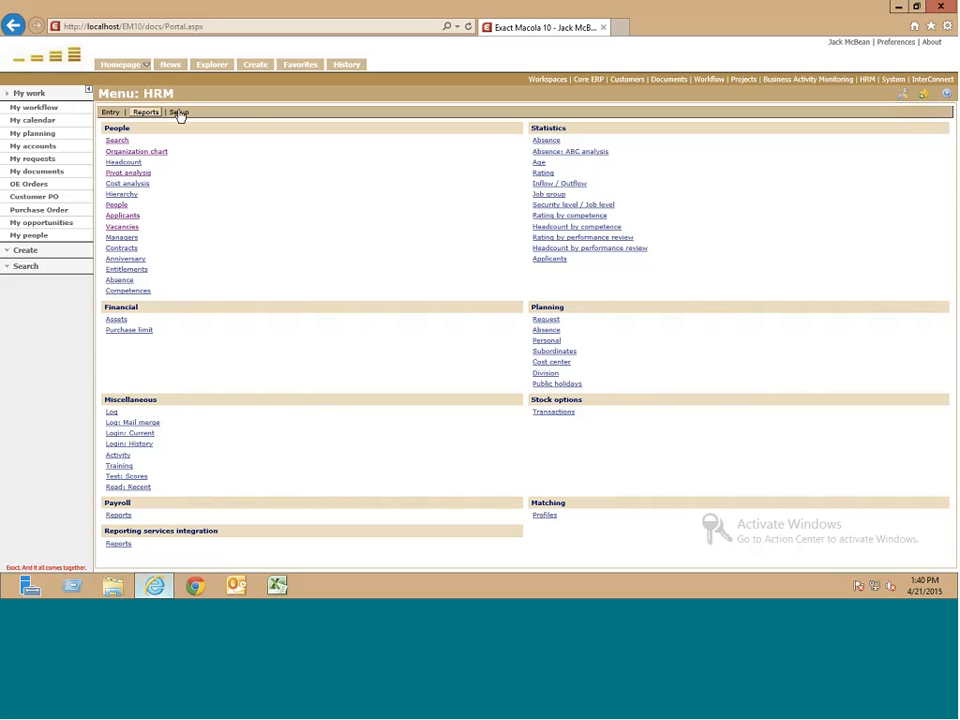
- Review the HRM Setup options, then return to the Applicant, Person and Vacancy entry links
{"action": "left_click", "coordinate": [178, 112]}
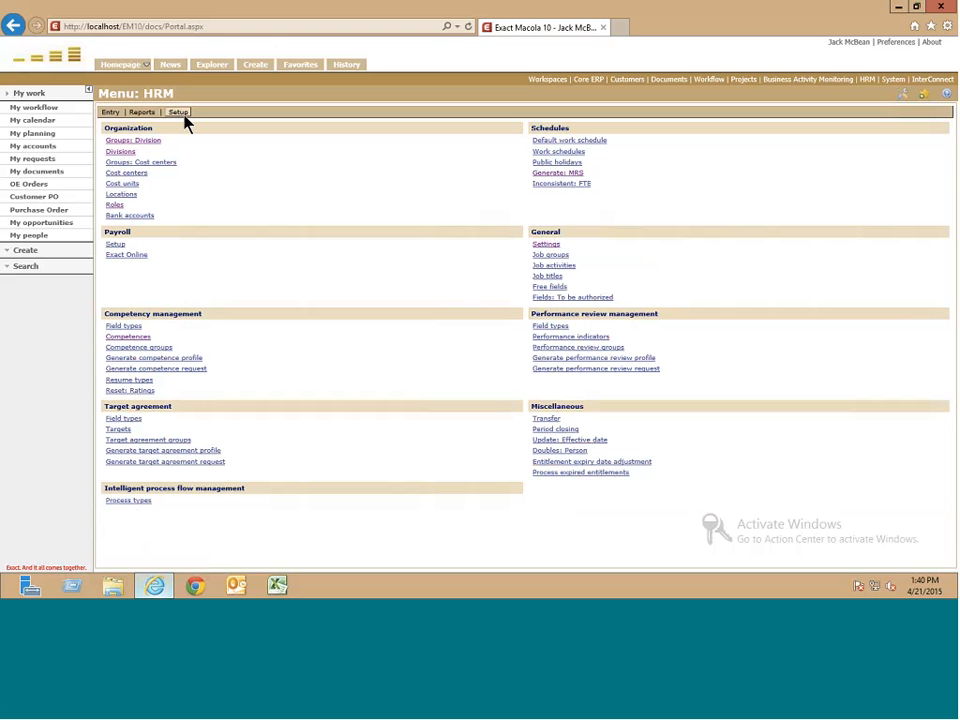
{"action": "left_click", "coordinate": [110, 112]}
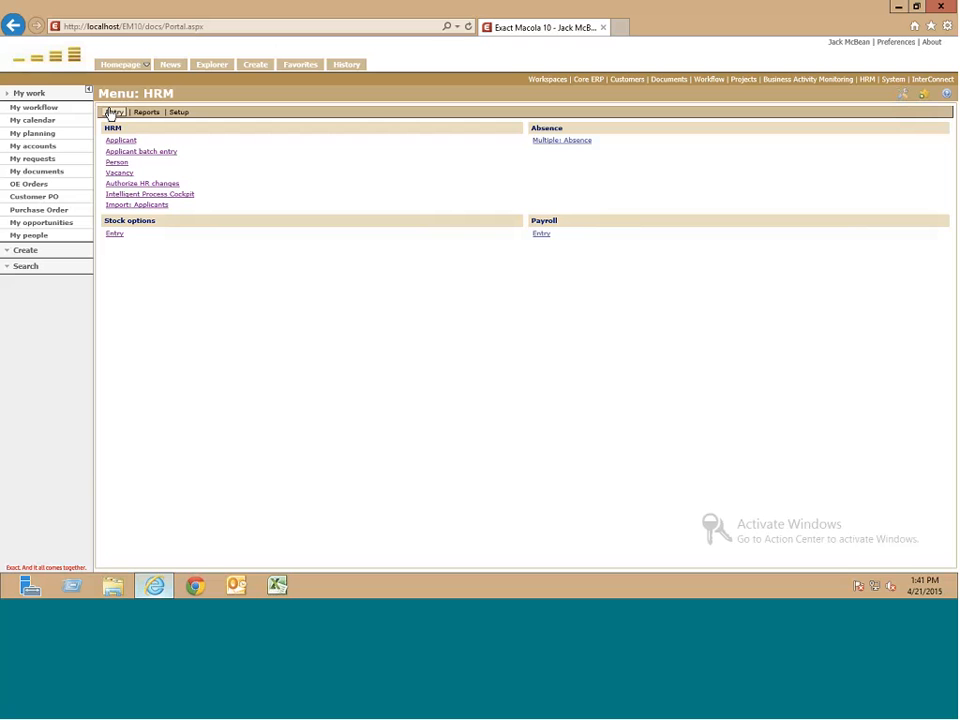
- Start a new HRM Vacancy form, which defaults to Internal, quantity 1, To be approved
{"action": "left_click", "coordinate": [110, 114]}
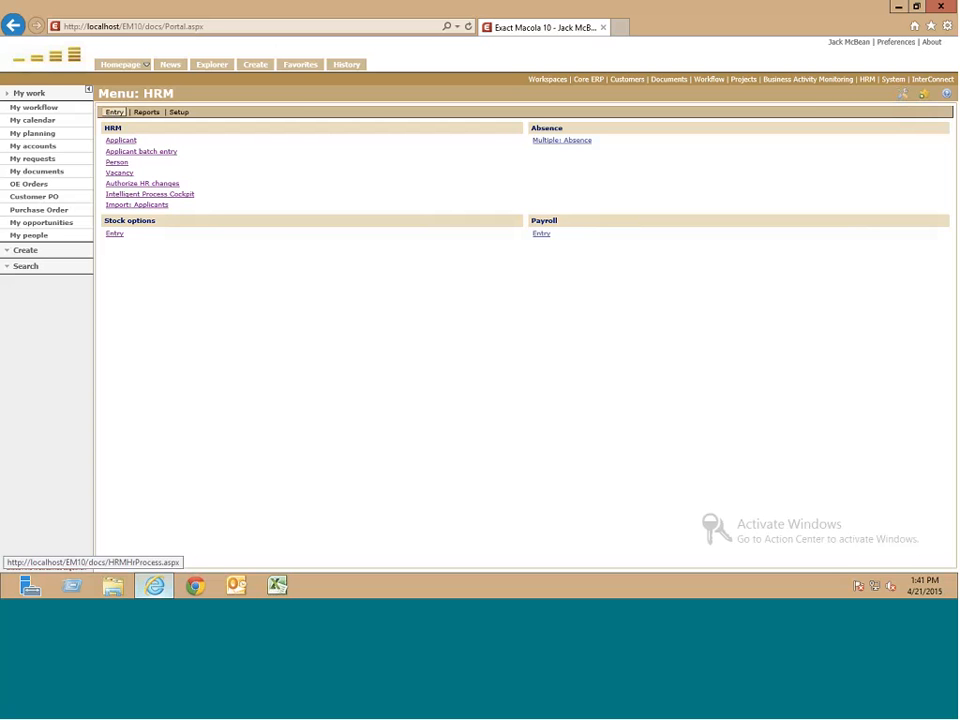
{"action": "left_click", "coordinate": [120, 173]}
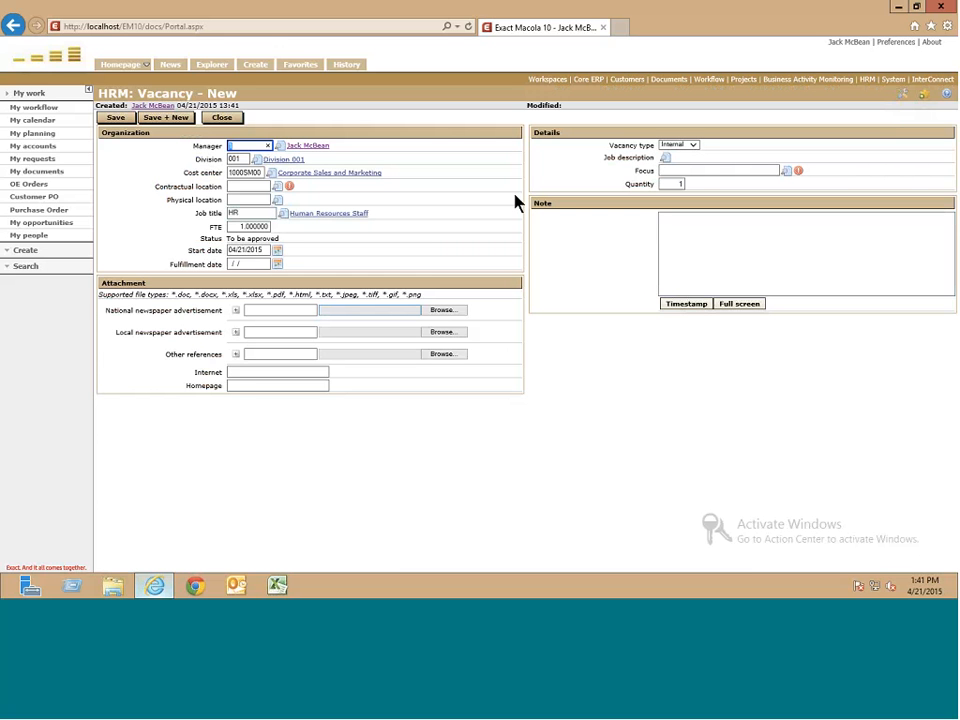
{"action": "left_click", "coordinate": [904, 95]}
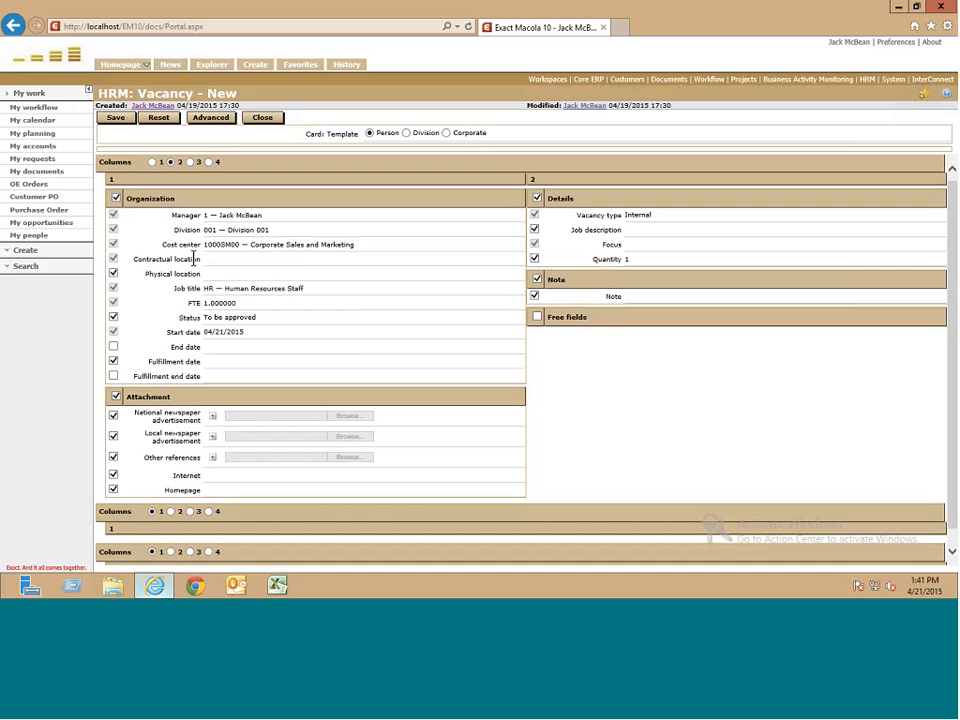
{"action": "scroll", "coordinate": [118, 353], "scroll_direction": "down", "scroll_amount": 2}
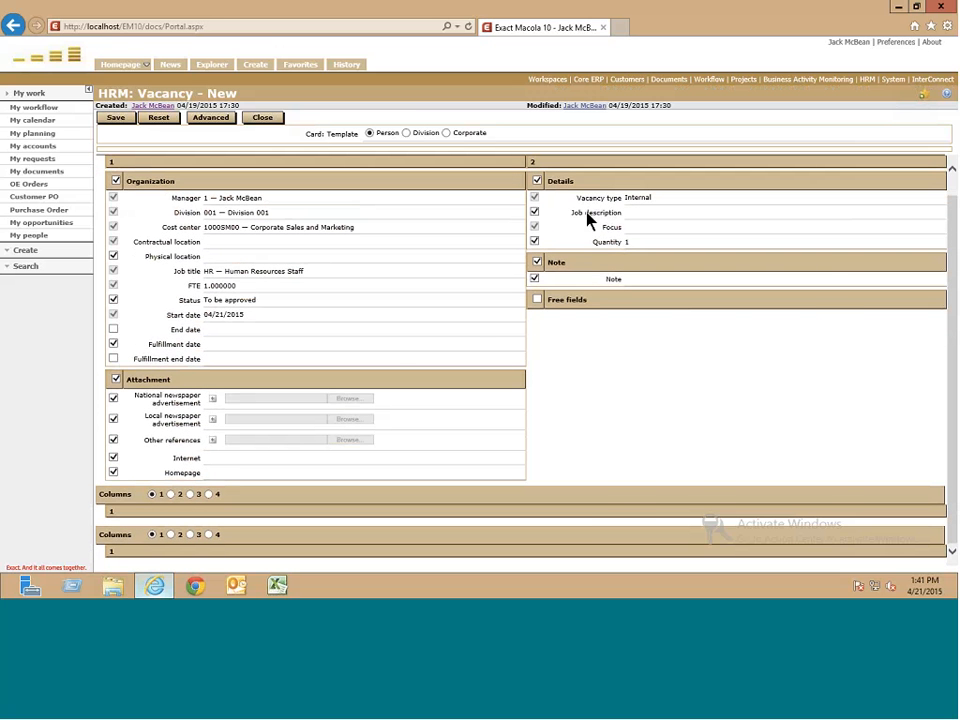
{"action": "left_click", "coordinate": [263, 118]}
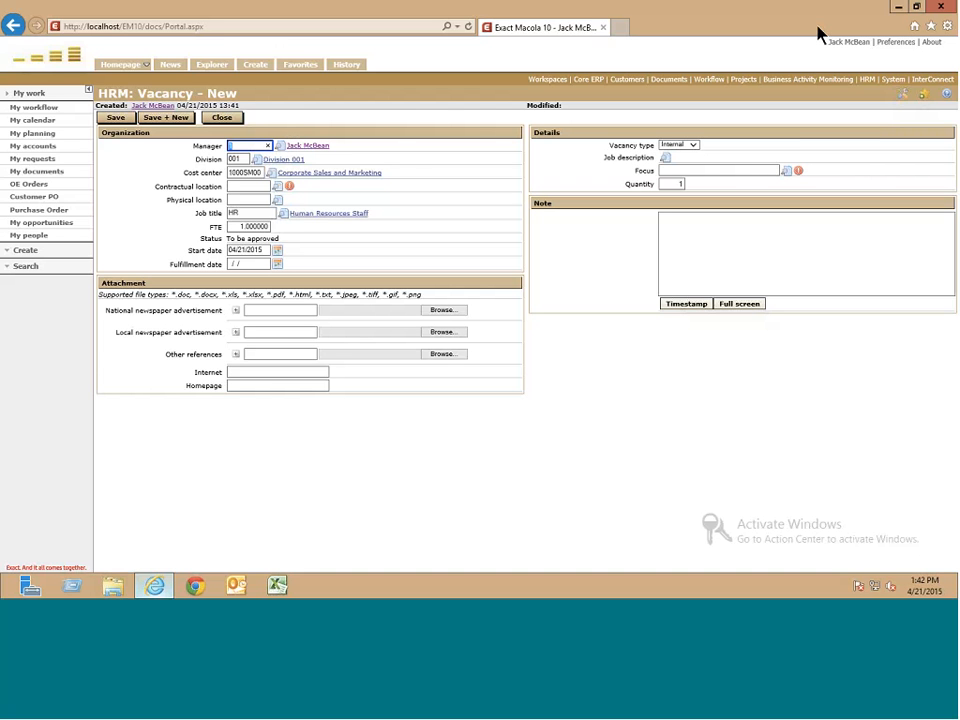
- Set the vacancy location to Columbus Office and job title to HR Human Resources Staff
{"action": "left_click", "coordinate": [278, 188]}
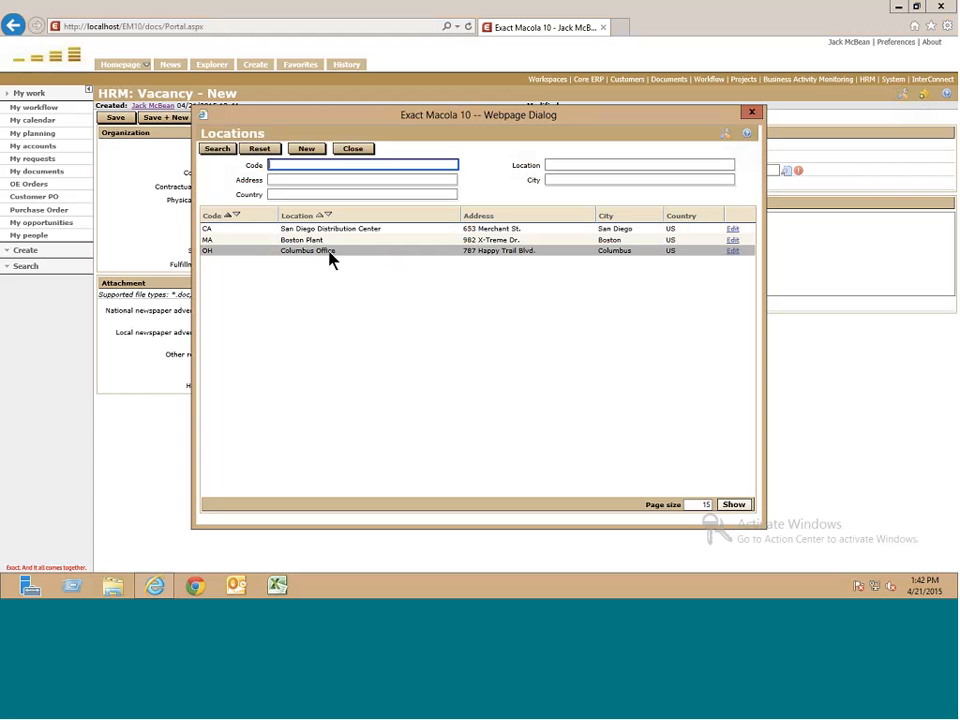
{"action": "left_click", "coordinate": [331, 255]}
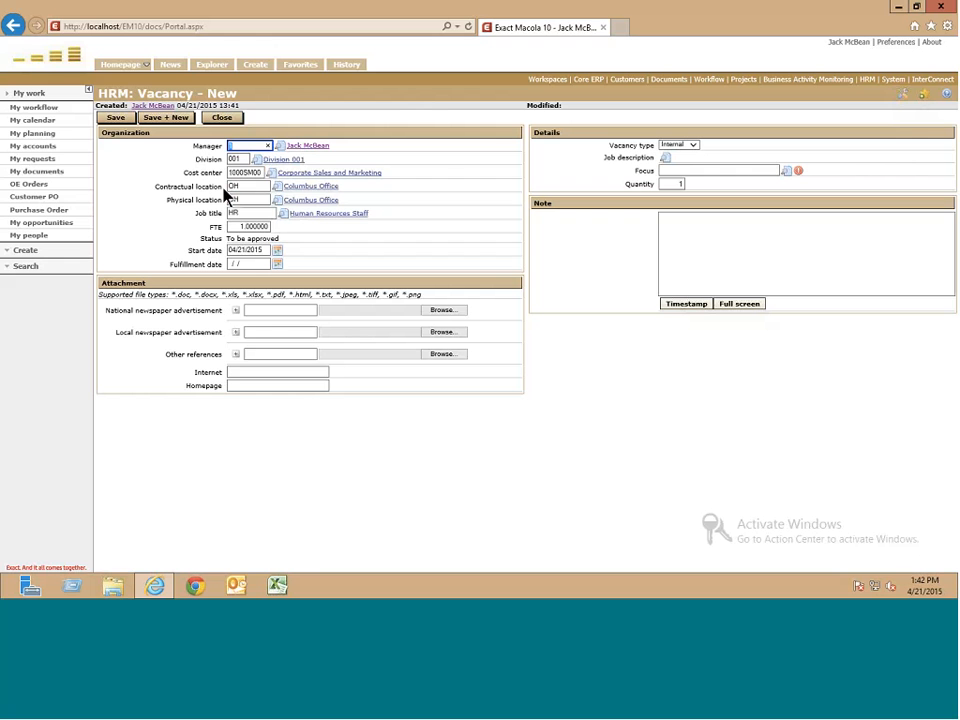
{"action": "left_click", "coordinate": [283, 215]}
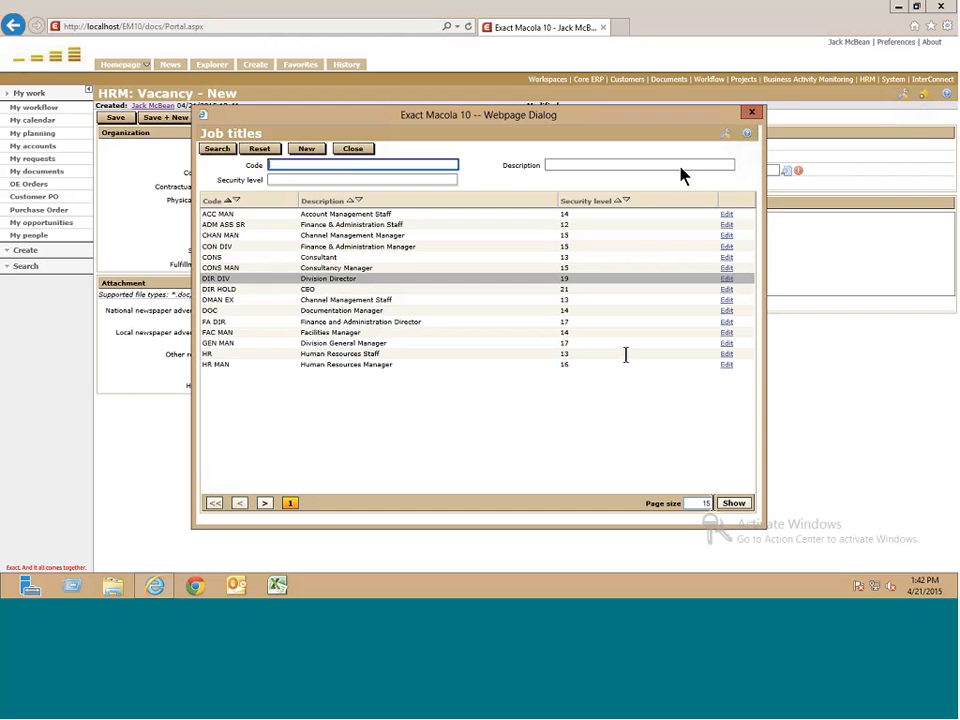
{"action": "left_click", "coordinate": [626, 355]}
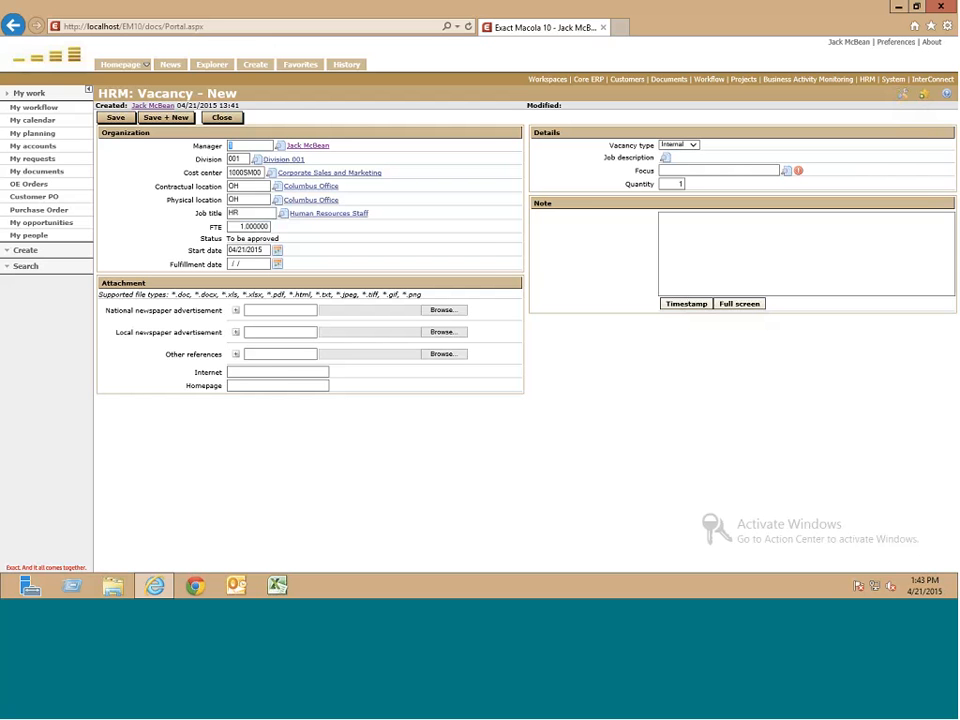
- Expand the National and Local newspaper advertisement attachments and review the vacancy form
{"action": "left_click", "coordinate": [236, 310]}
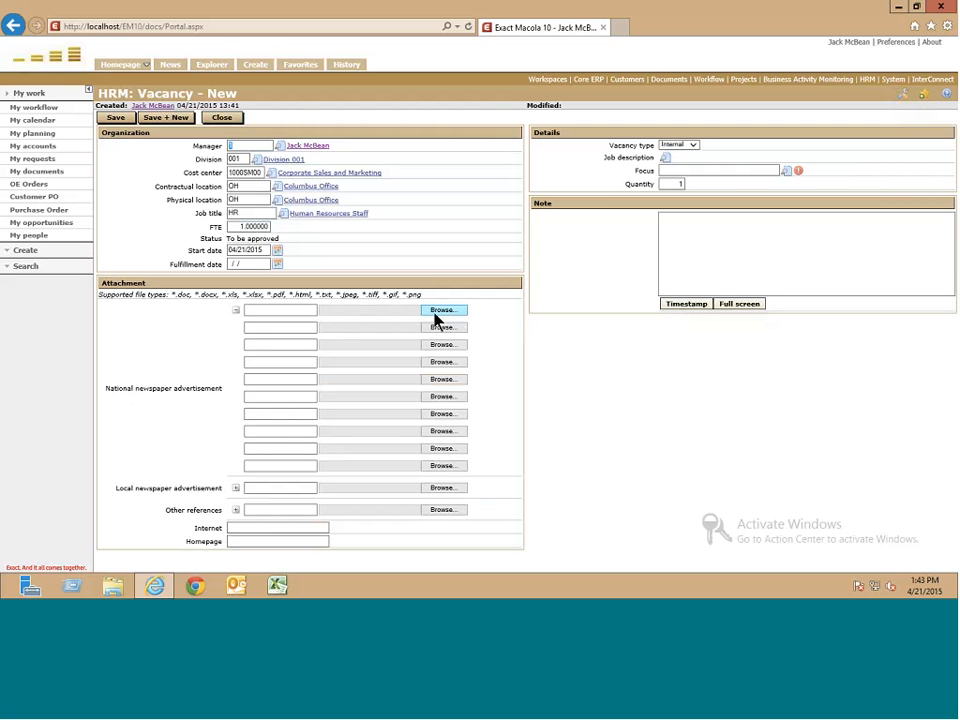
{"action": "left_click", "coordinate": [236, 488]}
{"action": "scroll", "coordinate": [238, 484], "scroll_direction": "down", "scroll_amount": 1}
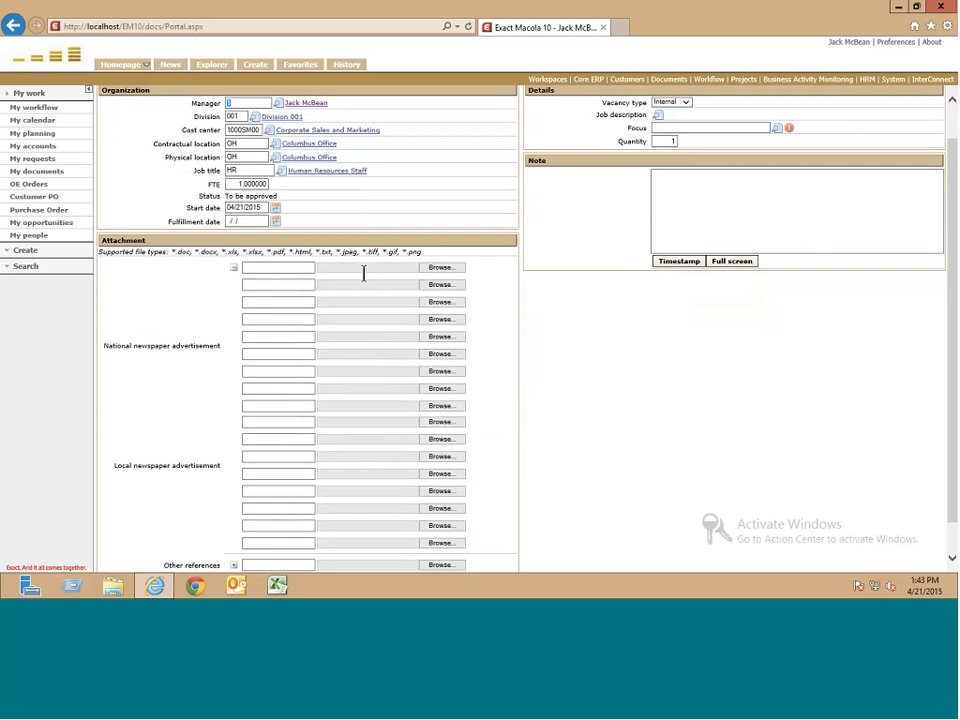
{"action": "scroll", "coordinate": [363, 272], "scroll_direction": "down", "scroll_amount": 1}
{"action": "scroll", "coordinate": [363, 272], "scroll_direction": "up", "scroll_amount": 2}
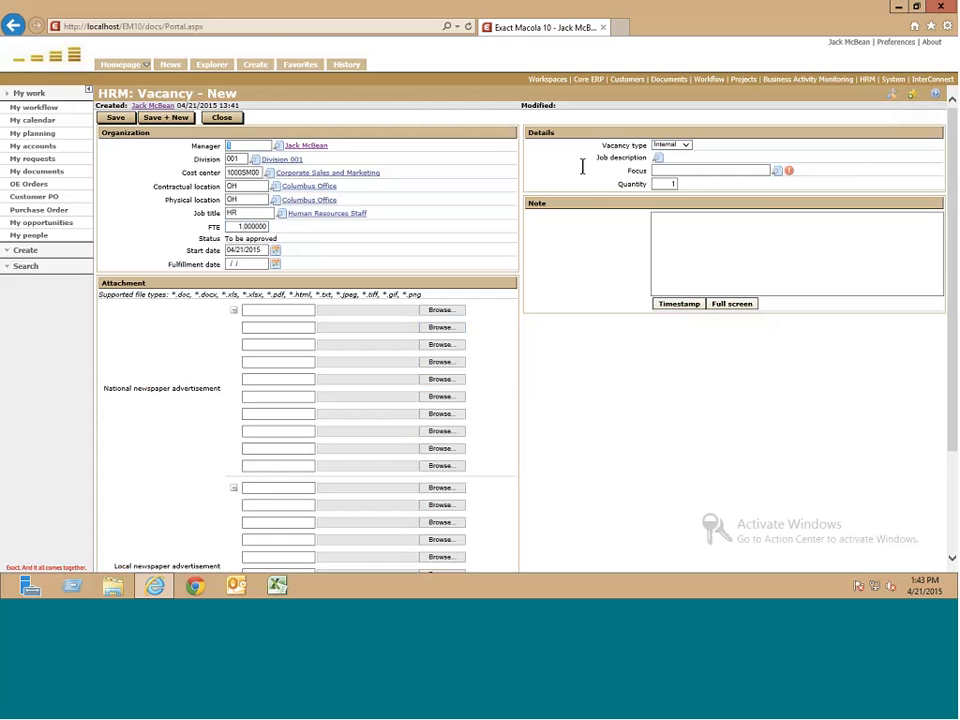
{"action": "scroll", "coordinate": [582, 167], "scroll_direction": "down", "scroll_amount": 3}
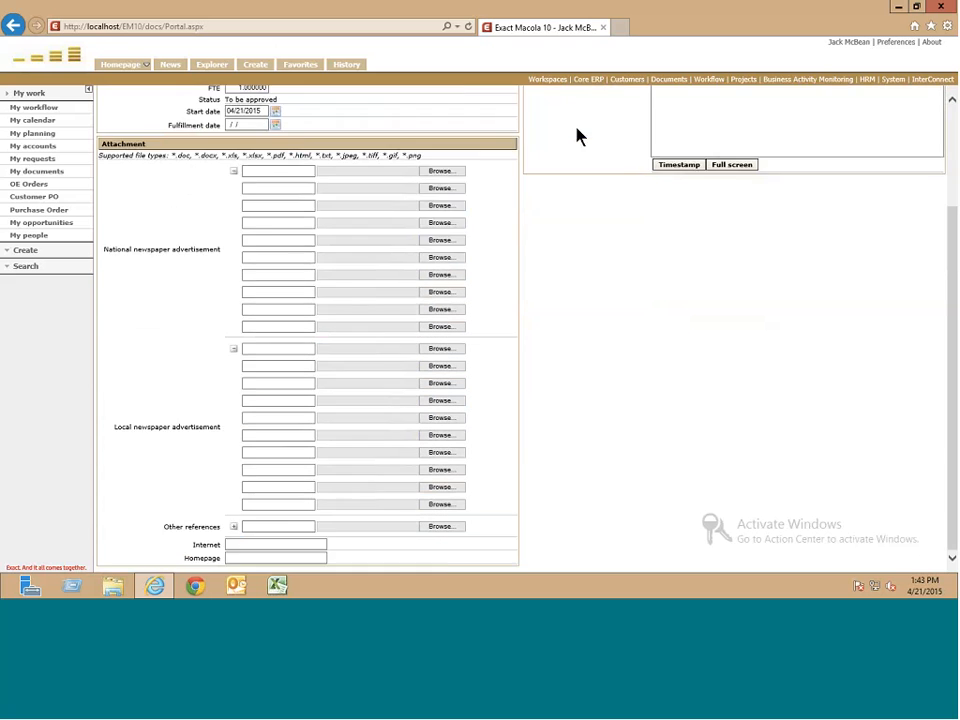
{"action": "scroll", "coordinate": [576, 135], "scroll_direction": "up", "scroll_amount": 3}
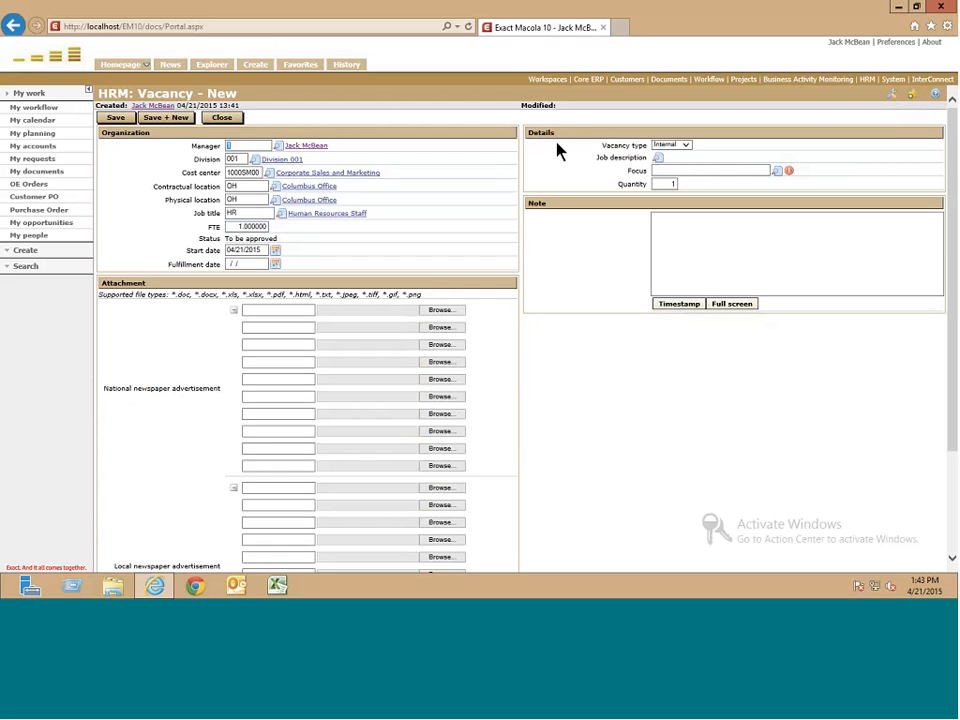
- Keep vacancy type Internal, skip the job description, and set focus to job group STAFF
{"action": "left_click", "coordinate": [686, 147]}
{"action": "left_click", "coordinate": [711, 140]}
{"action": "left_click", "coordinate": [661, 160]}
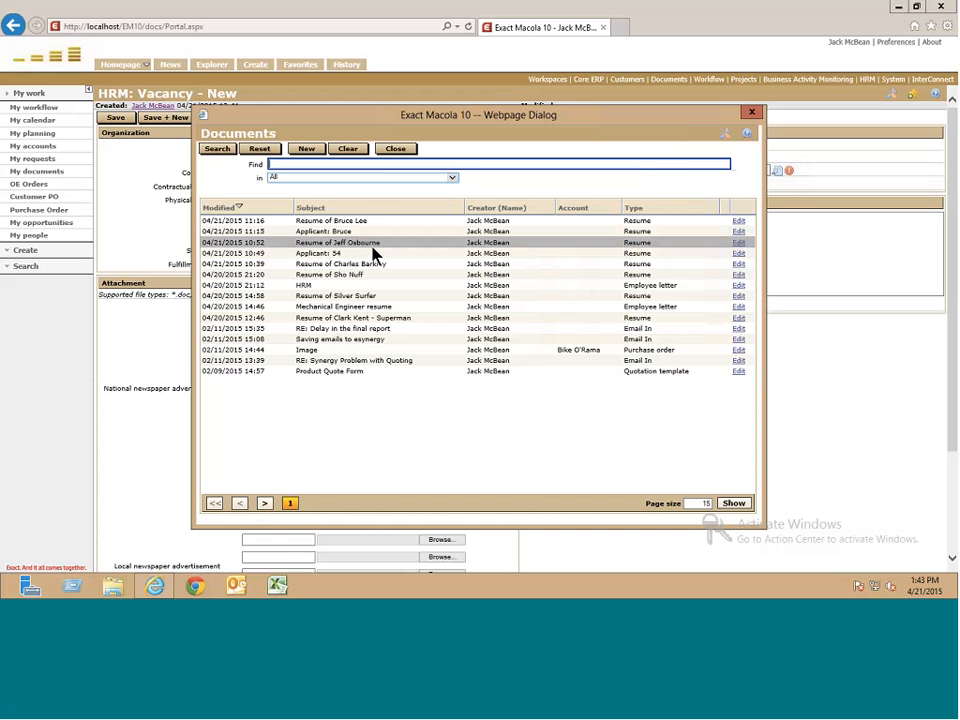
{"action": "left_click", "coordinate": [752, 114]}
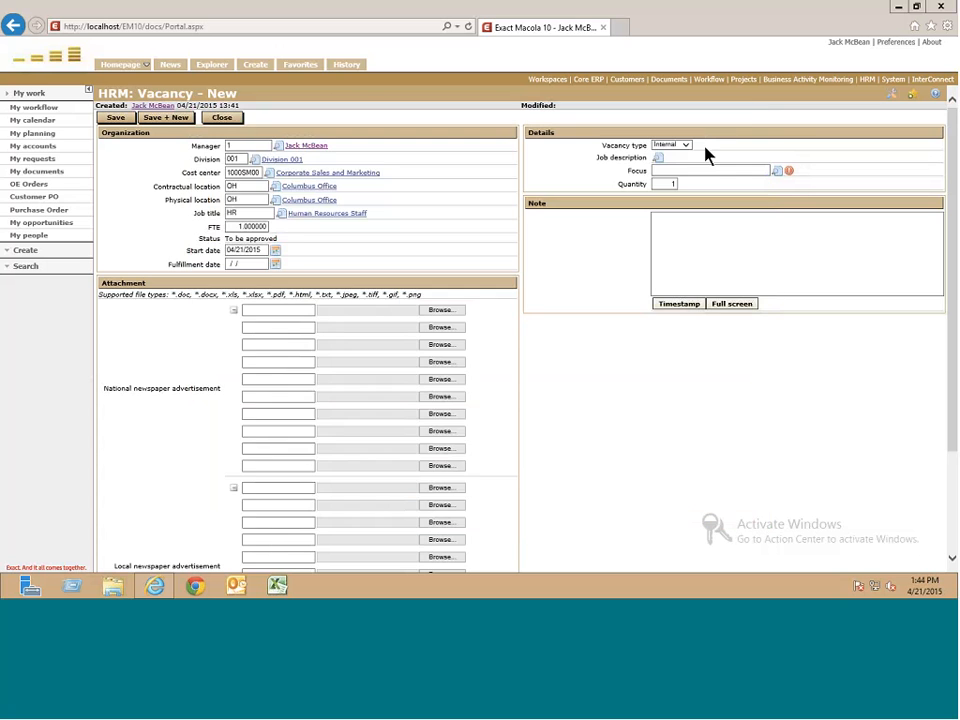
{"action": "left_click", "coordinate": [779, 171]}
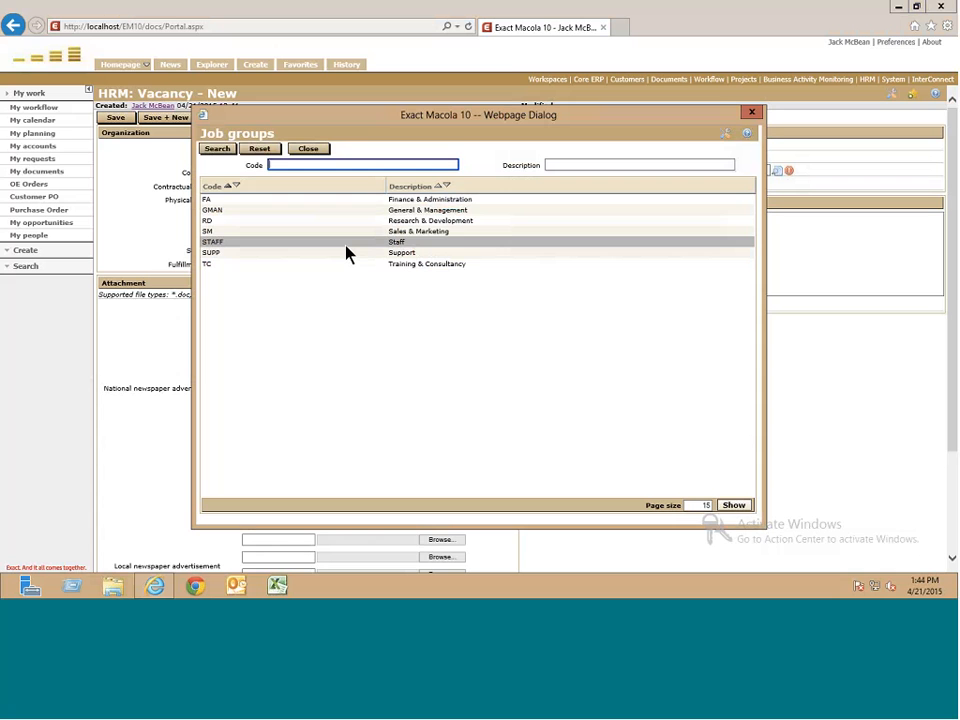
{"action": "left_click", "coordinate": [346, 248]}
{"action": "left_click", "coordinate": [713, 236]}
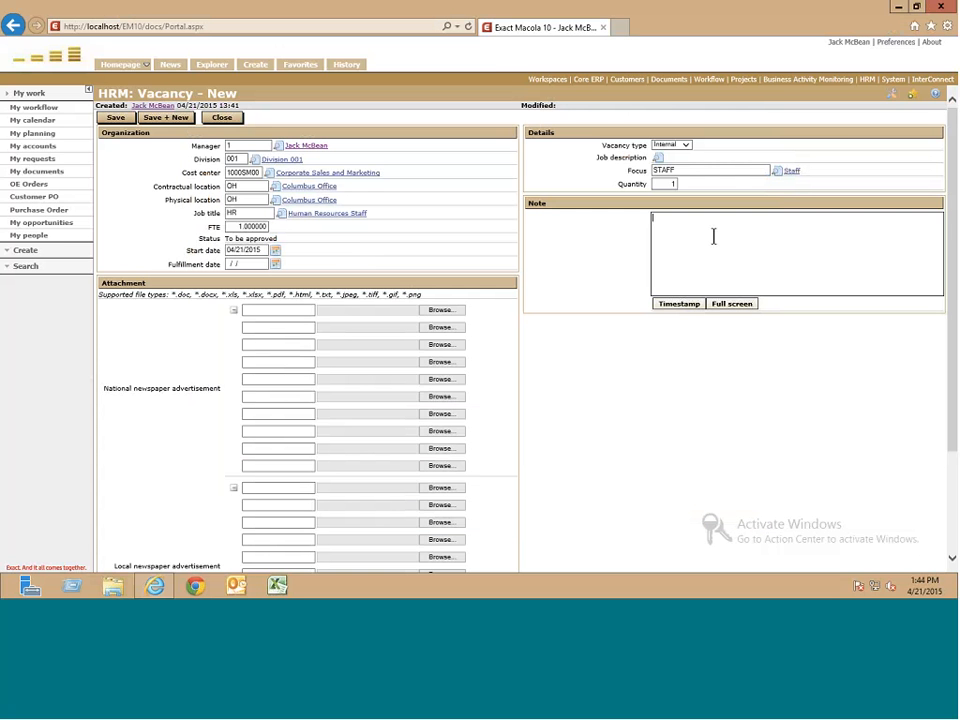
- Add a timestamped note 'HR Staff vacancy' and save the vacancy
{"action": "left_click", "coordinate": [682, 304]}
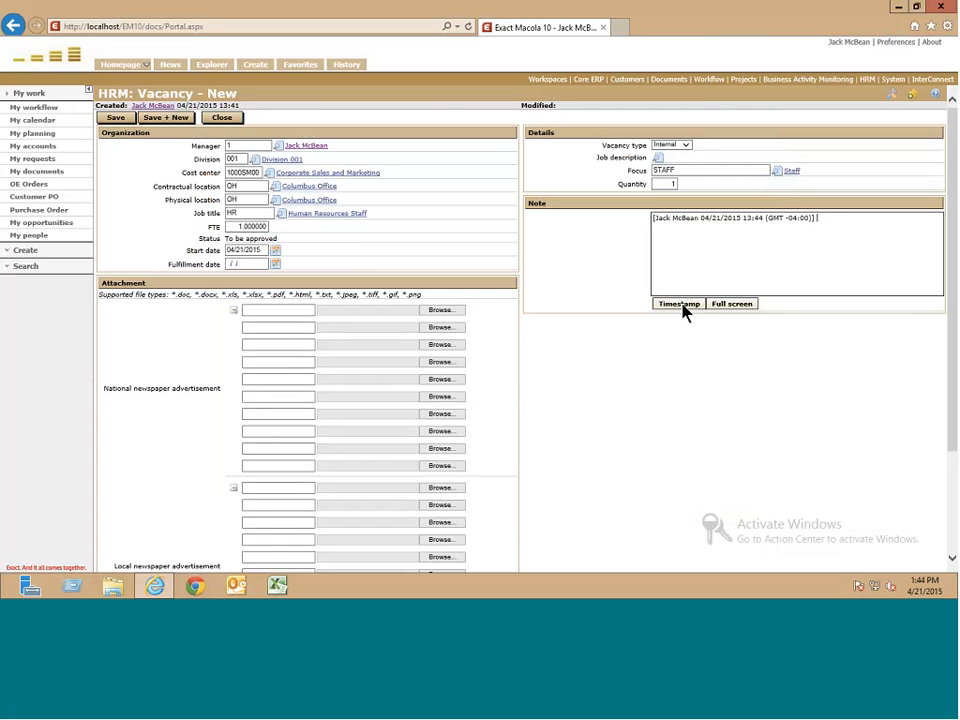
{"action": "type", "text": "HR Staff vacancy"}
{"action": "scroll", "coordinate": [560, 296], "scroll_direction": "down", "scroll_amount": 3}
{"action": "scroll", "coordinate": [560, 296], "scroll_direction": "up", "scroll_amount": 3}
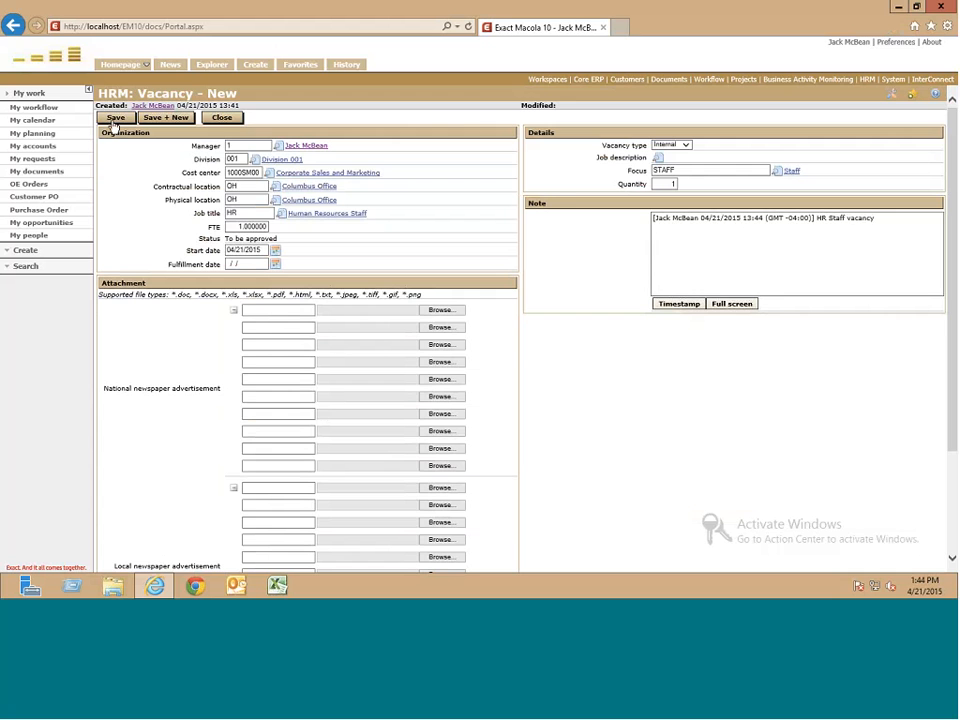
{"action": "left_click", "coordinate": [115, 118]}
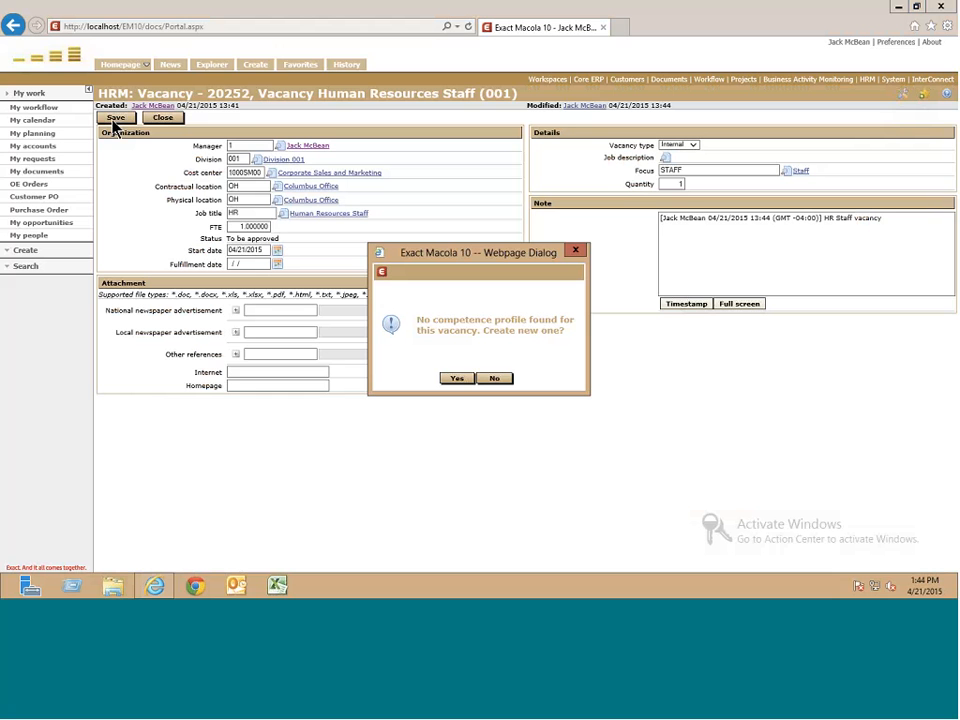
- Decline creating a competence profile so vacancy 20252 is saved as To be approved
{"action": "left_click", "coordinate": [495, 379]}
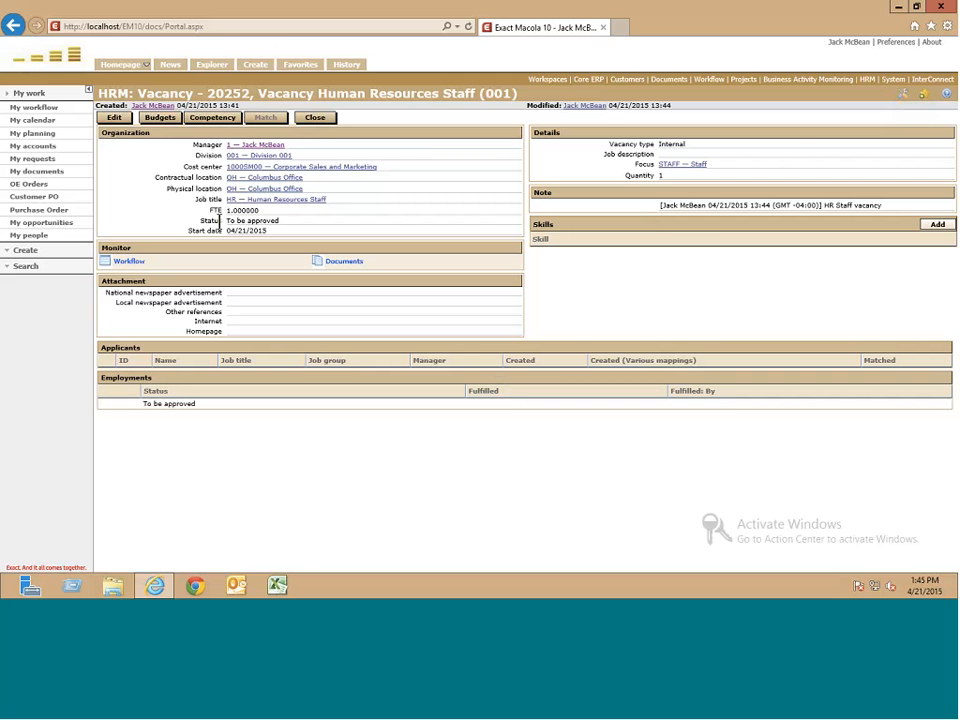
- Approve vacancy 20252's workflow request and reopen the vacancy, now showing status Active
{"action": "left_click_drag", "start_coordinate": [220, 220], "coordinate": [270, 220]}
{"action": "left_click", "coordinate": [270, 220]}
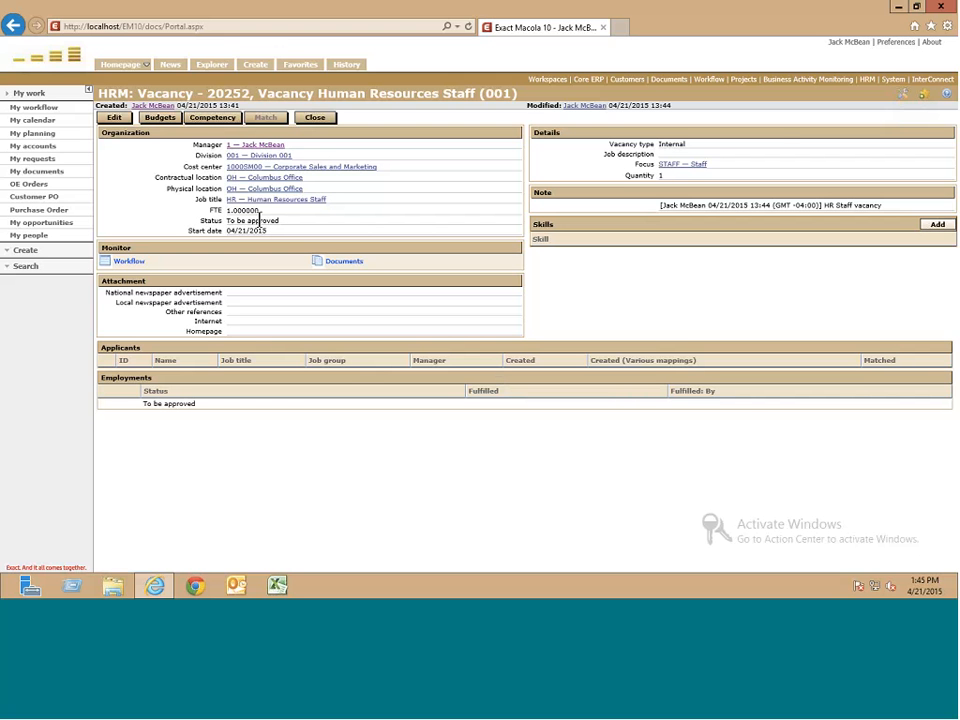
{"action": "left_click", "coordinate": [137, 262]}
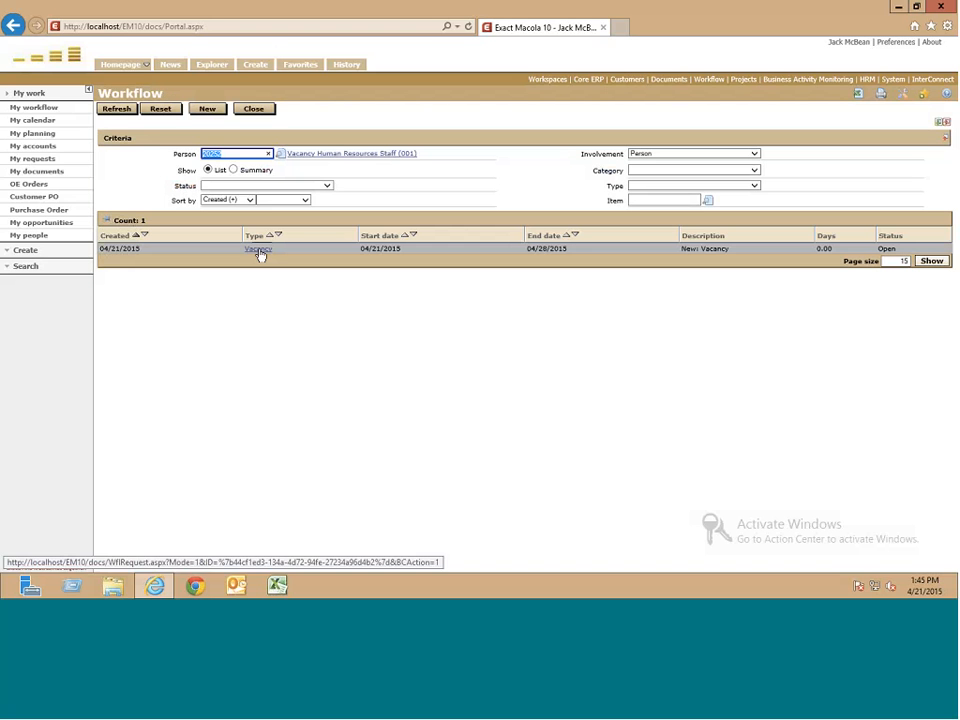
{"action": "left_click", "coordinate": [258, 249]}
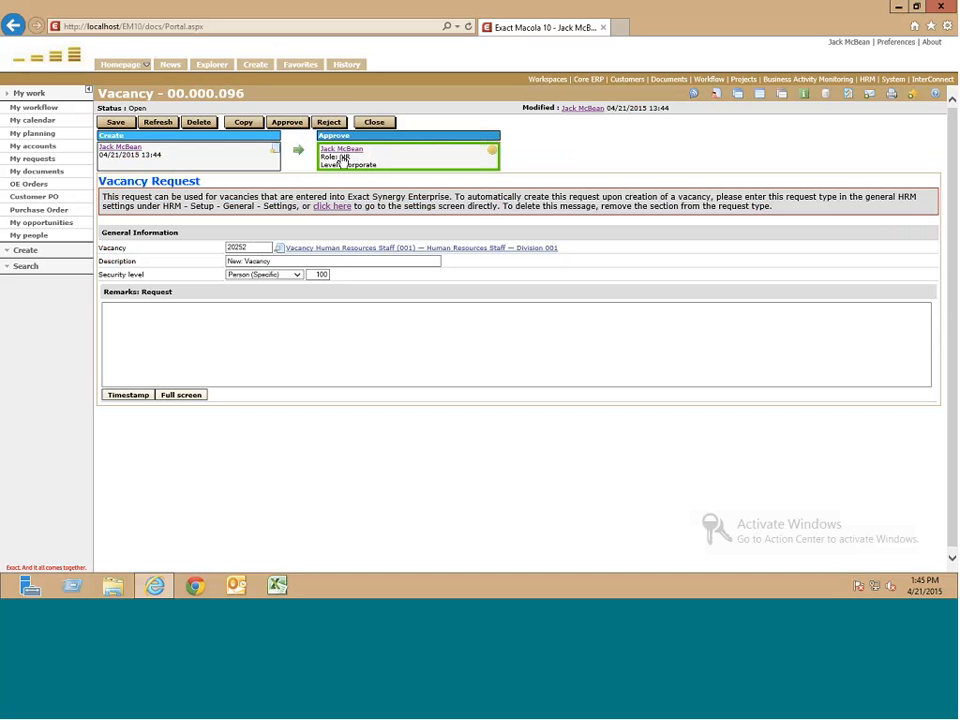
{"action": "left_click", "coordinate": [294, 124]}
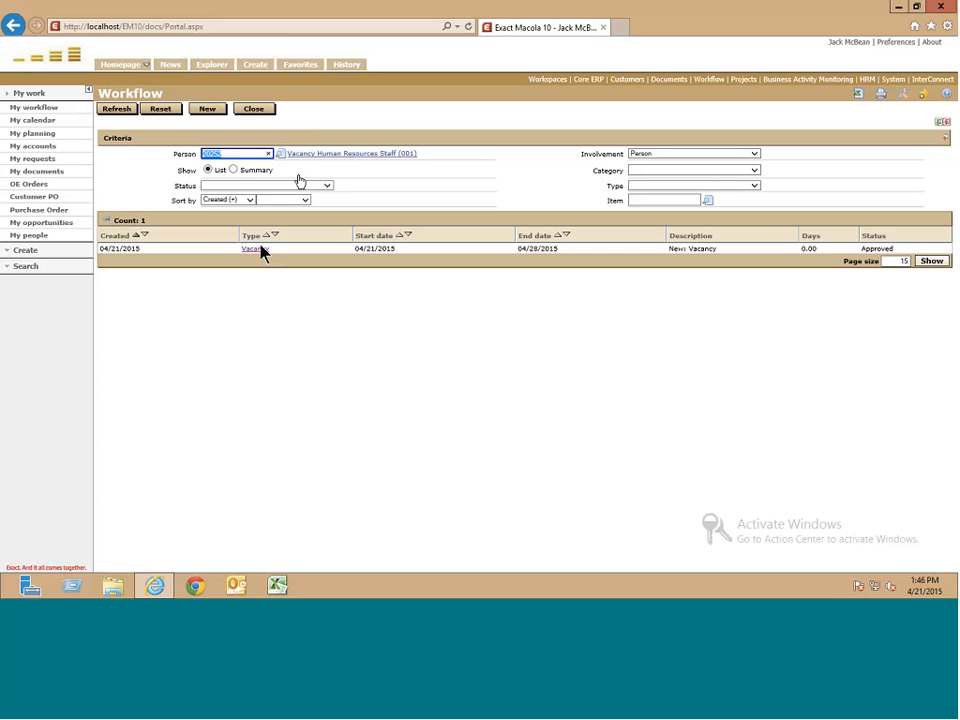
{"action": "left_click", "coordinate": [291, 155]}
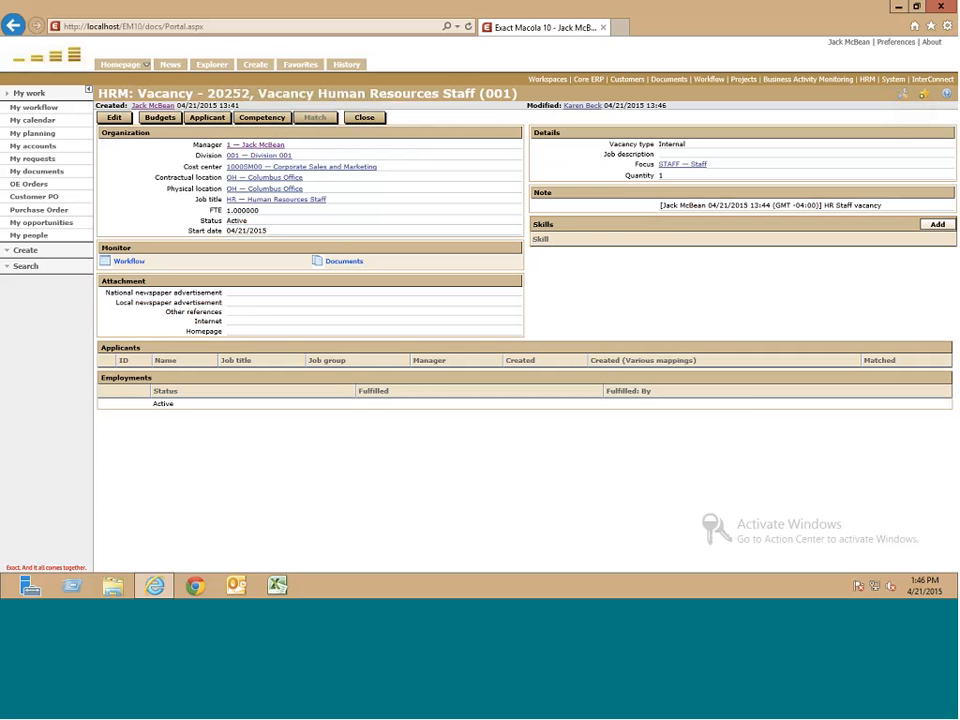
- Start a new applicant for this vacancy and enter the applicant's first and last name
{"action": "left_click", "coordinate": [207, 118]}
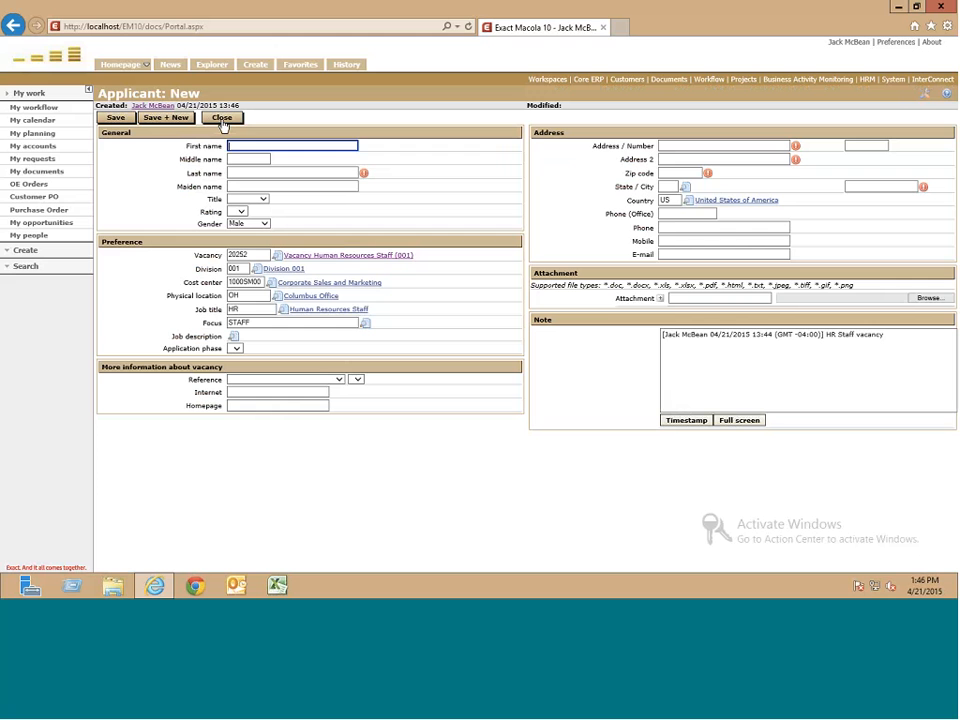
{"action": "type", "text": "Luke"}
{"action": "key", "text": "Tab"}
{"action": "type", "text": "Sky"}
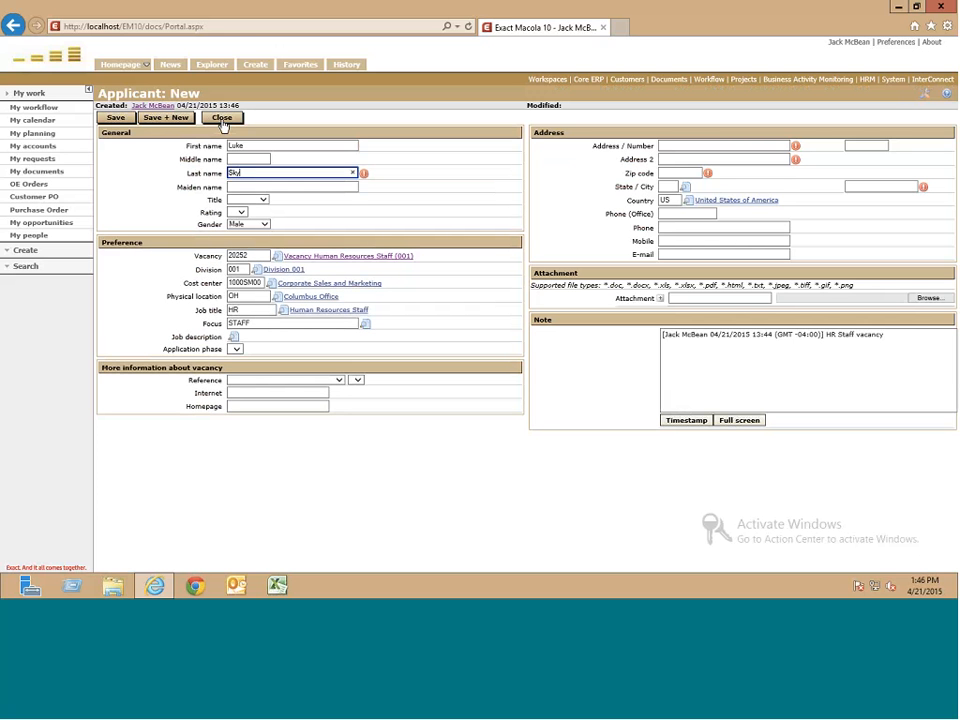
{"action": "type", "text": "walker"}
- Set the applicant's title to Mr. and rating to A
{"action": "left_click", "coordinate": [267, 202]}
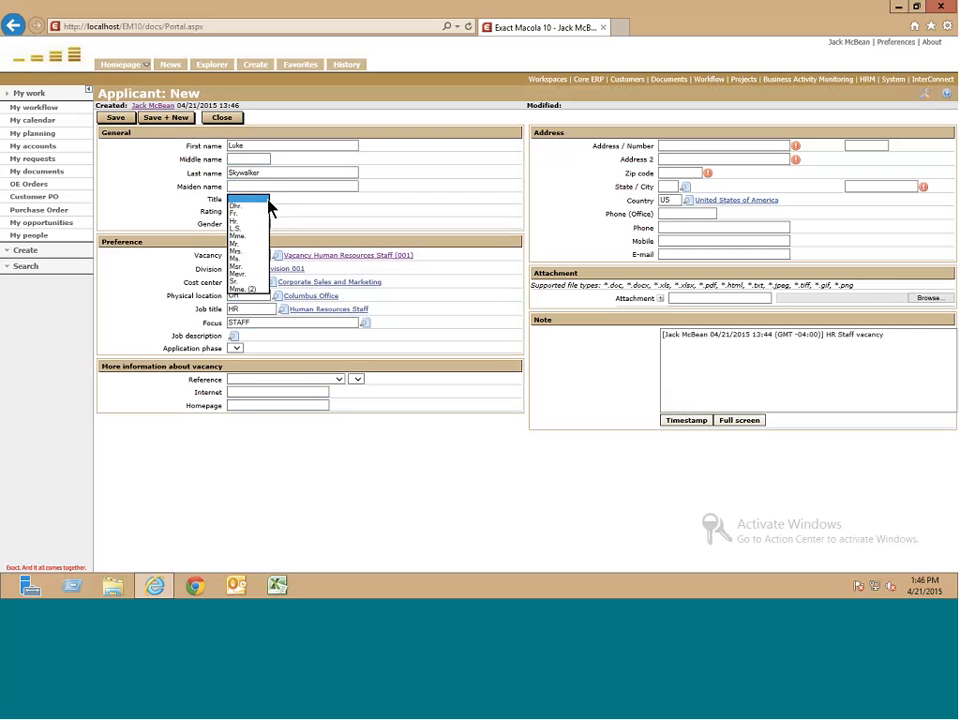
{"action": "left_click", "coordinate": [266, 243]}
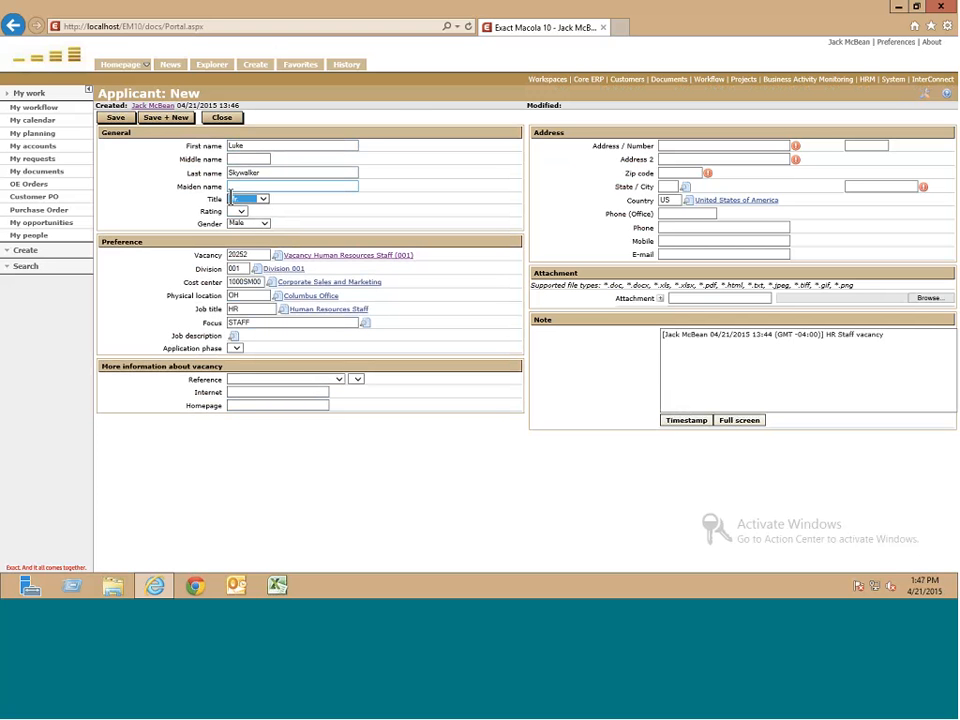
{"action": "left_click", "coordinate": [241, 211]}
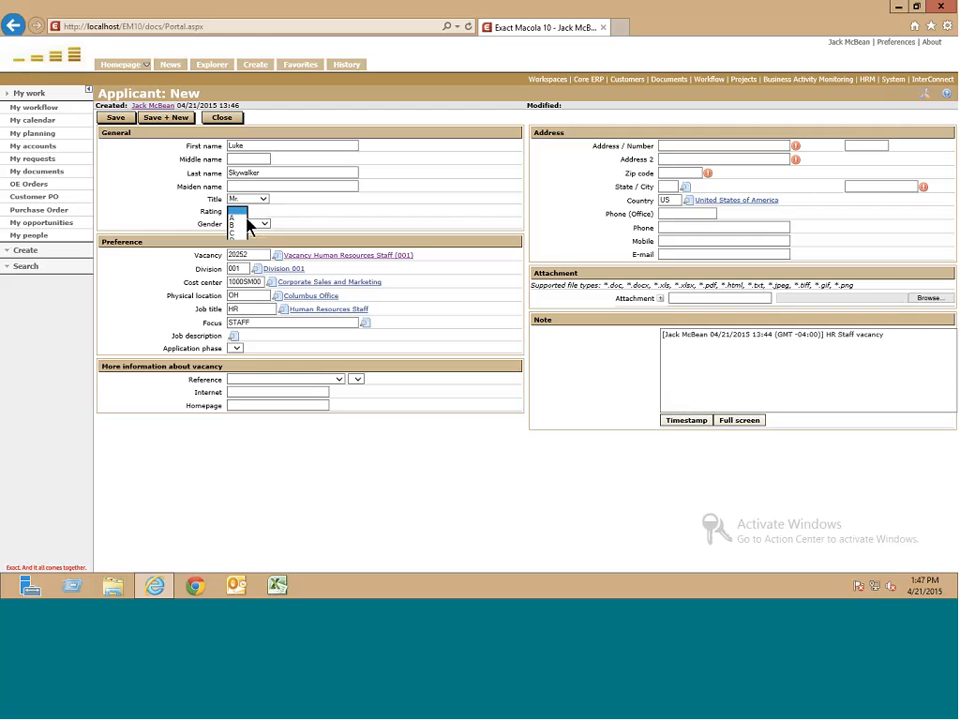
{"action": "left_click", "coordinate": [243, 217]}
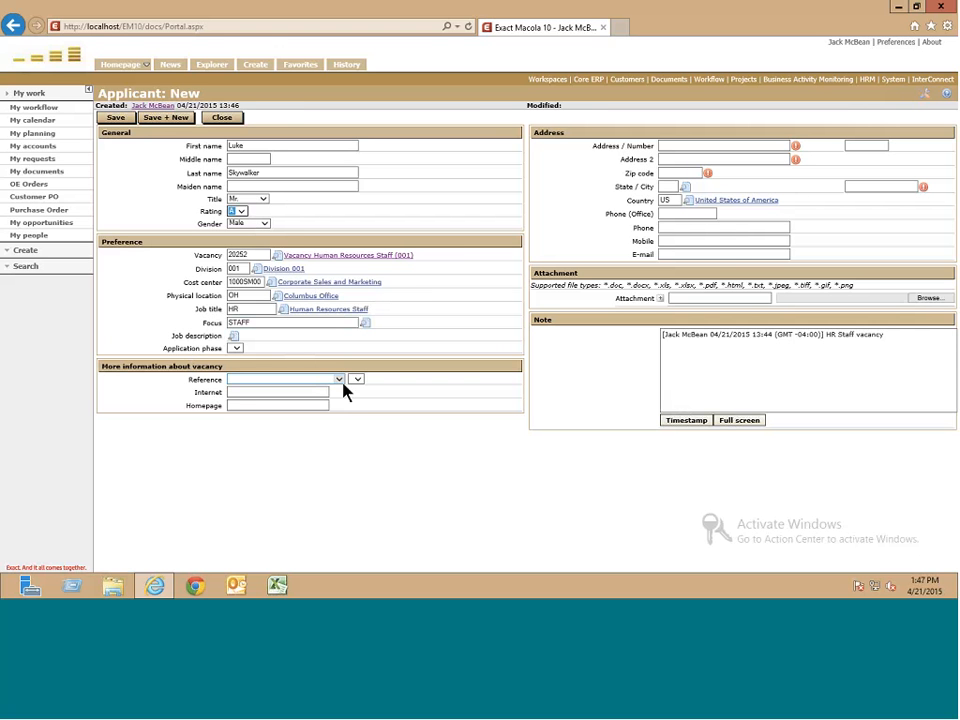
{"action": "left_click", "coordinate": [340, 380]}
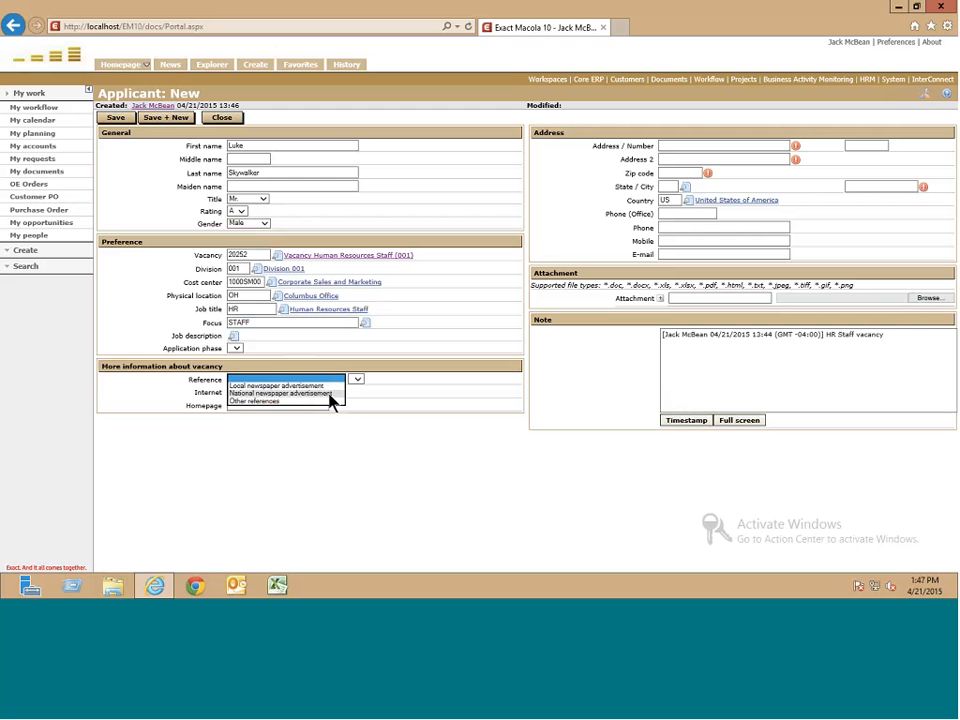
- Set the reference to Local newspaper advertisement and enter the applicant's street address and house number
{"action": "left_click", "coordinate": [327, 394]}
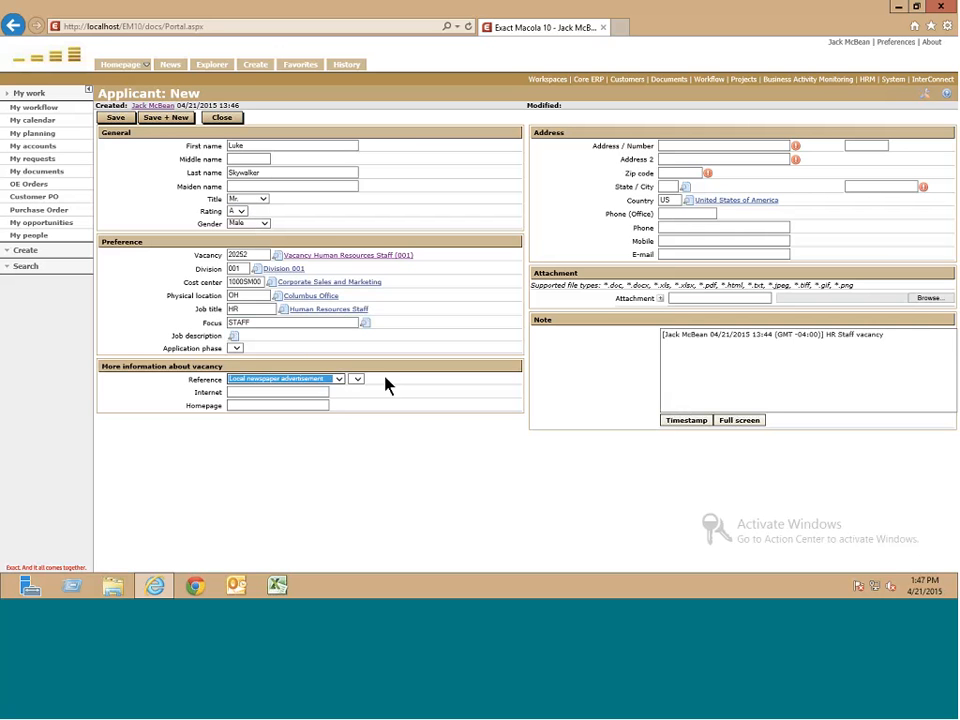
{"action": "left_click", "coordinate": [677, 146]}
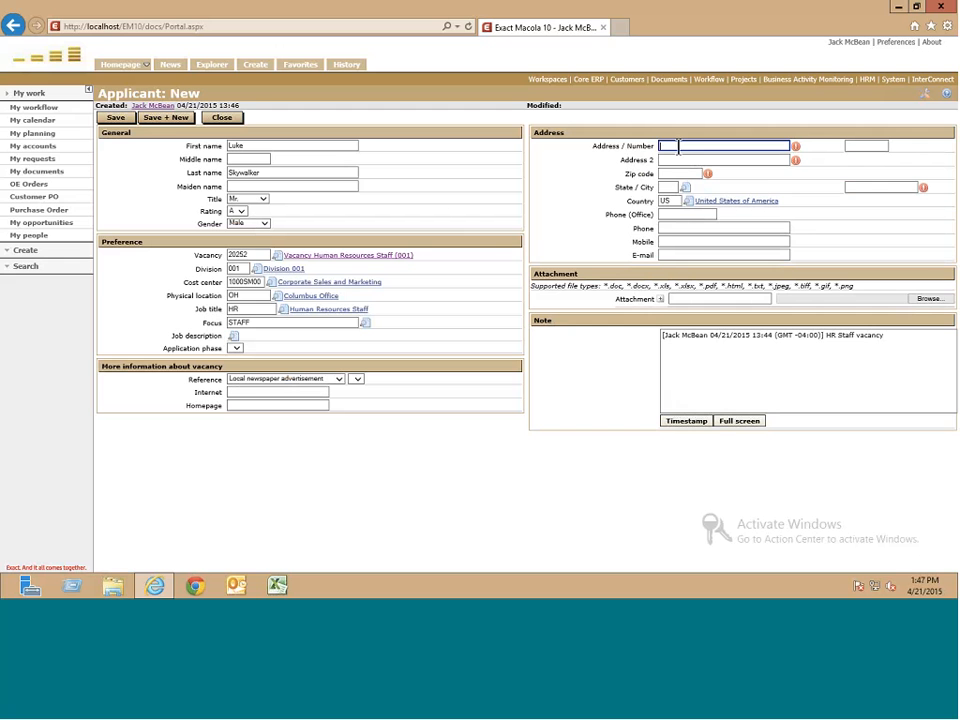
{"action": "double_click", "coordinate": [604, 146]}
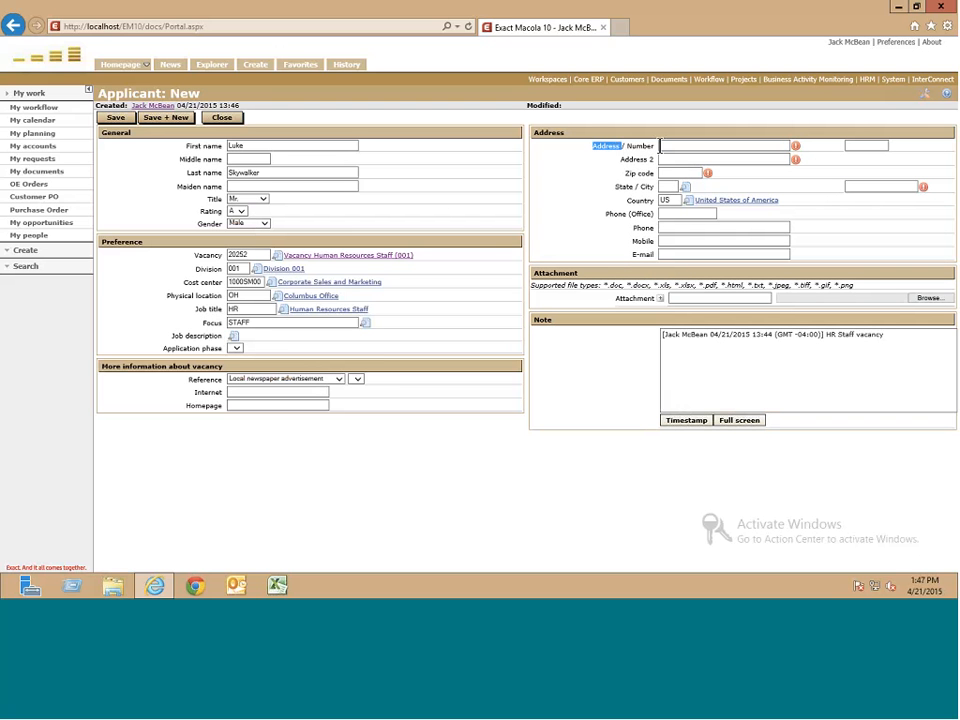
{"action": "left_click", "coordinate": [666, 146]}
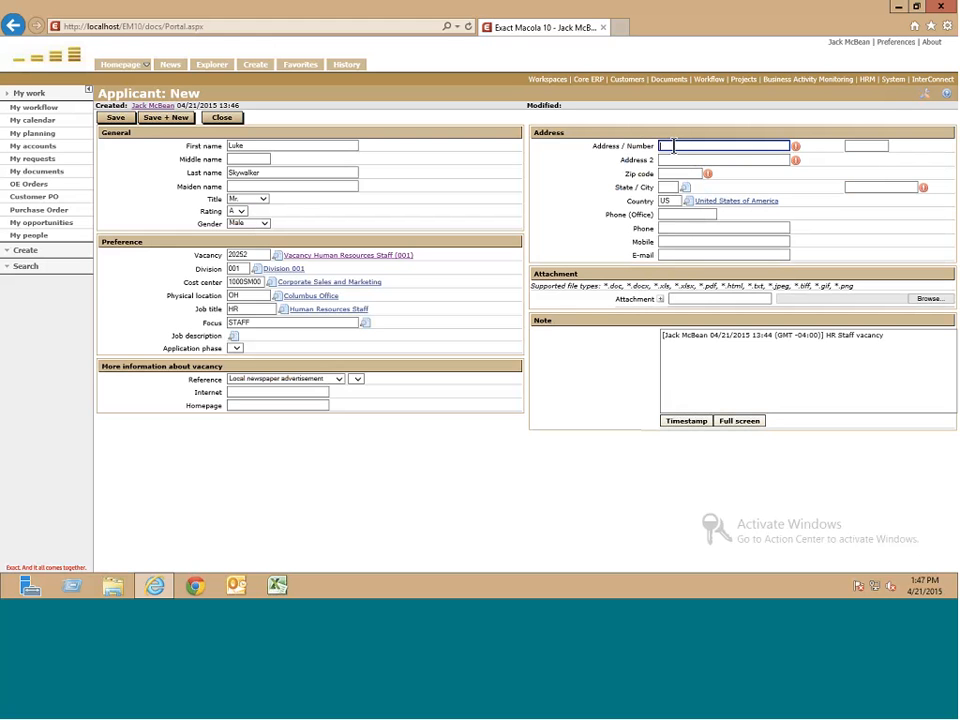
{"action": "type", "text": "The Force Way"}
{"action": "left_click", "coordinate": [865, 149]}
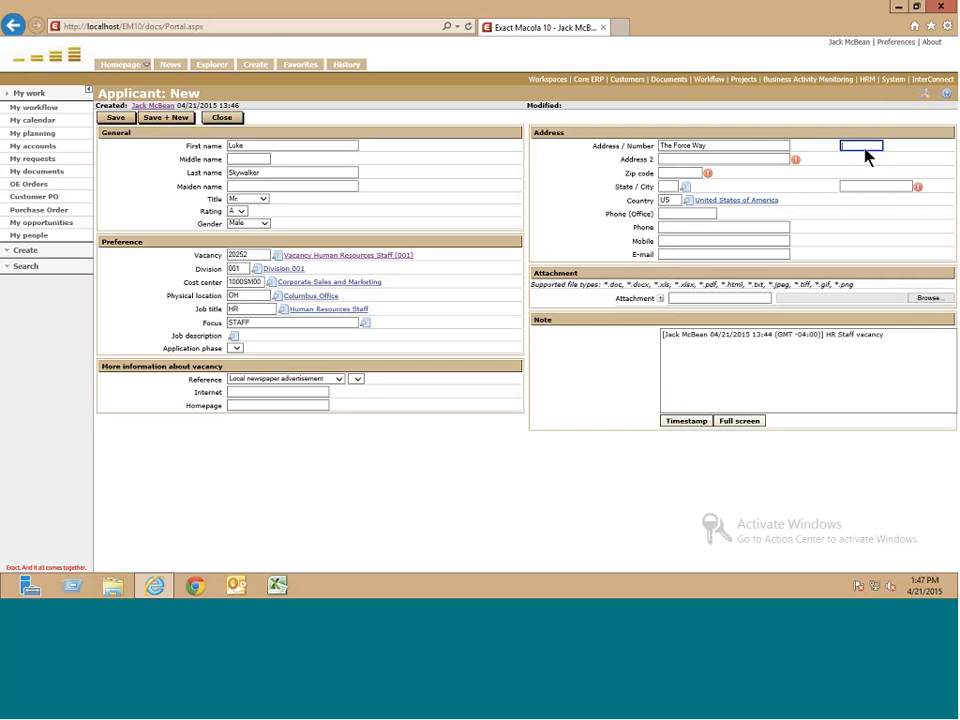
{"action": "right_click", "coordinate": [865, 149]}
{"action": "left_click", "coordinate": [843, 148]}
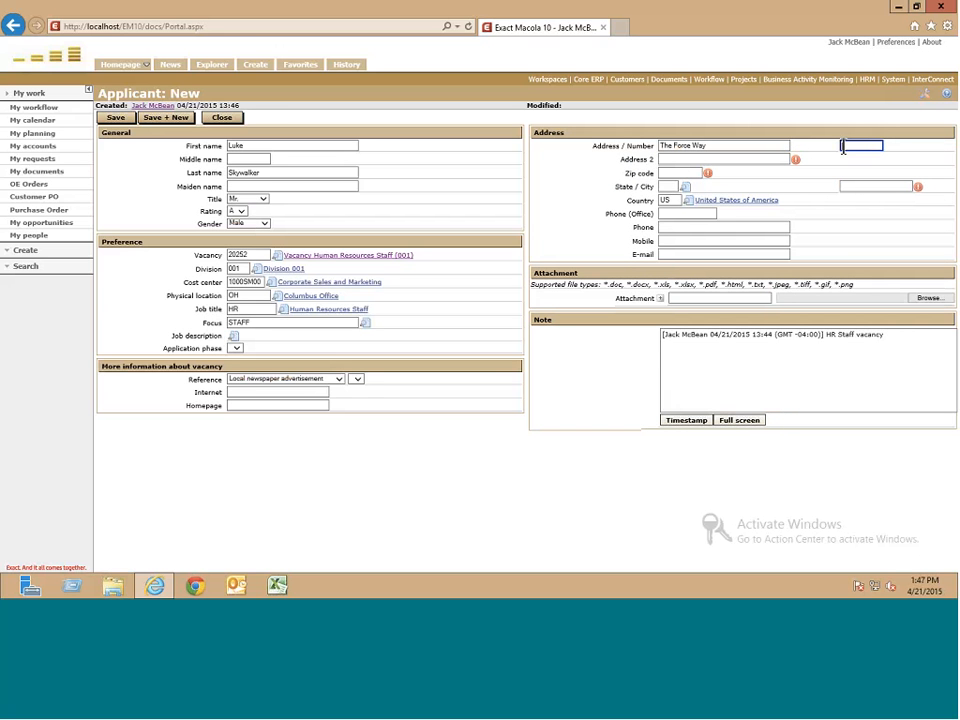
{"action": "type", "text": "1"}
- Fill in the applicant's second address line, zip code, state California and city
{"action": "left_click", "coordinate": [678, 159]}
{"action": "type", "text": "A"}
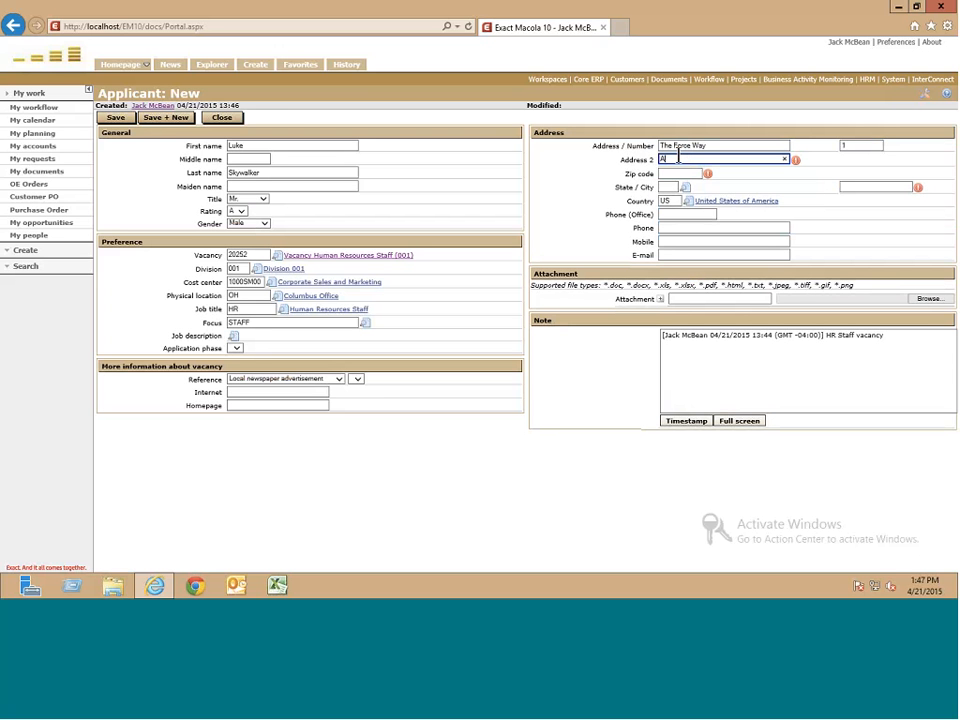
{"action": "type", "text": "pt. 1"}
{"action": "left_click", "coordinate": [686, 173]}
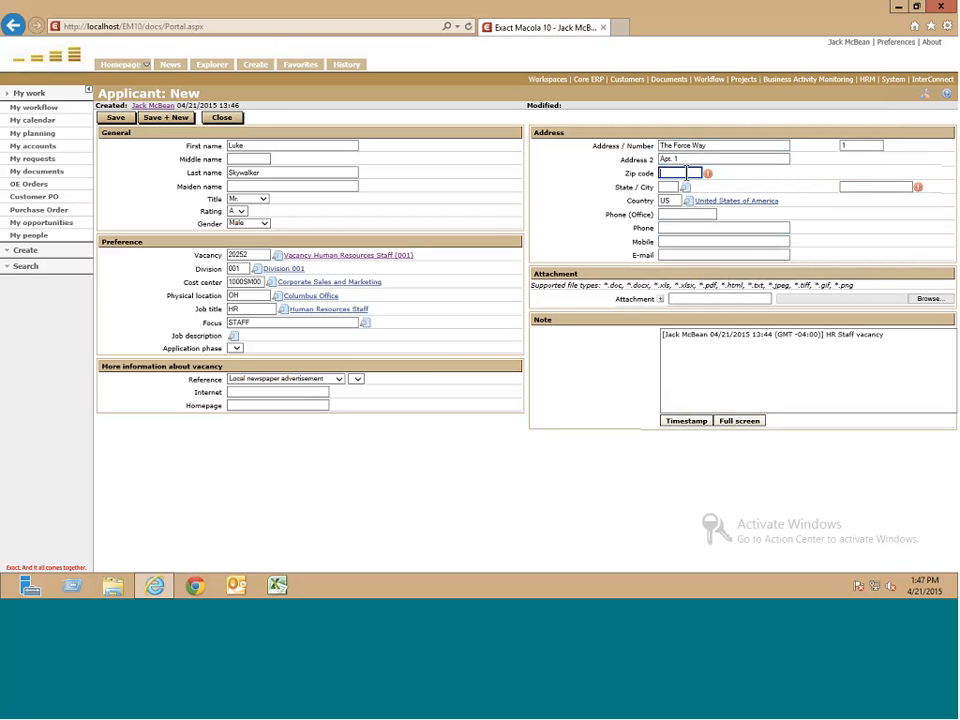
{"action": "type", "text": "12345"}
{"action": "left_click", "coordinate": [665, 188]}
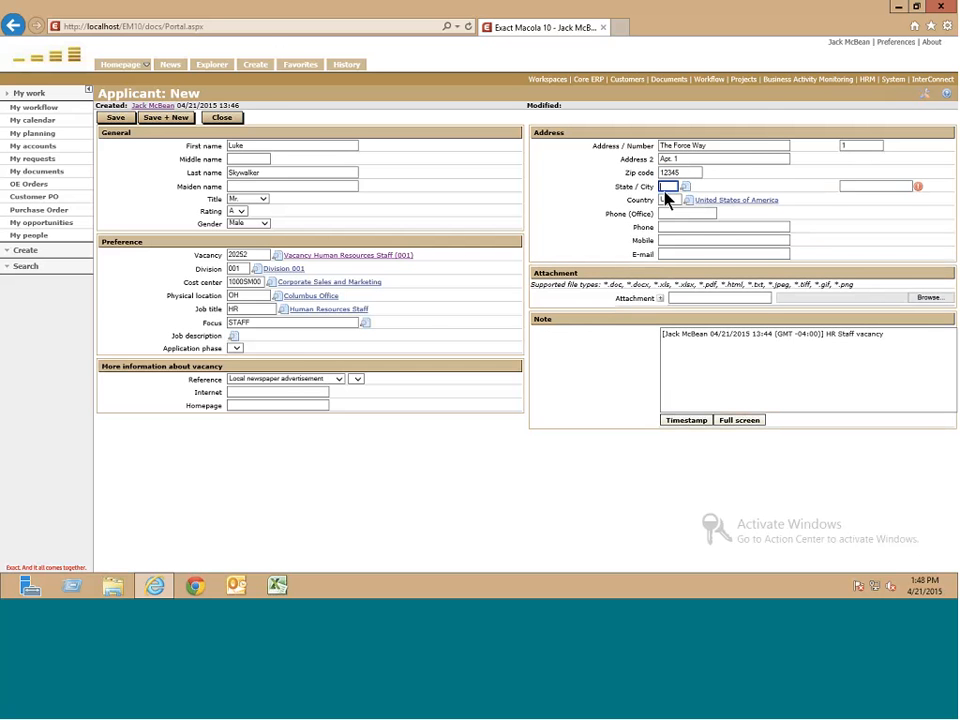
{"action": "left_click", "coordinate": [686, 187]}
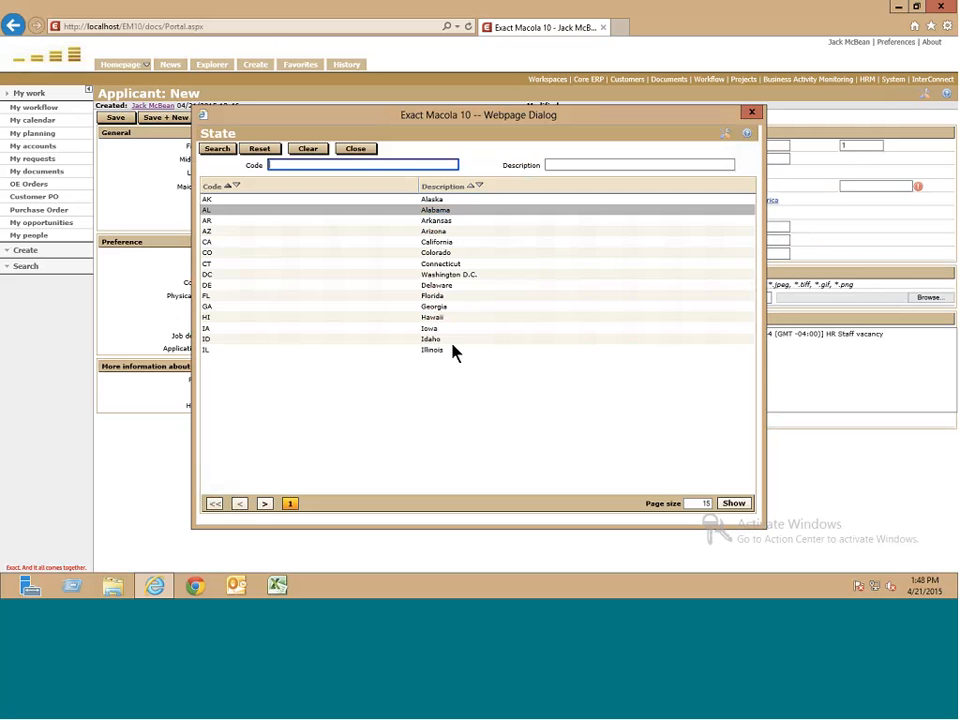
{"action": "left_click", "coordinate": [437, 243]}
{"action": "left_click", "coordinate": [852, 188]}
{"action": "type", "text": "Sa"}
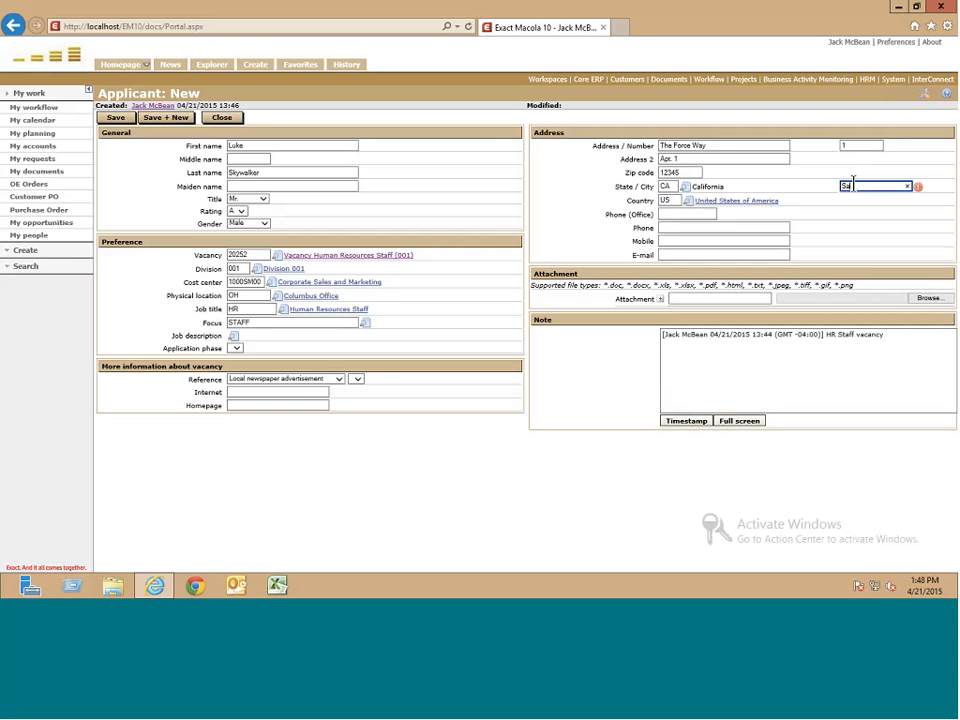
{"action": "type", "text": "n Fran"}
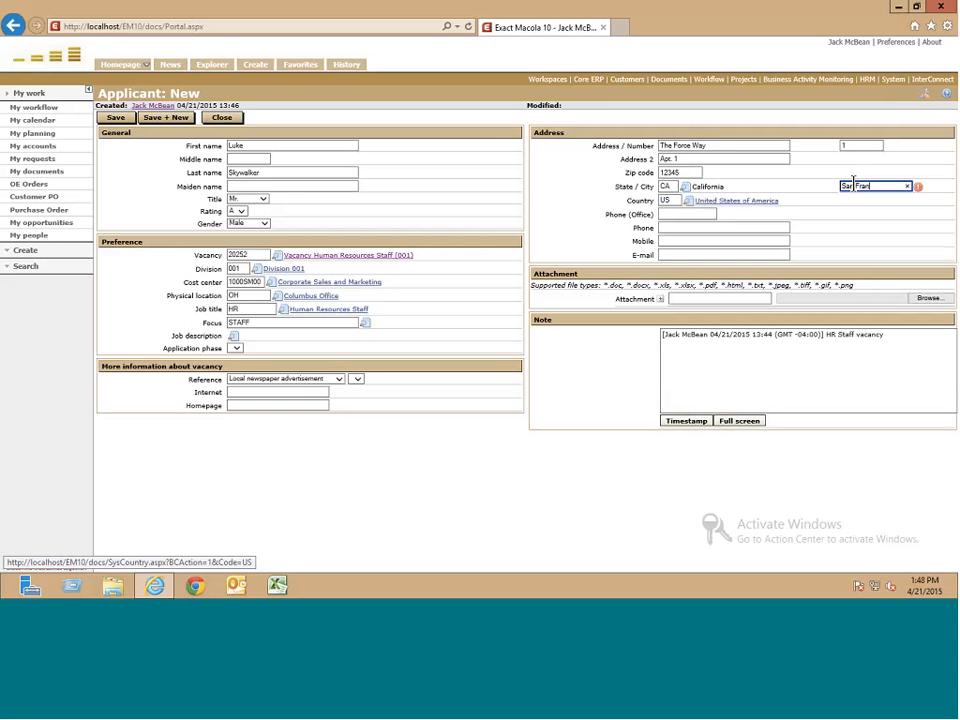
{"action": "type", "text": "cisco"}
- Skip the phone fields and enter the applicant's personal e-mail address
{"action": "key", "text": "Tab"}
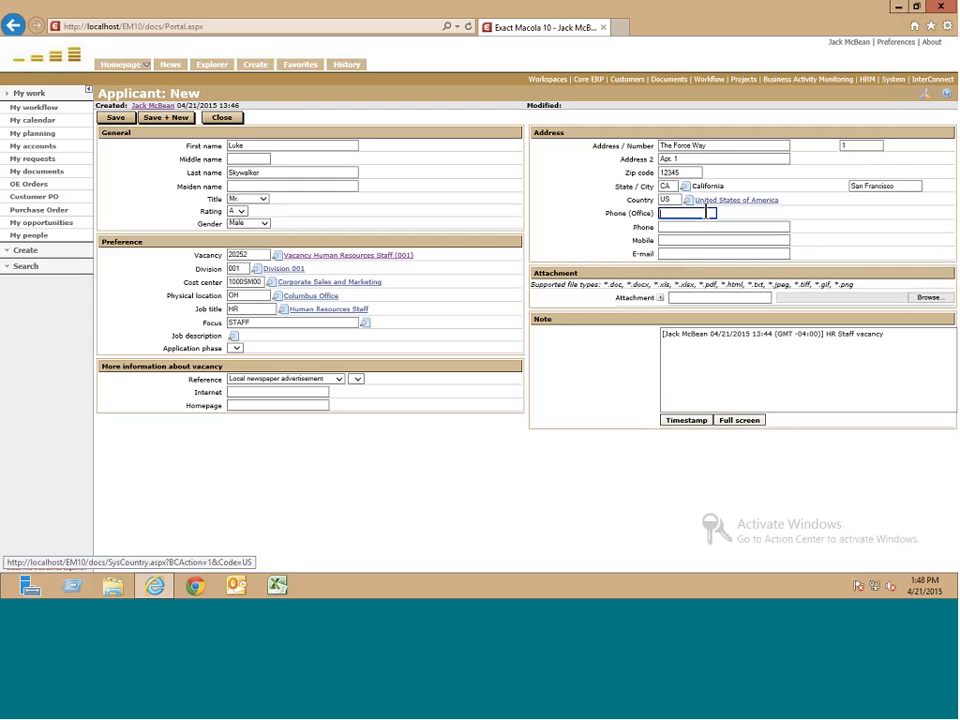
{"action": "key", "text": "Tab"}
{"action": "left_click", "coordinate": [696, 240]}
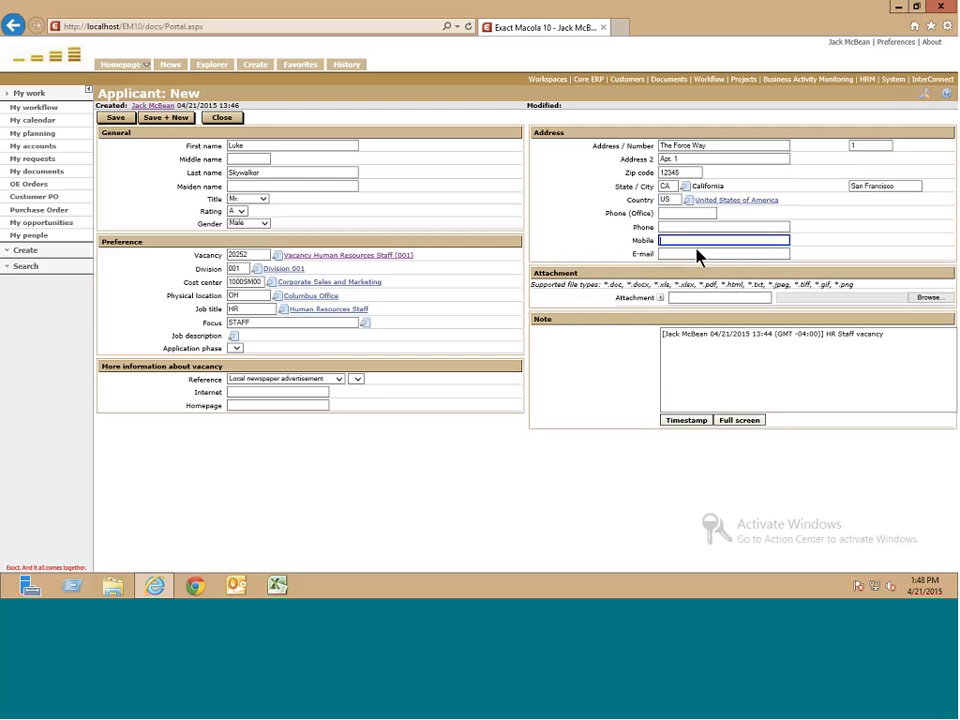
{"action": "left_click", "coordinate": [696, 253]}
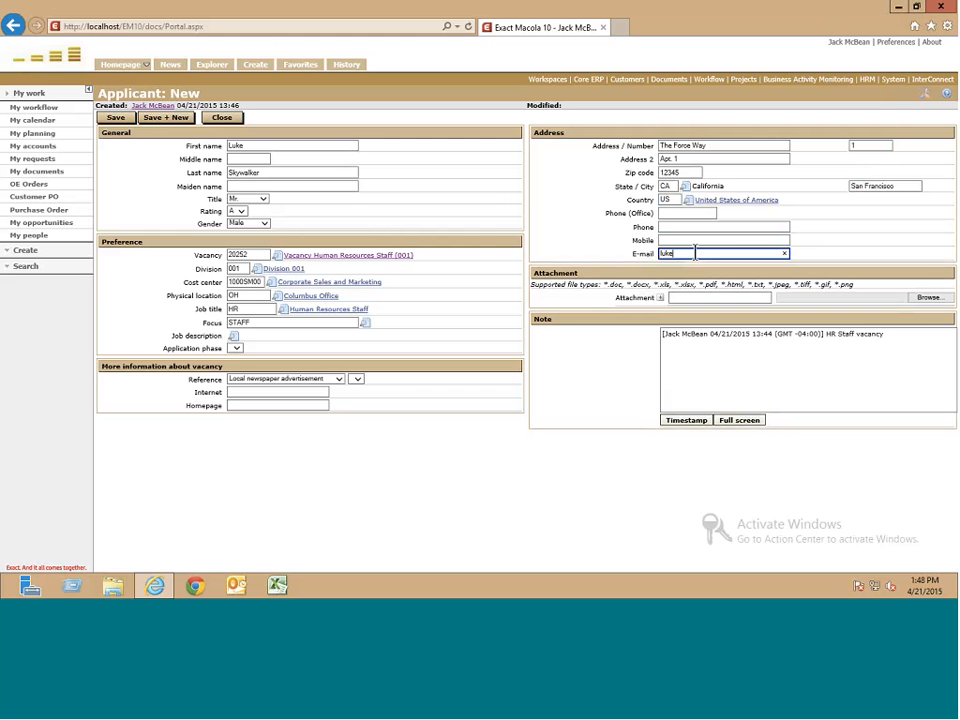
{"action": "left_click", "coordinate": [680, 298]}
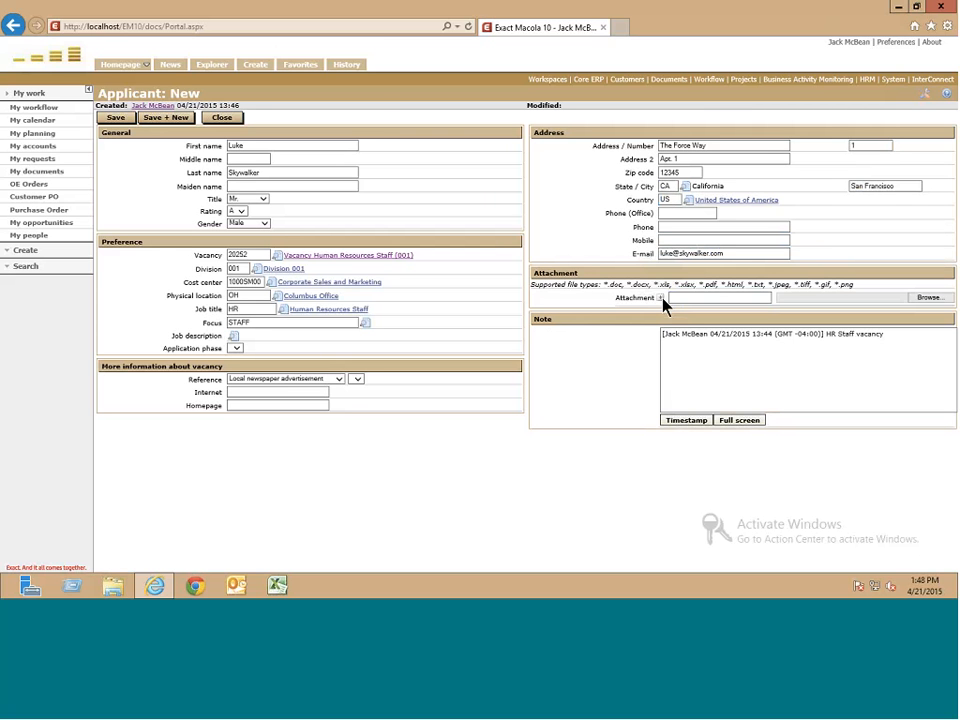
- Add a 'Resume' attachment pointing to the applicant's PDF résumé on the Desktop
{"action": "left_click", "coordinate": [660, 298]}
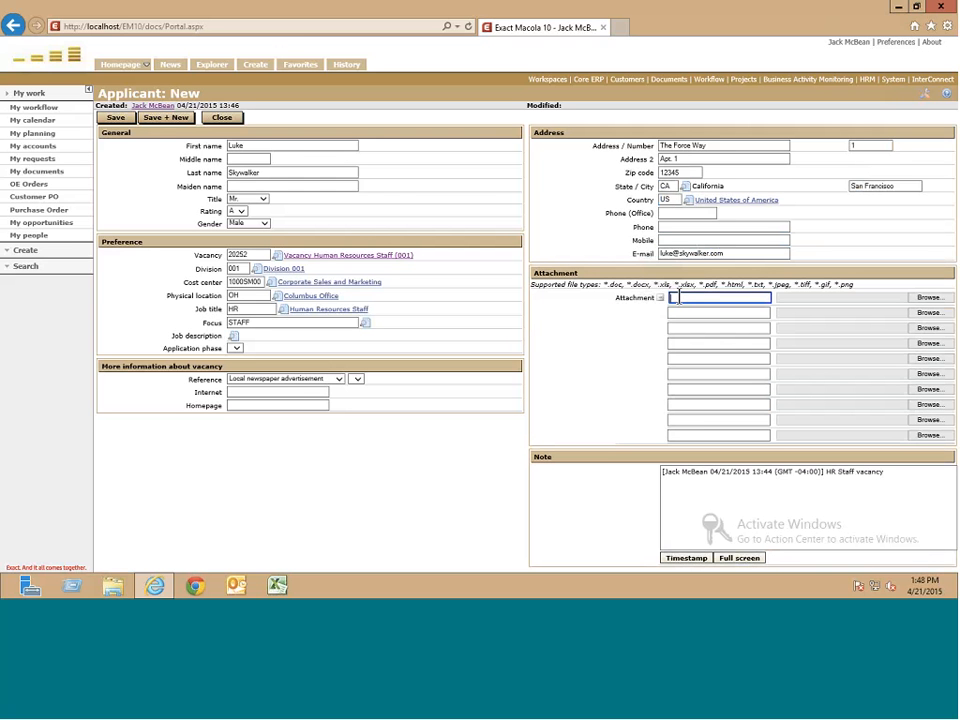
{"action": "type", "text": "Resume"}
{"action": "left_click", "coordinate": [928, 300]}
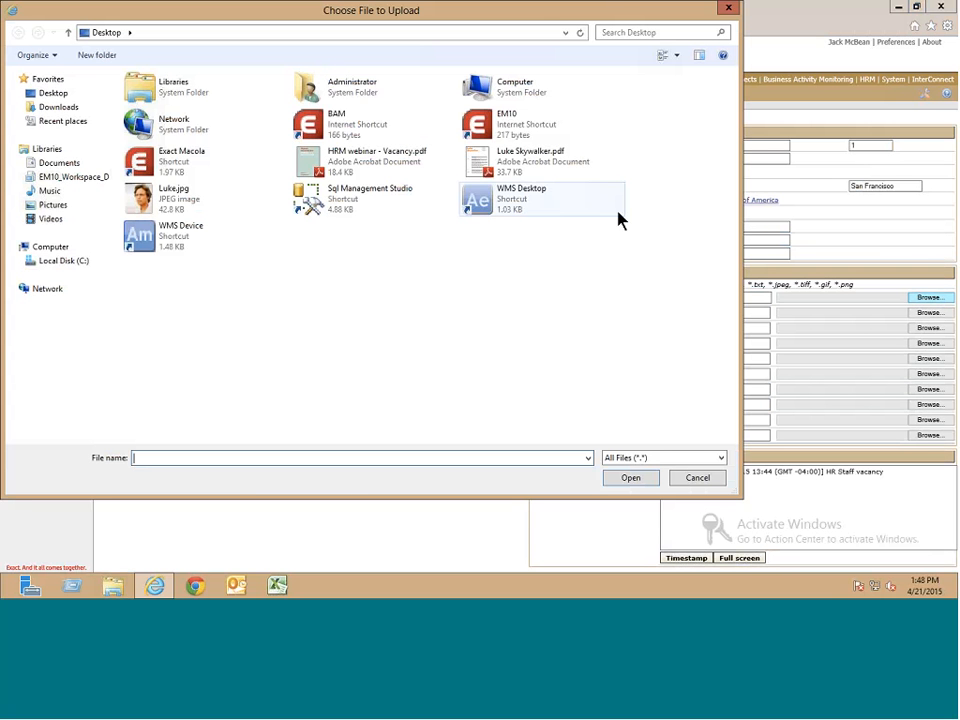
{"action": "left_click", "coordinate": [527, 166]}
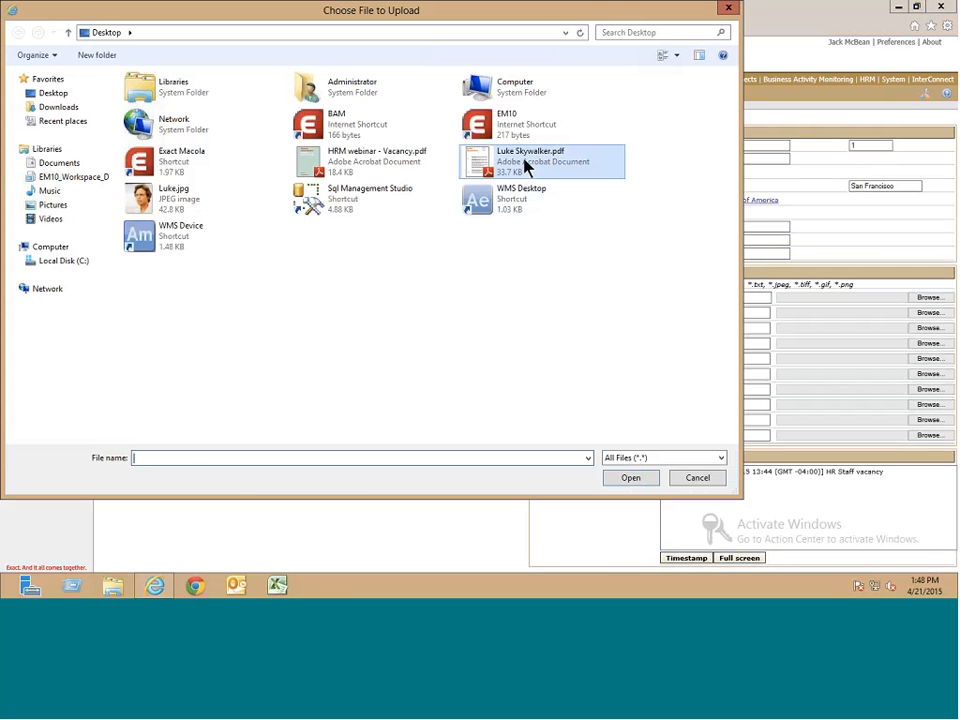
{"action": "left_click", "coordinate": [617, 480]}
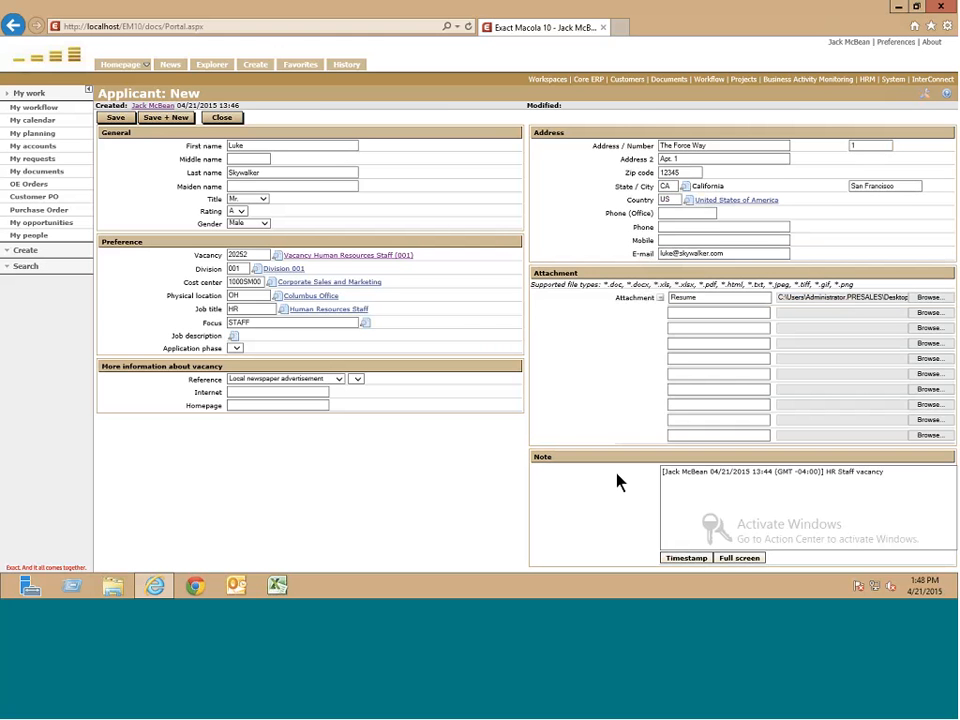
{"action": "left_click", "coordinate": [888, 476]}
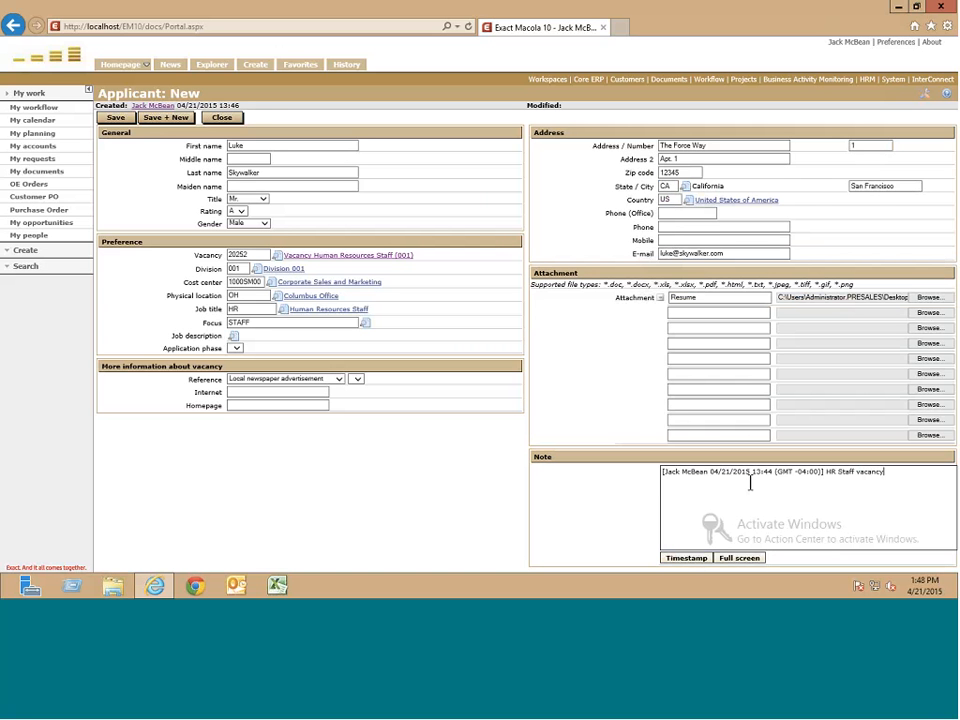
- Add a timestamped note about the applicant's résumé and info, then save the applicant
{"action": "left_click", "coordinate": [664, 472]}
{"action": "key", "text": "Return"}
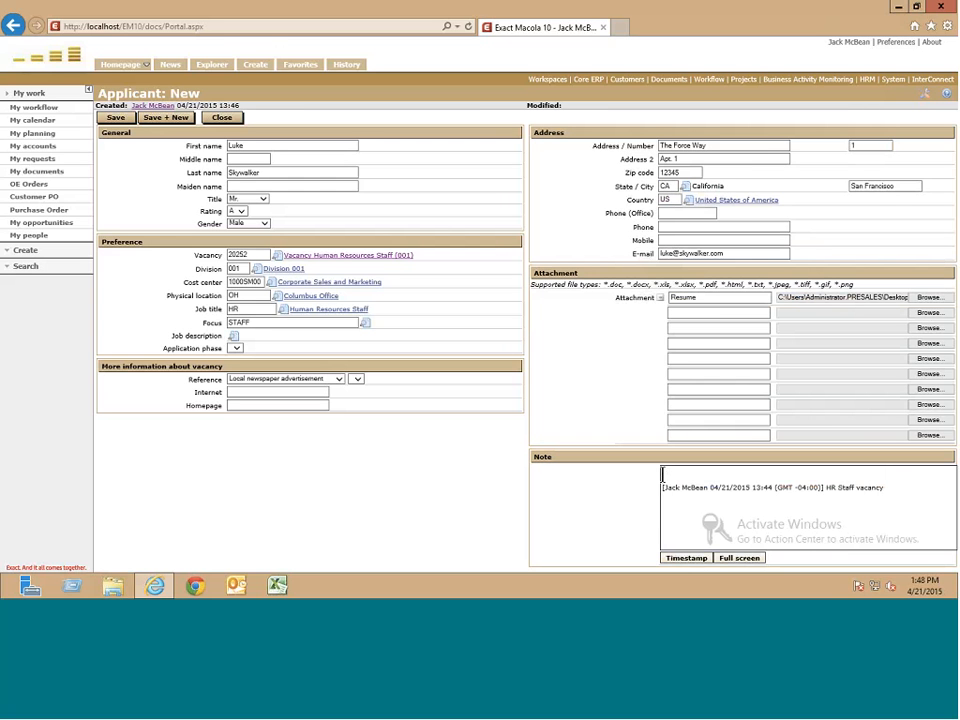
{"action": "left_click", "coordinate": [677, 560]}
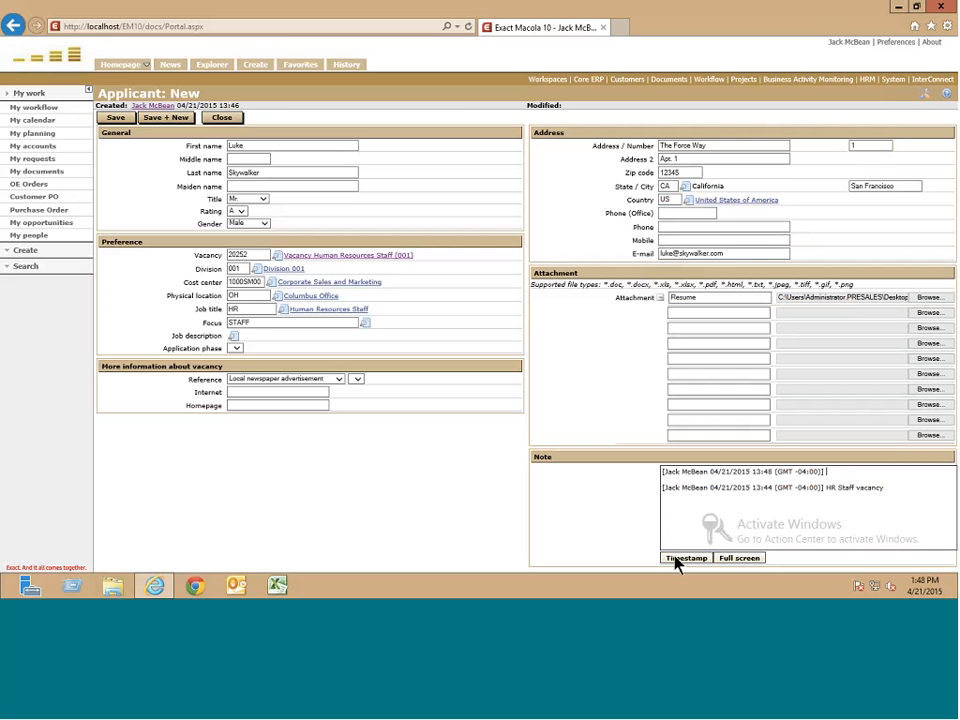
{"action": "type", "text": "Luke Skywalker's resume and info."}
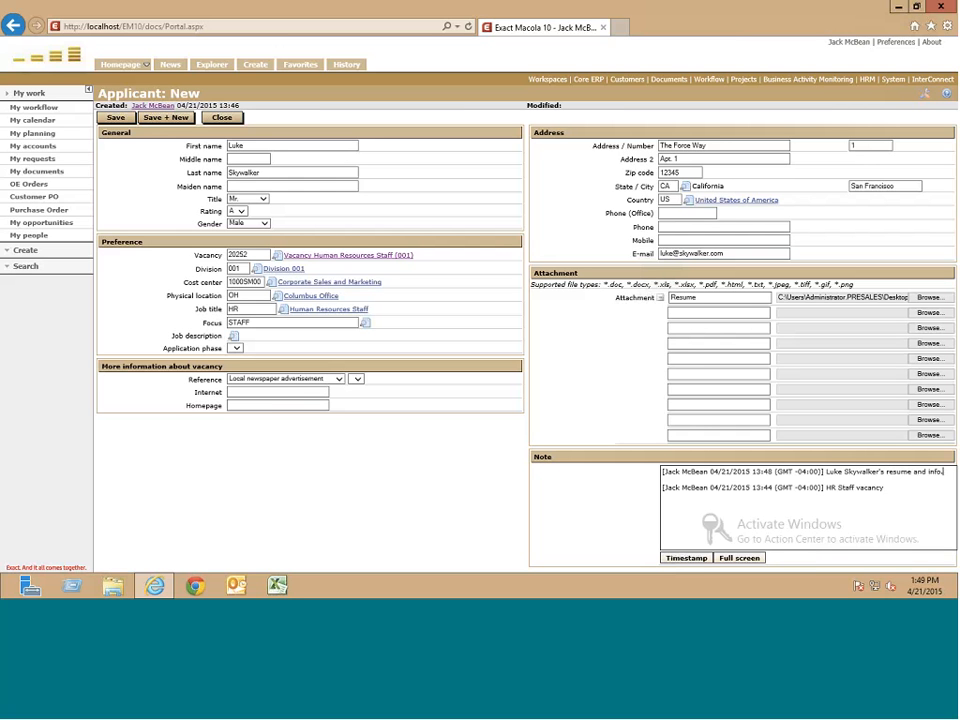
{"action": "left_click", "coordinate": [116, 118]}
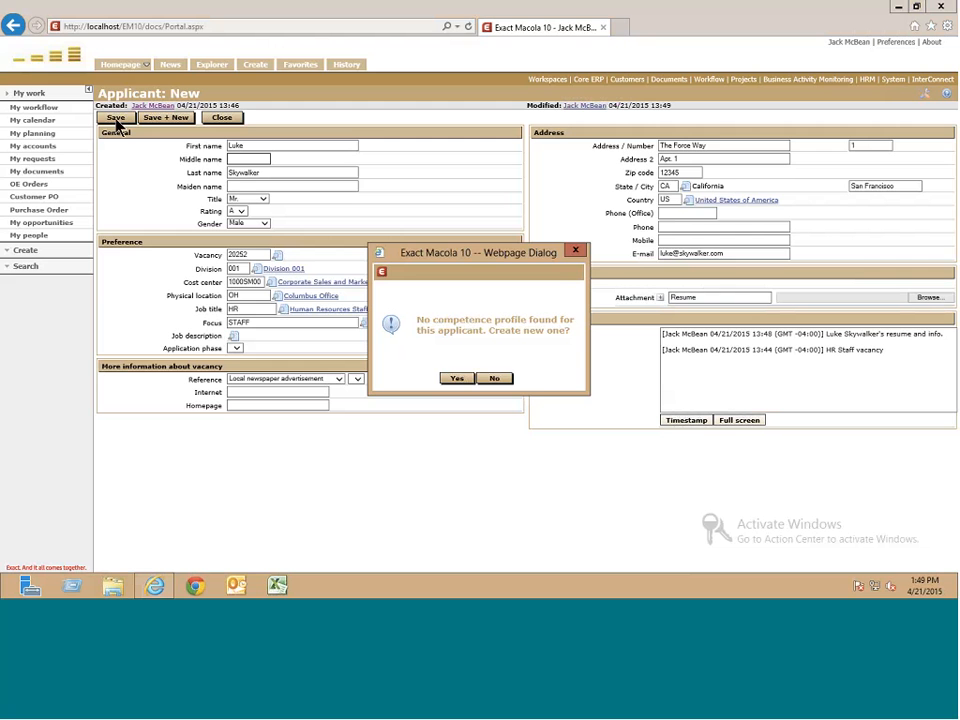
- Decline the competence profile, then reopen and confirm resubmitting the applicant so his status becomes Active
{"action": "left_click", "coordinate": [497, 379]}
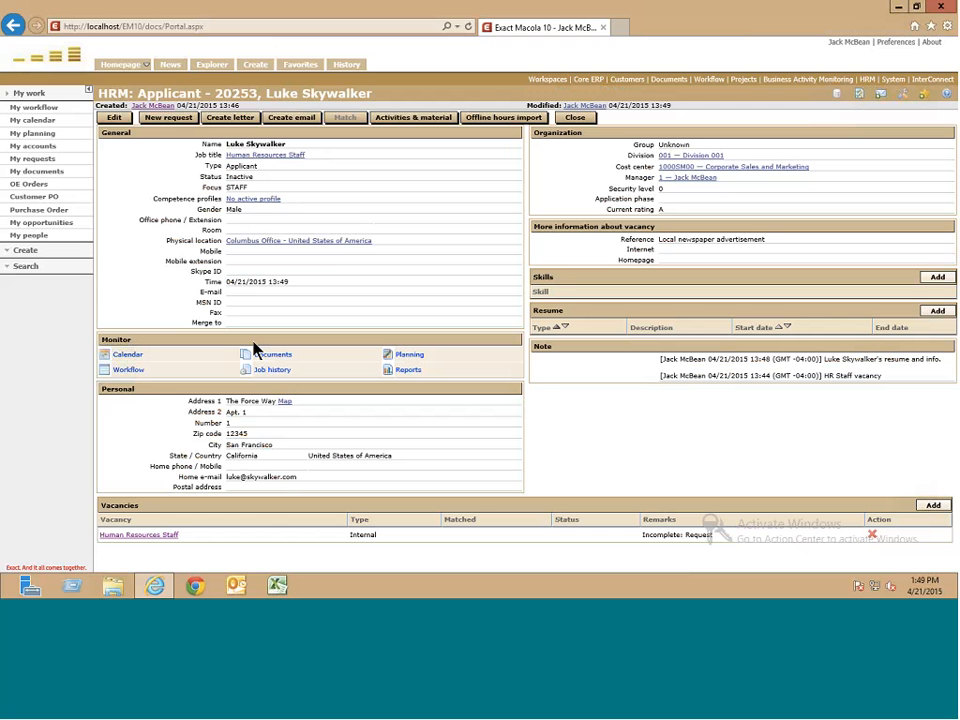
{"action": "left_click", "coordinate": [113, 118]}
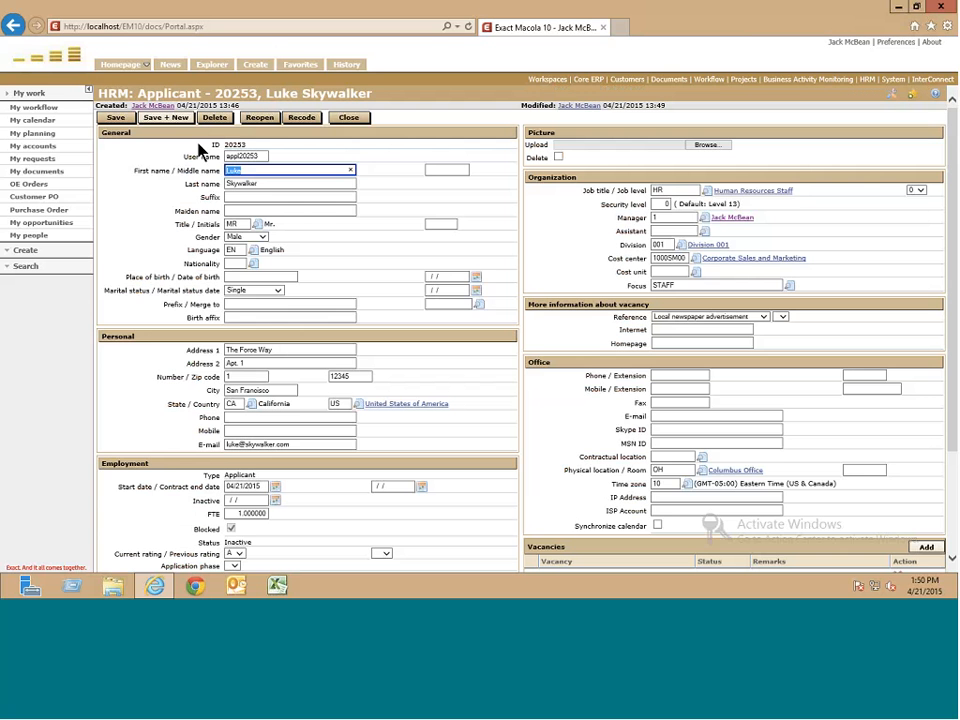
{"action": "left_click", "coordinate": [256, 118]}
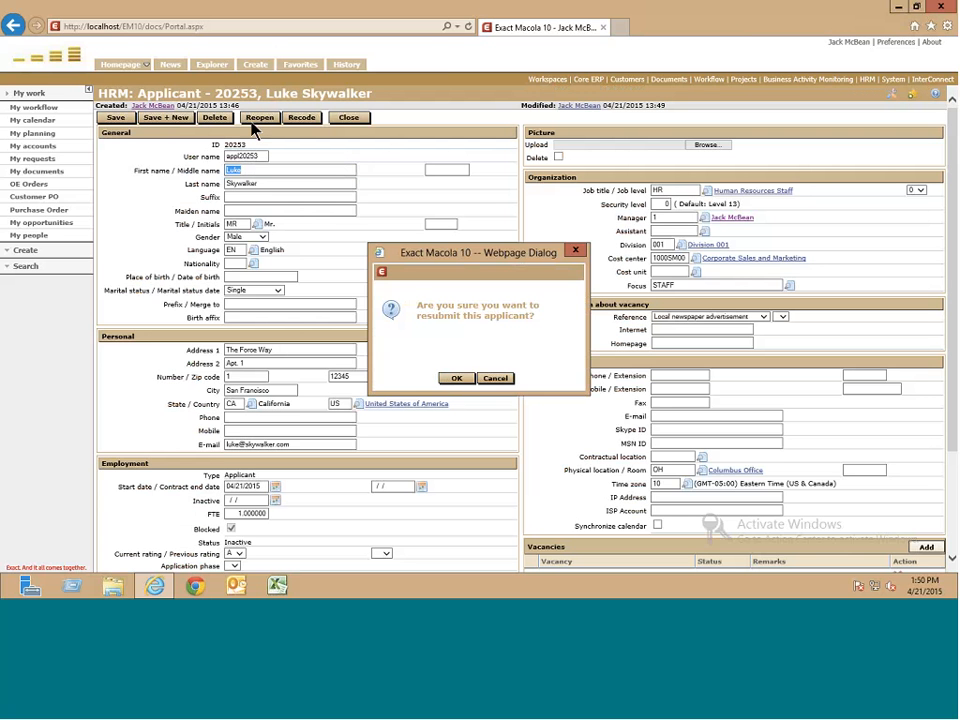
{"action": "left_click", "coordinate": [461, 380]}
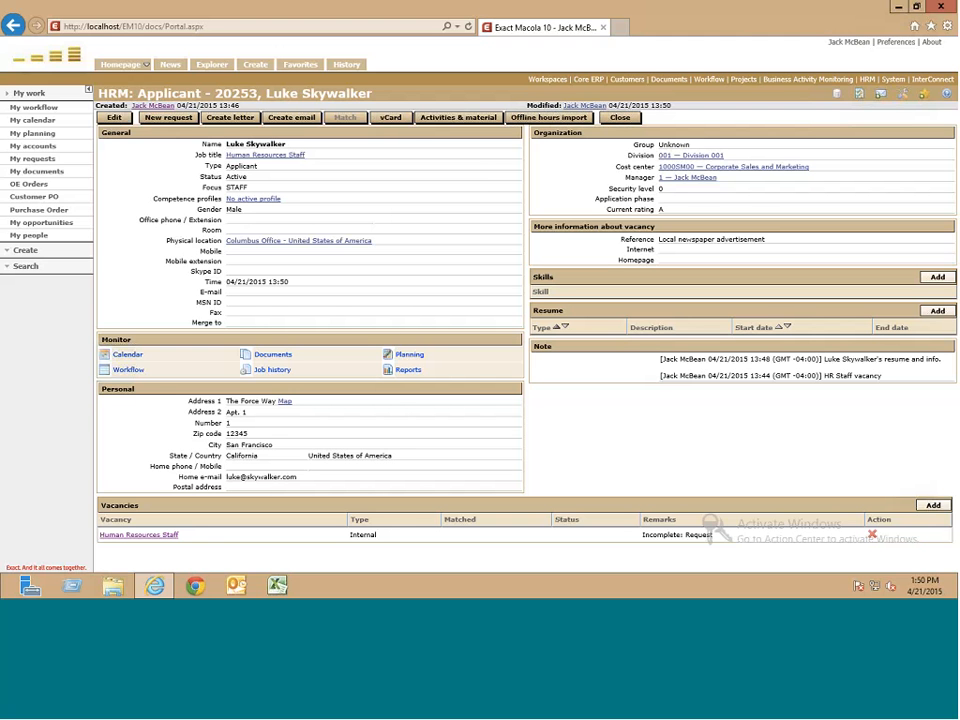
- Filter the workflow by Involvement Person and add a timestamped 'is a go' remark to the application request
{"action": "left_click", "coordinate": [128, 371]}
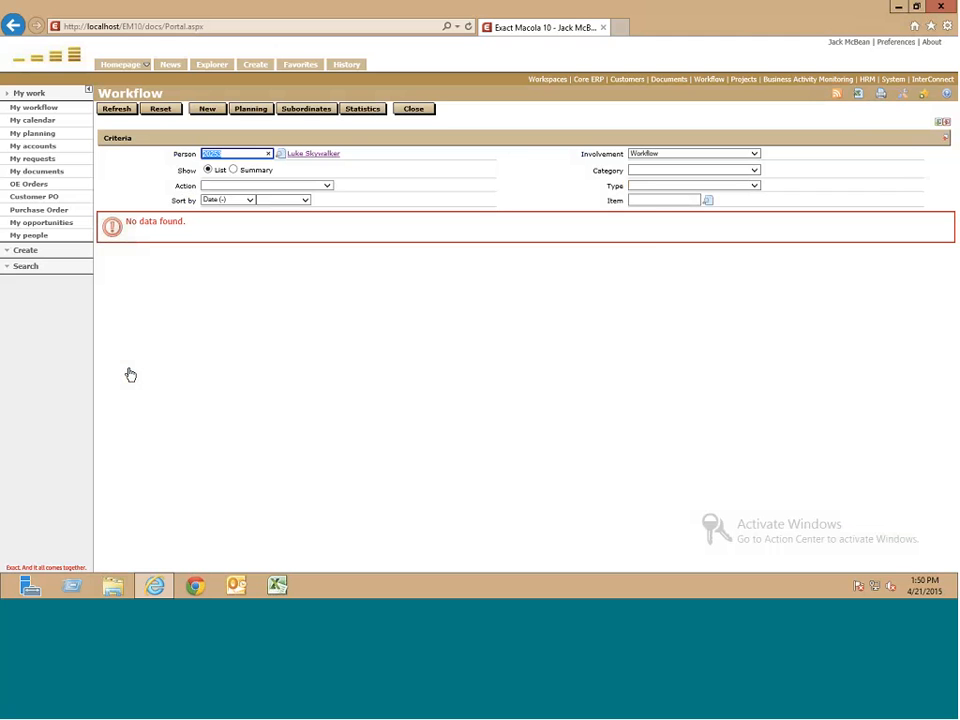
{"action": "left_click", "coordinate": [752, 154]}
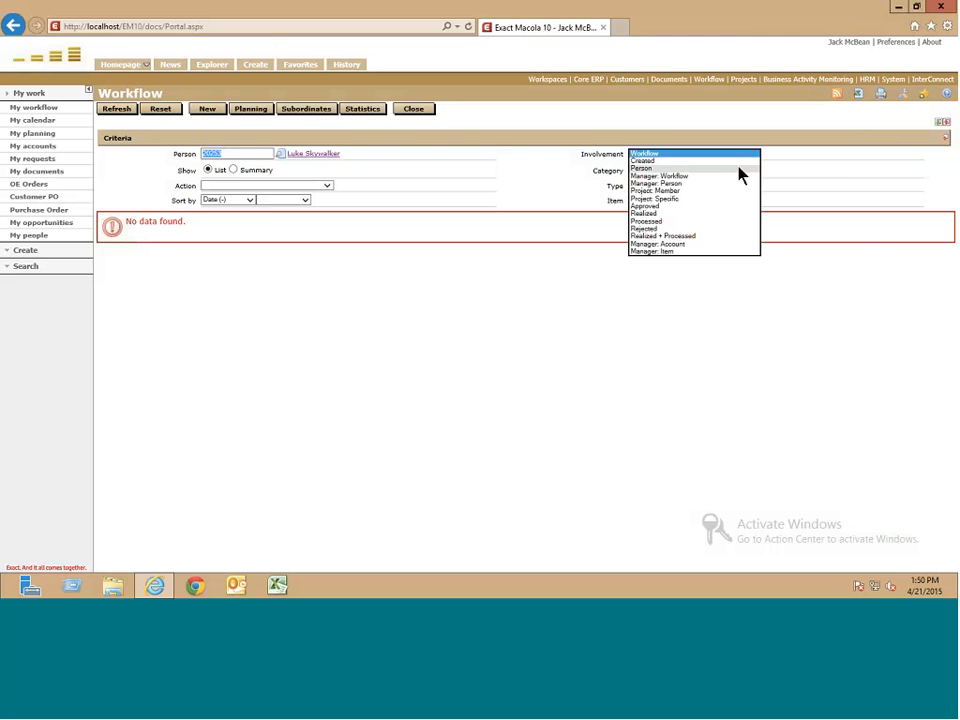
{"action": "left_click", "coordinate": [740, 174]}
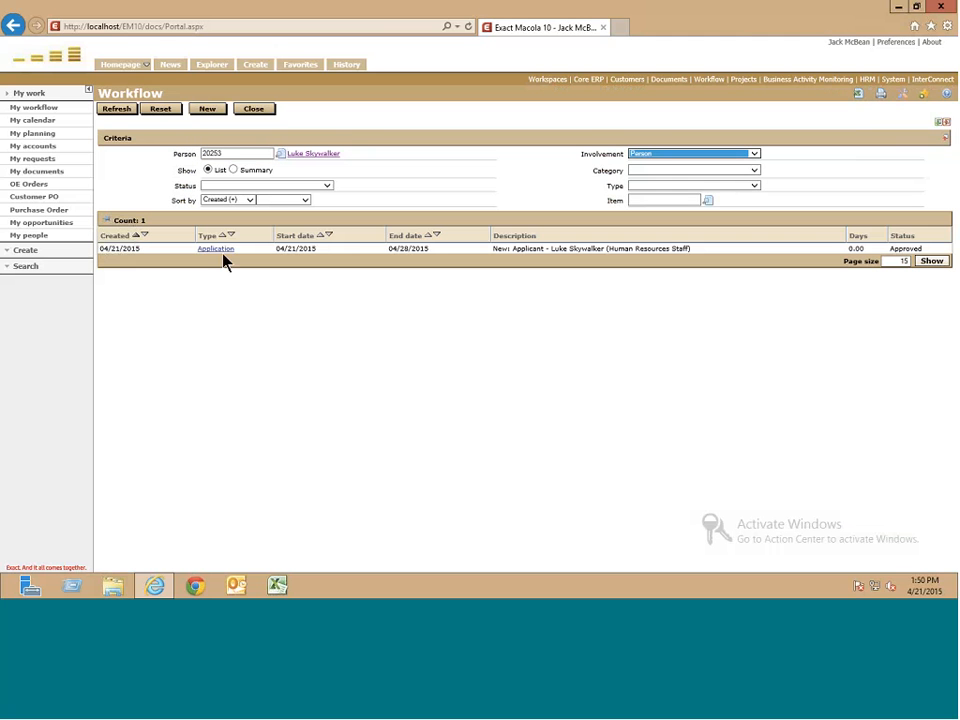
{"action": "left_click", "coordinate": [222, 252]}
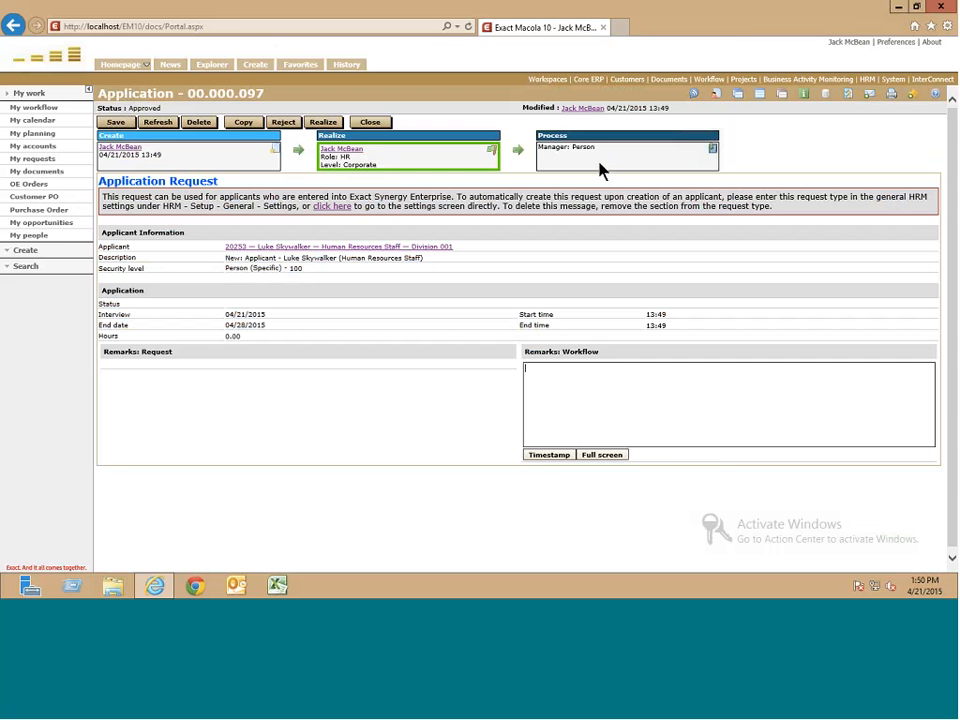
{"action": "left_click", "coordinate": [548, 455]}
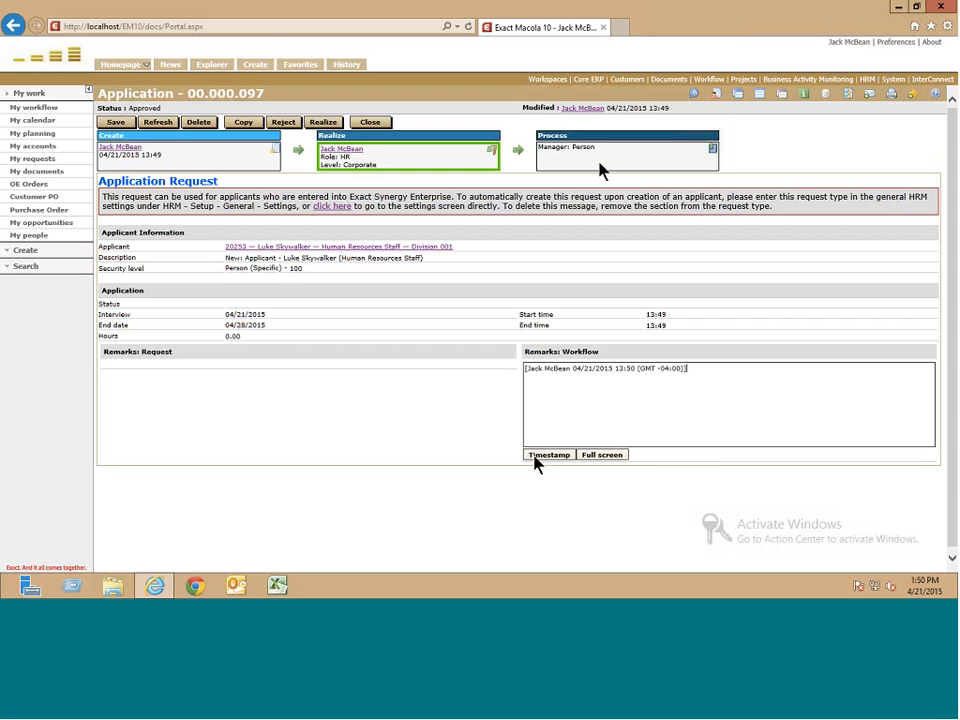
{"action": "type", "text": "Luke"}
{"action": "type", "text": "s is a go."}
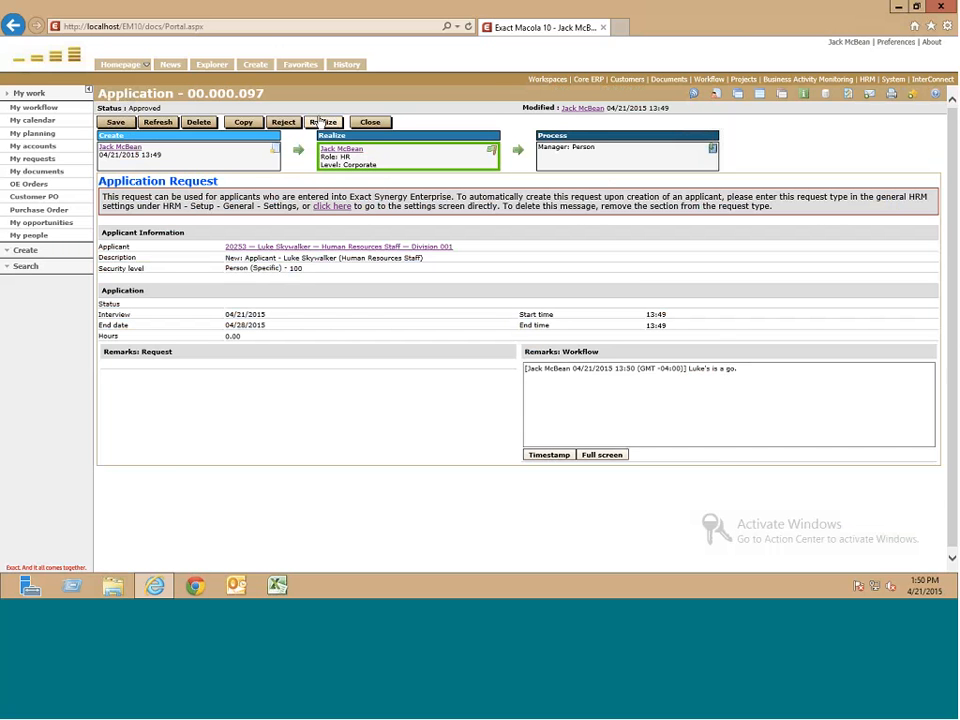
- Realize and then process the application request, and return to the applicant record
{"action": "left_click", "coordinate": [321, 122]}
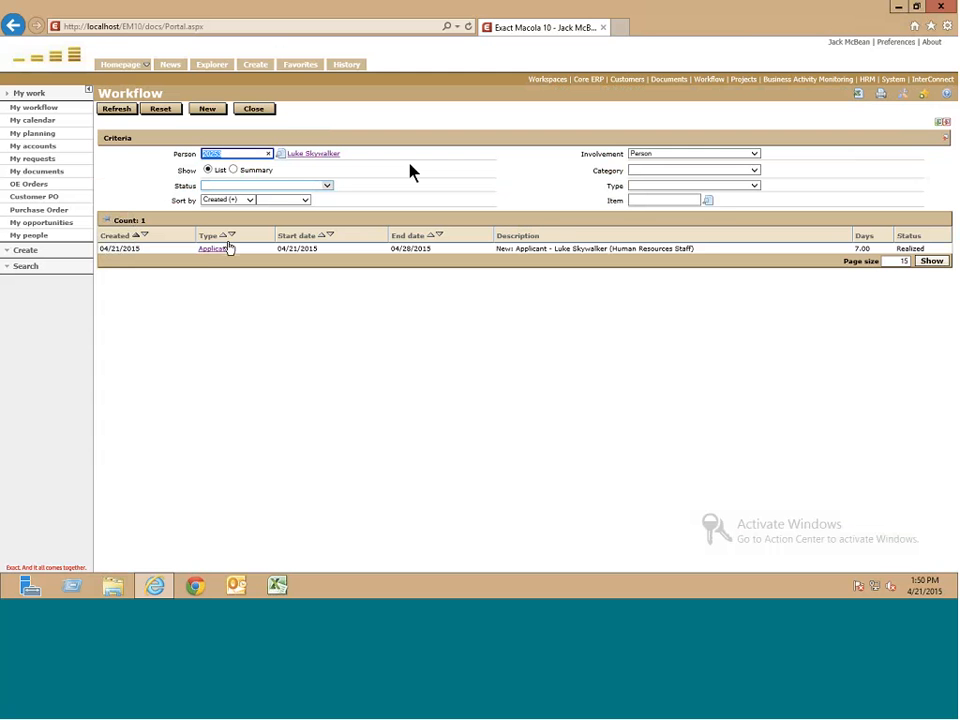
{"action": "left_click", "coordinate": [222, 249]}
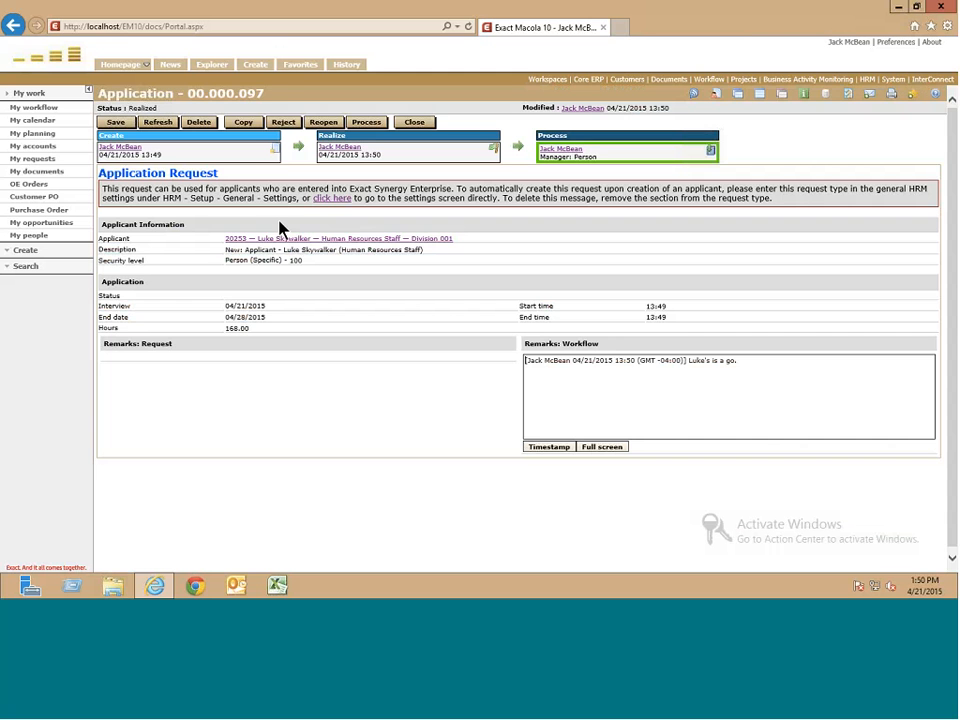
{"action": "left_click", "coordinate": [414, 122]}
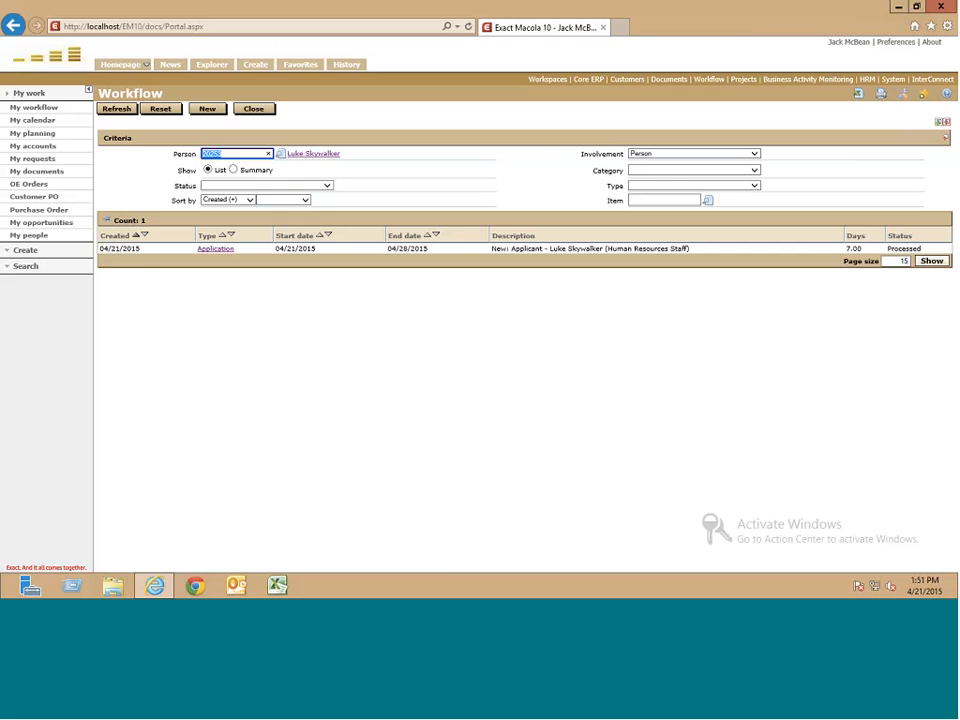
{"action": "left_click", "coordinate": [215, 248]}
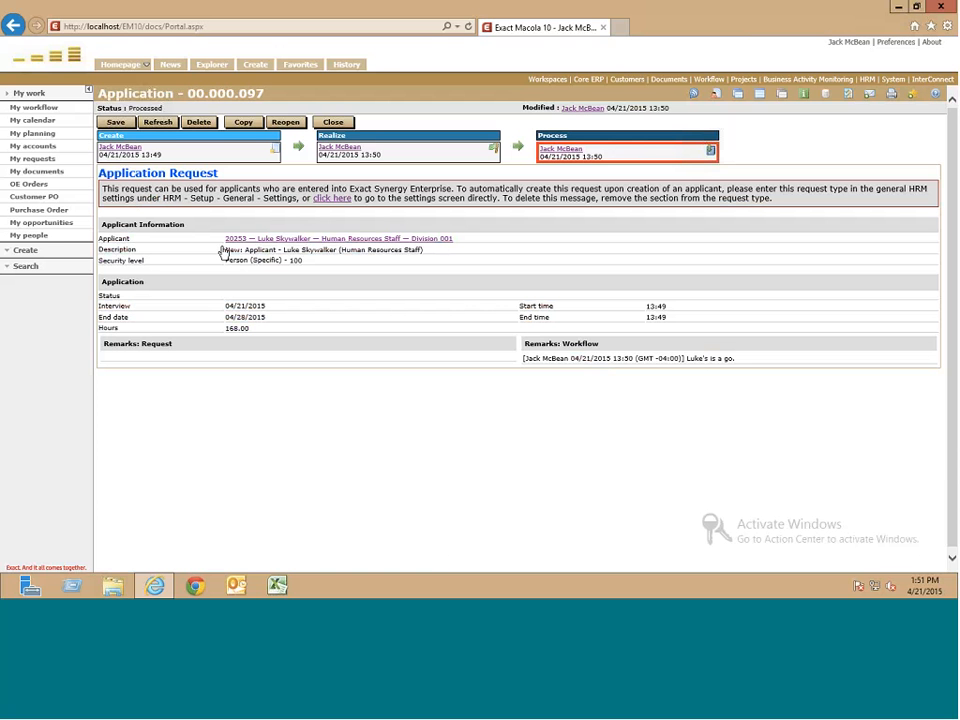
{"action": "left_click", "coordinate": [307, 240]}
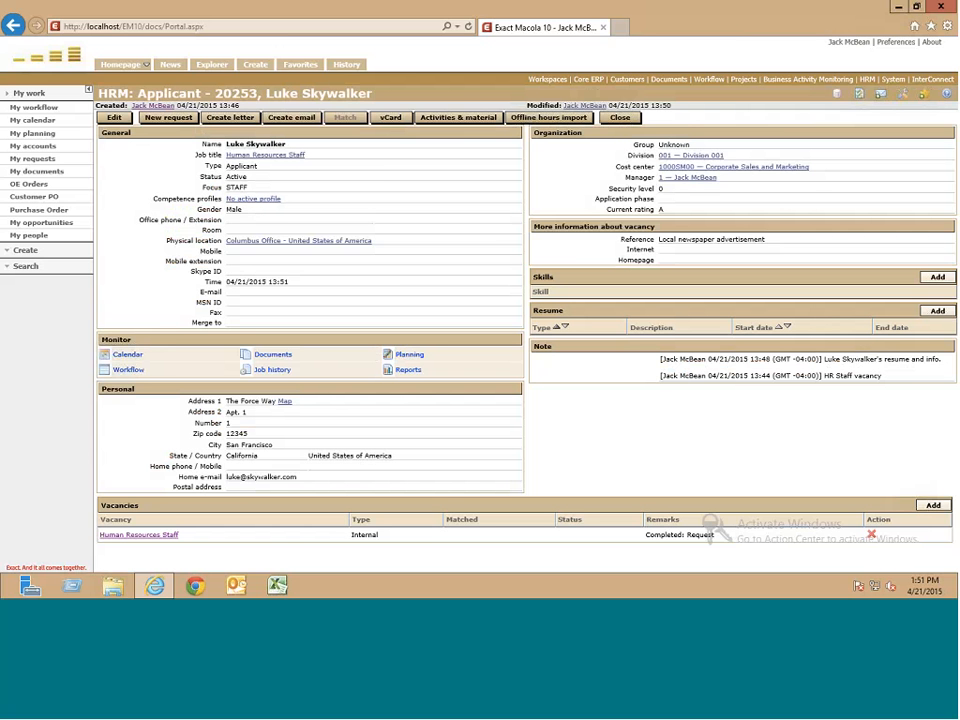
- Put the applicant record into edit mode and check the Type list, leaving it on Applicant
{"action": "double_click", "coordinate": [238, 93]}
{"action": "left_click_drag", "start_coordinate": [238, 93], "coordinate": [262, 105]}
{"action": "left_click", "coordinate": [238, 103]}
{"action": "left_click", "coordinate": [114, 118]}
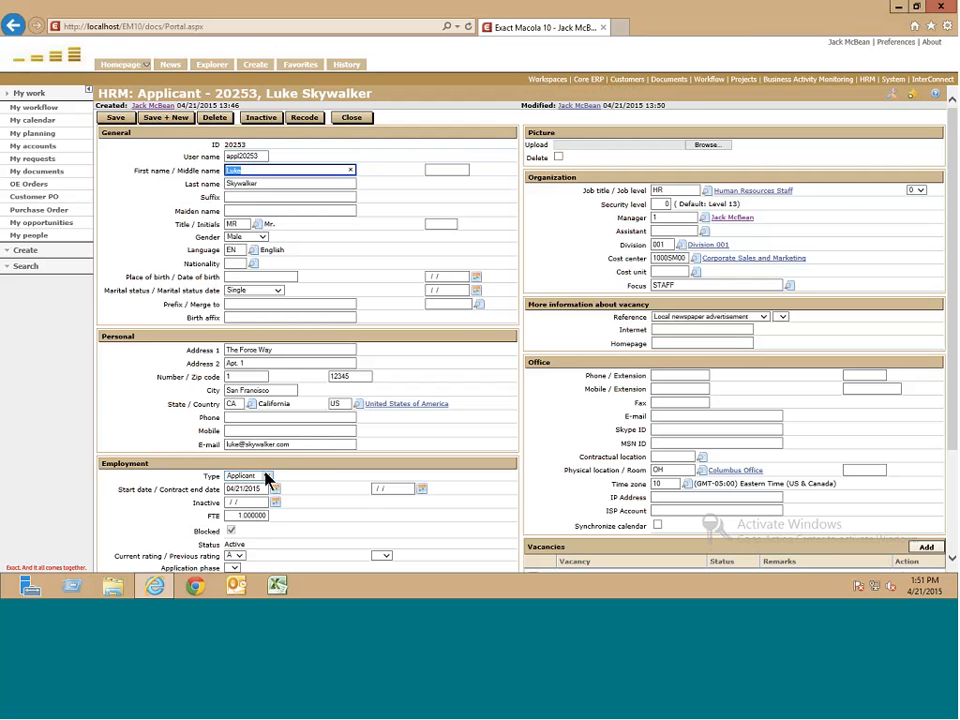
{"action": "scroll", "coordinate": [268, 479], "scroll_direction": "down", "scroll_amount": 2}
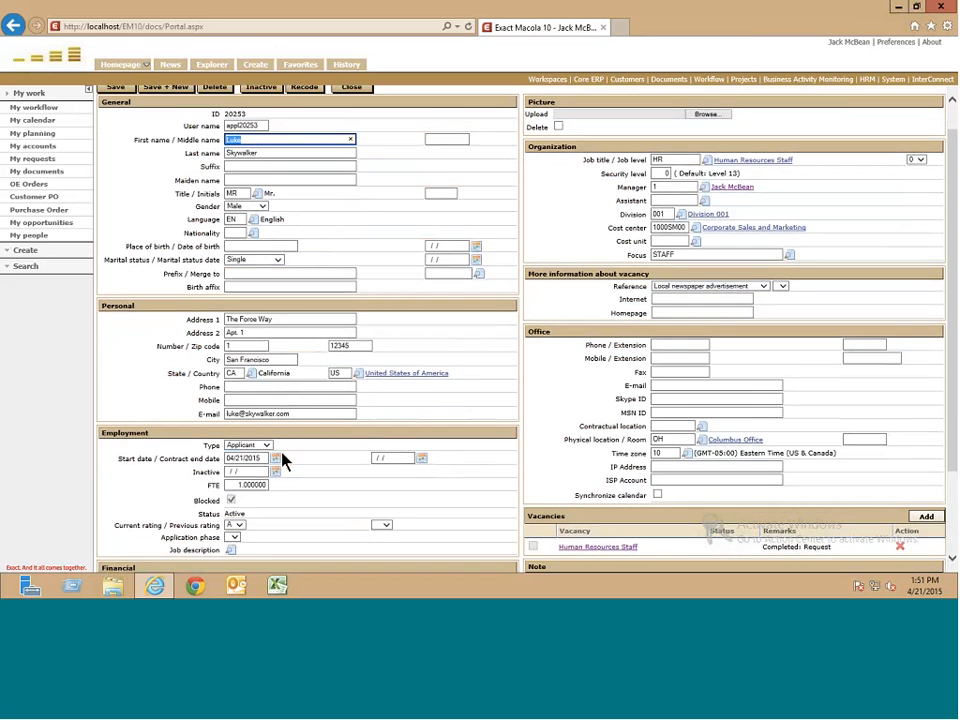
{"action": "scroll", "coordinate": [376, 427], "scroll_direction": "down", "scroll_amount": 1}
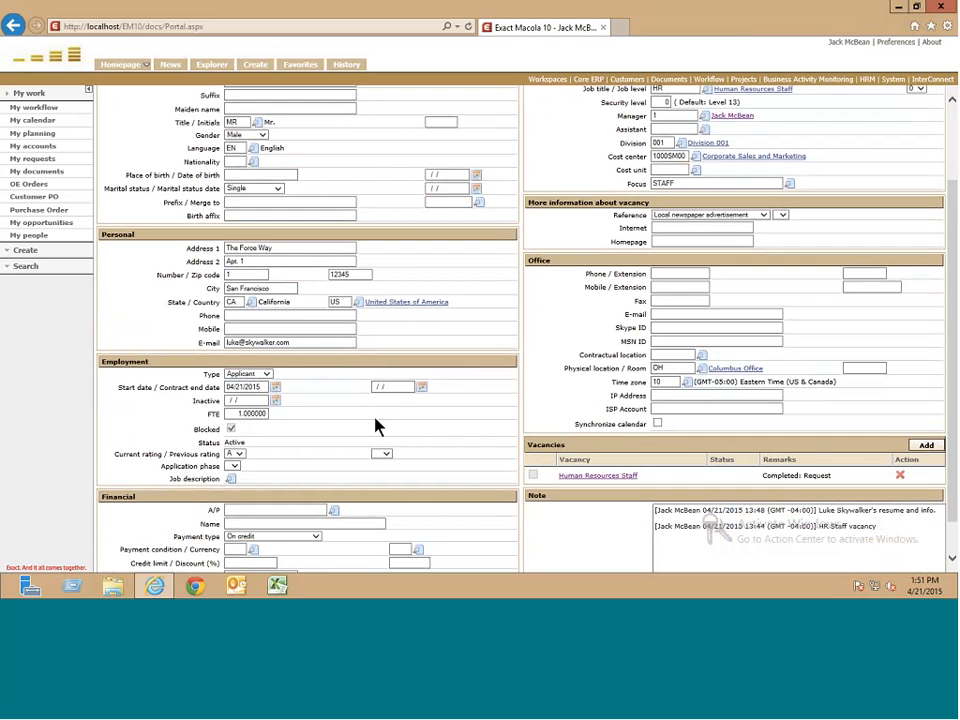
{"action": "left_click", "coordinate": [265, 374]}
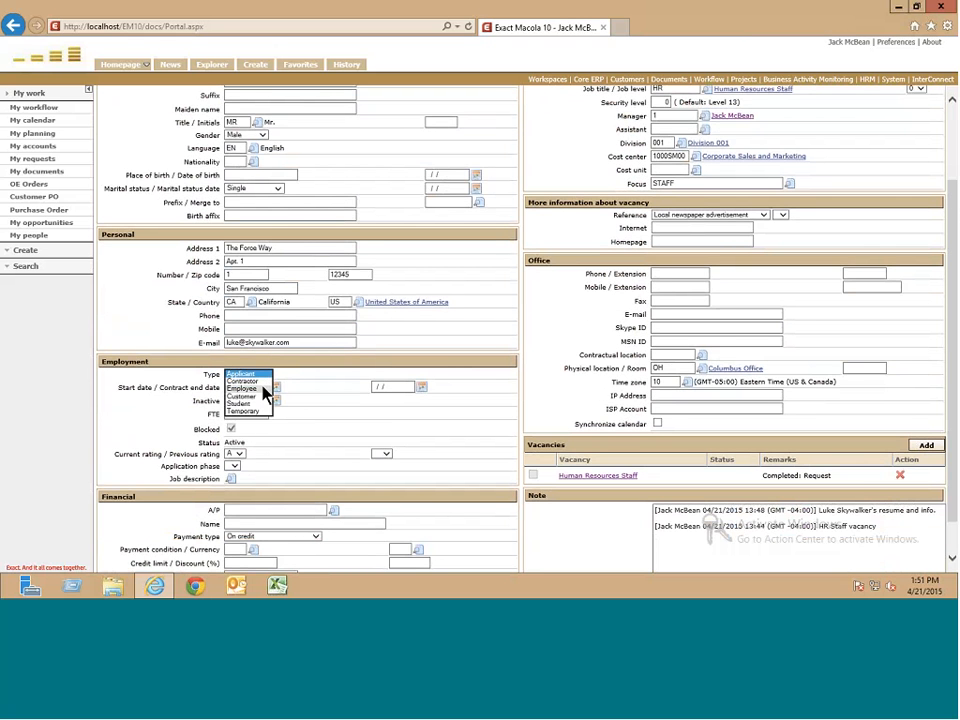
{"action": "left_click", "coordinate": [328, 396]}
{"action": "scroll", "coordinate": [328, 396], "scroll_direction": "up", "scroll_amount": 3}
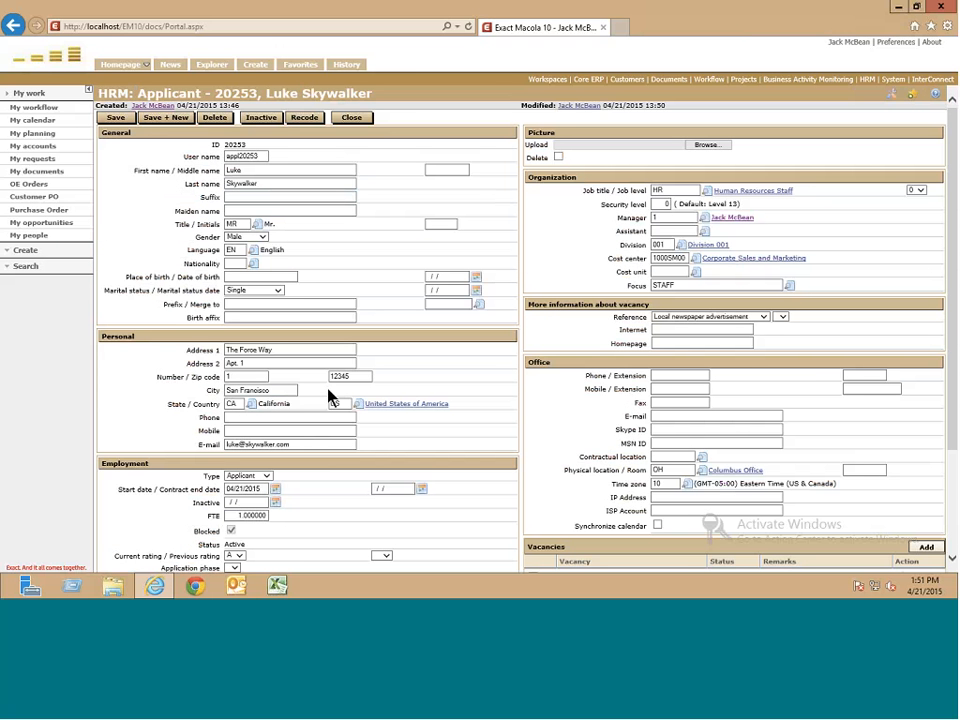
- Uncheck Place of birth in the applicant card layout, save the layout and close it
{"action": "left_click", "coordinate": [891, 100]}
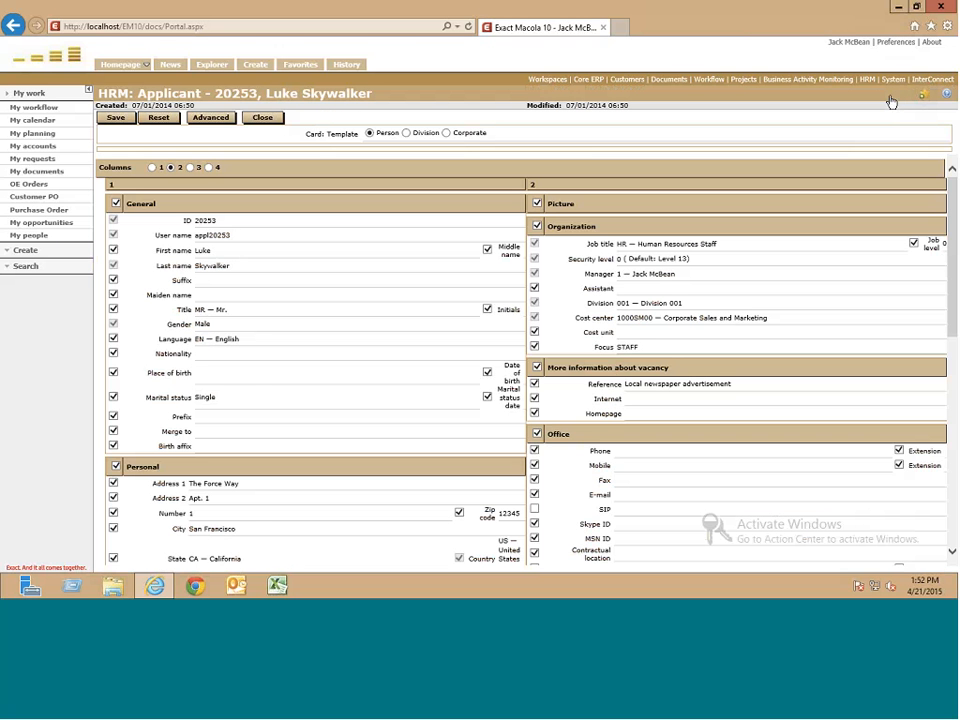
{"action": "left_click", "coordinate": [114, 372]}
{"action": "left_click", "coordinate": [116, 118]}
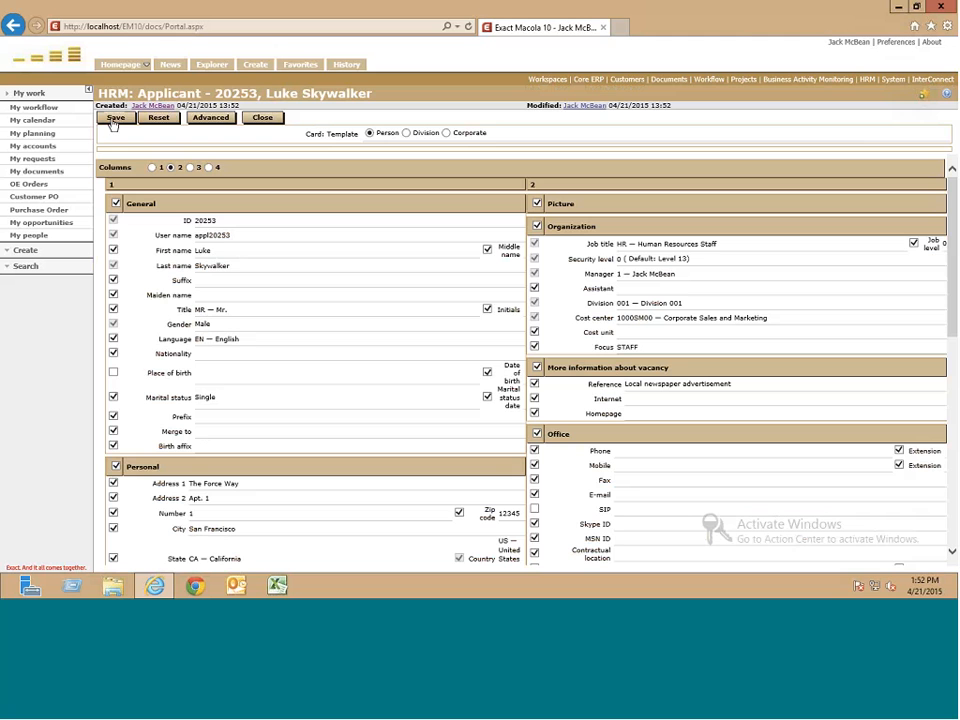
{"action": "left_click", "coordinate": [112, 119]}
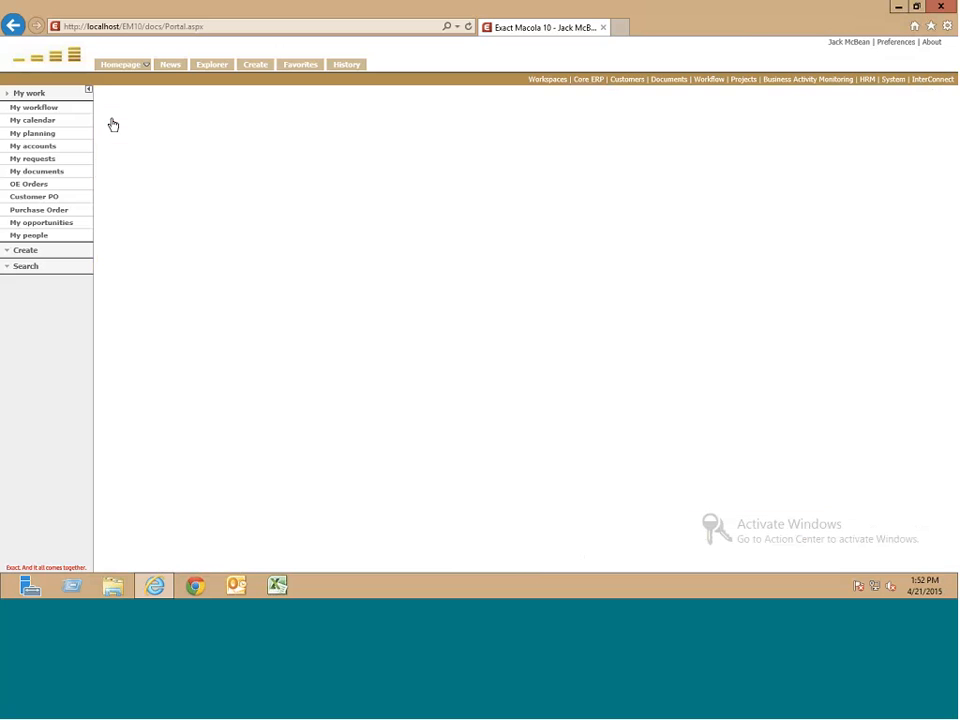
{"action": "left_click", "coordinate": [264, 120]}
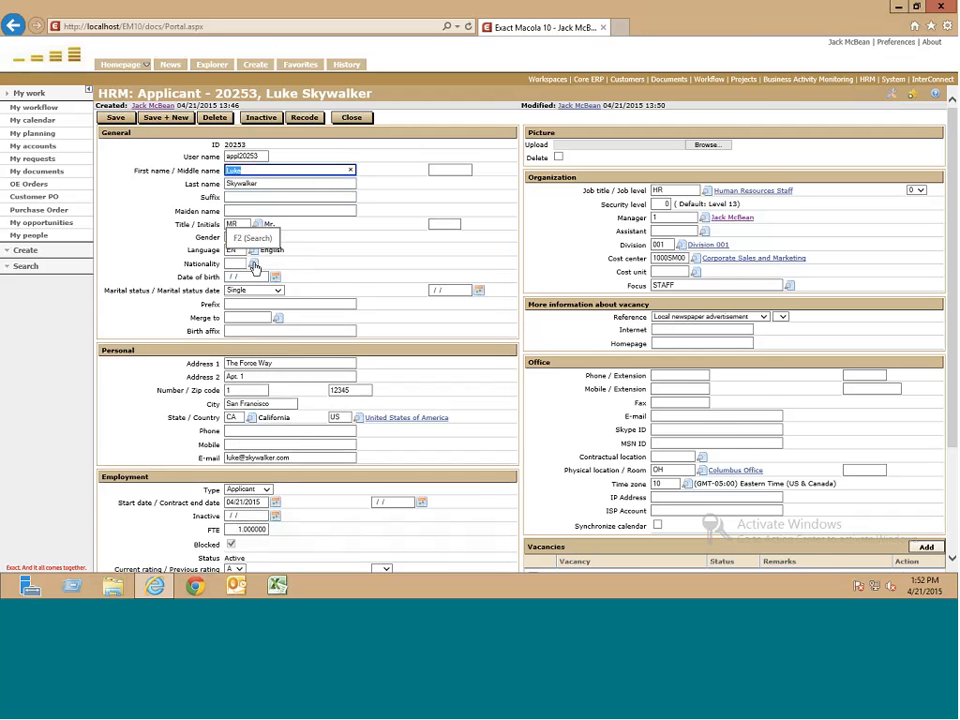
{"action": "left_click", "coordinate": [253, 263]}
{"action": "left_click", "coordinate": [753, 111]}
{"action": "left_click", "coordinate": [275, 278]}
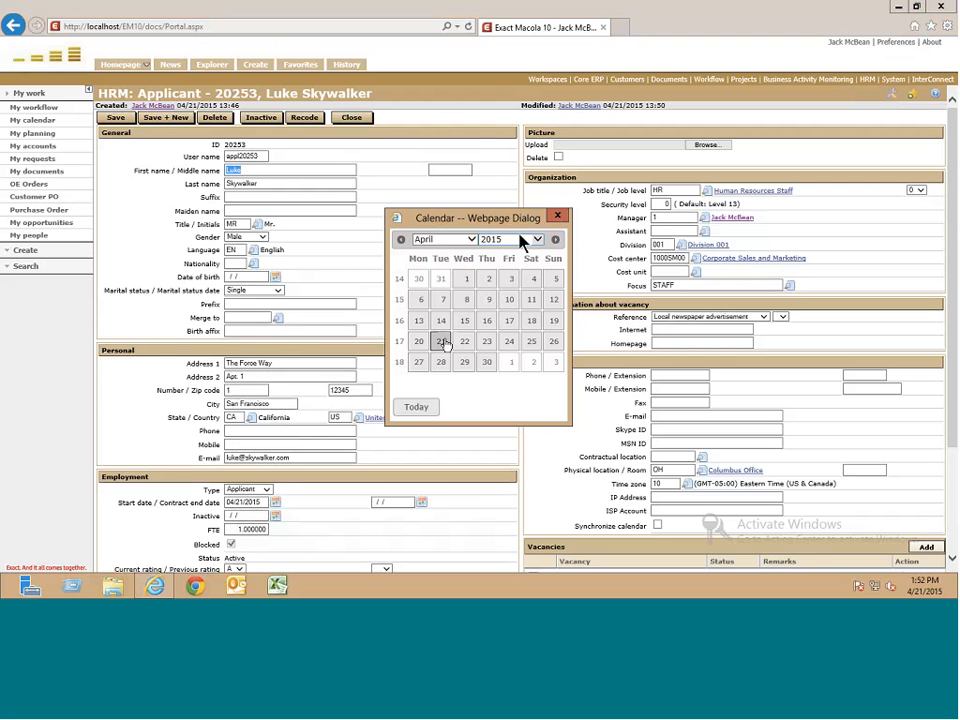
{"action": "left_click", "coordinate": [519, 241]}
{"action": "scroll", "coordinate": [521, 240], "scroll_direction": "up", "scroll_amount": 6}
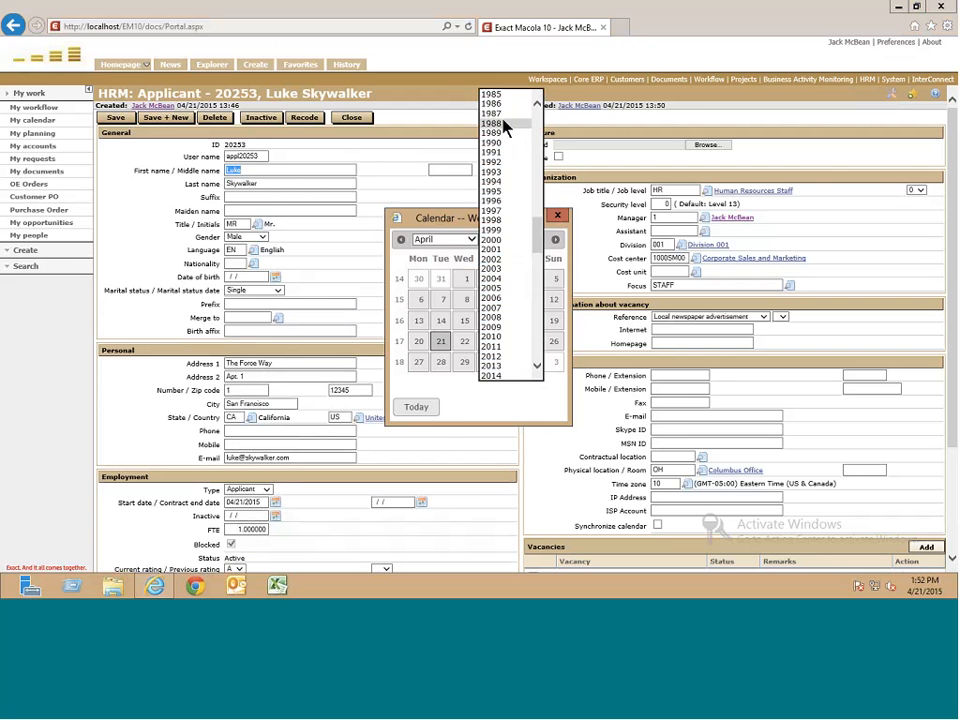
{"action": "left_click", "coordinate": [497, 123]}
{"action": "left_click", "coordinate": [420, 321]}
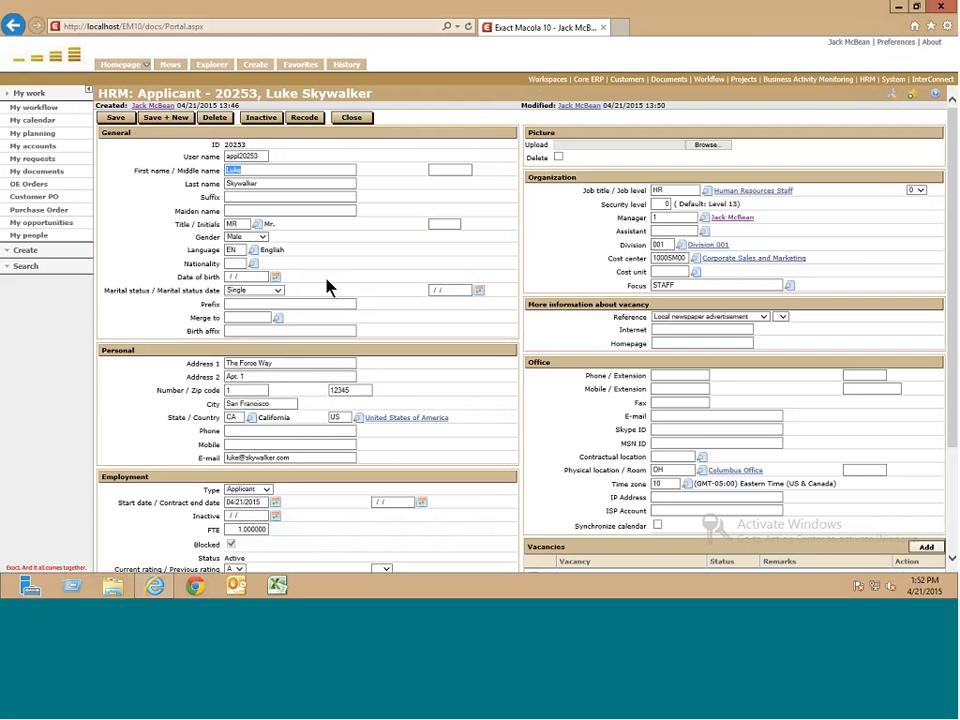
- Choose AM Armenia from the Countries lookup as nationality, then review the rest of the form
{"action": "left_click", "coordinate": [253, 264]}
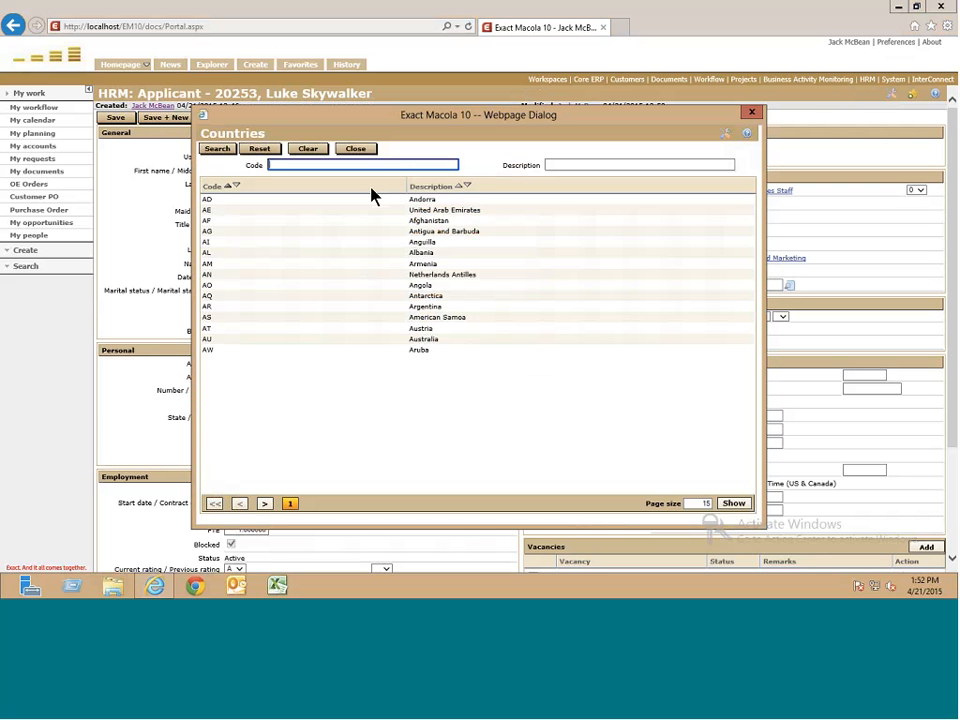
{"action": "left_click", "coordinate": [409, 274]}
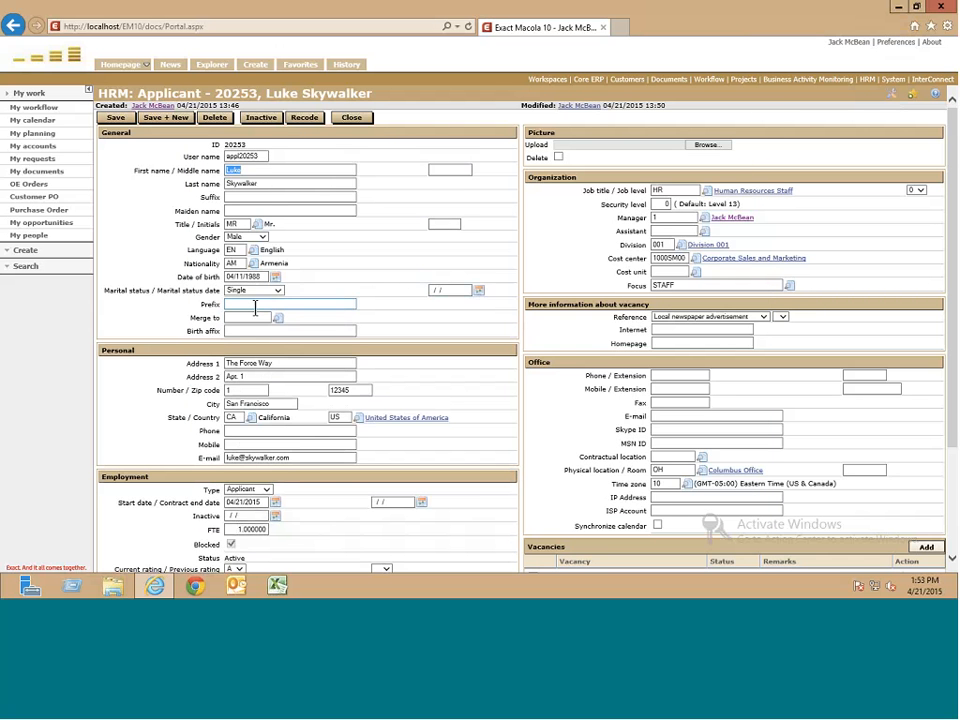
{"action": "scroll", "coordinate": [242, 317], "scroll_direction": "down", "scroll_amount": 1}
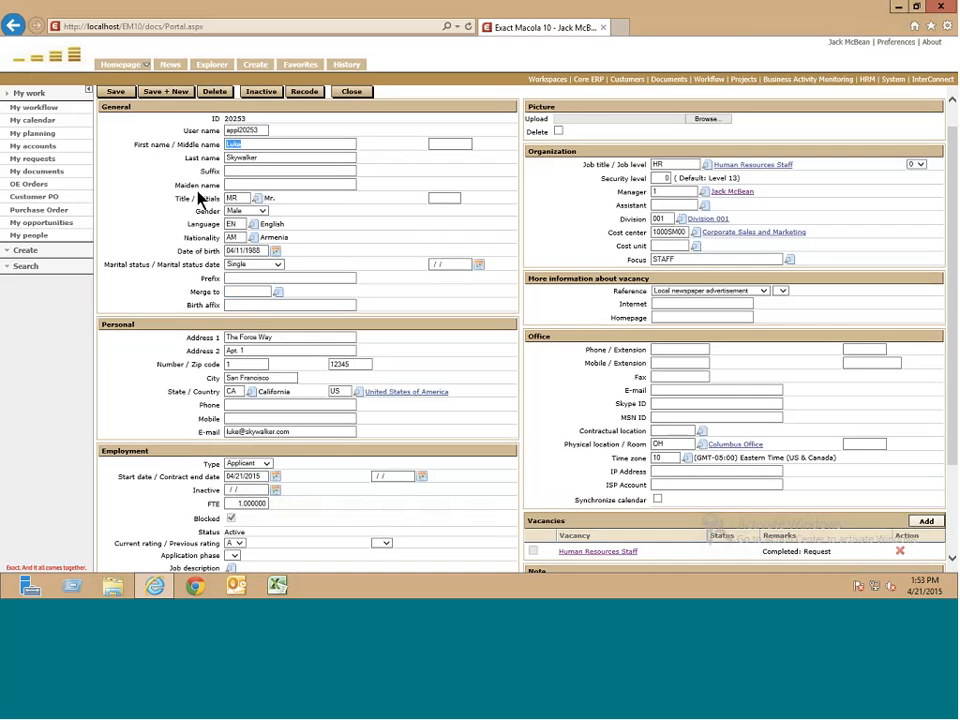
{"action": "scroll", "coordinate": [188, 336], "scroll_direction": "down", "scroll_amount": 1}
{"action": "scroll", "coordinate": [256, 355], "scroll_direction": "down", "scroll_amount": 1}
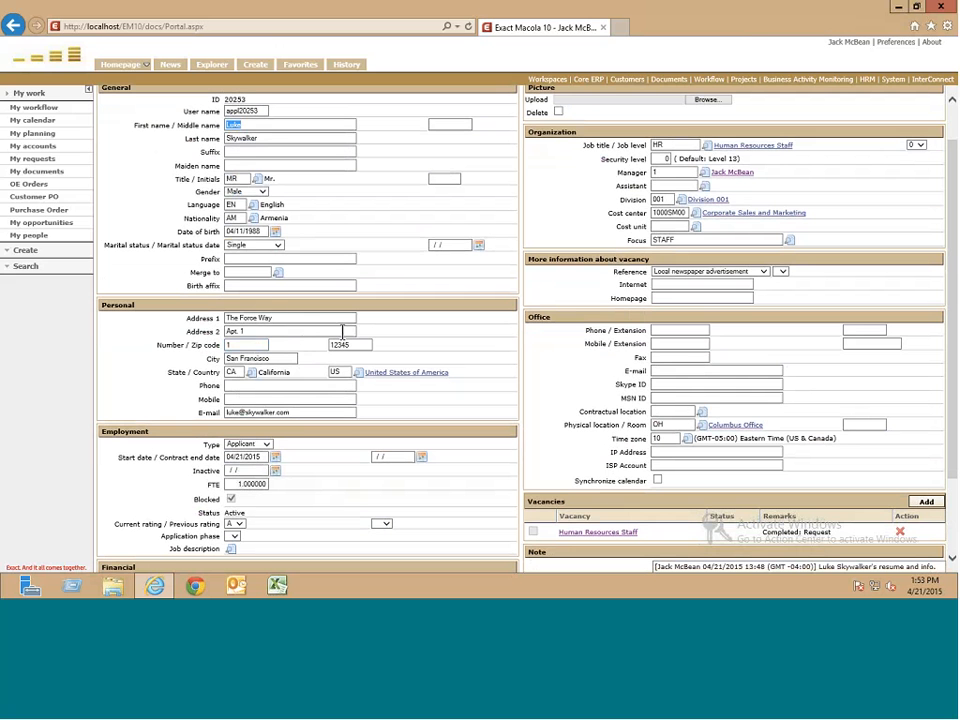
{"action": "scroll", "coordinate": [281, 358], "scroll_direction": "down", "scroll_amount": 1}
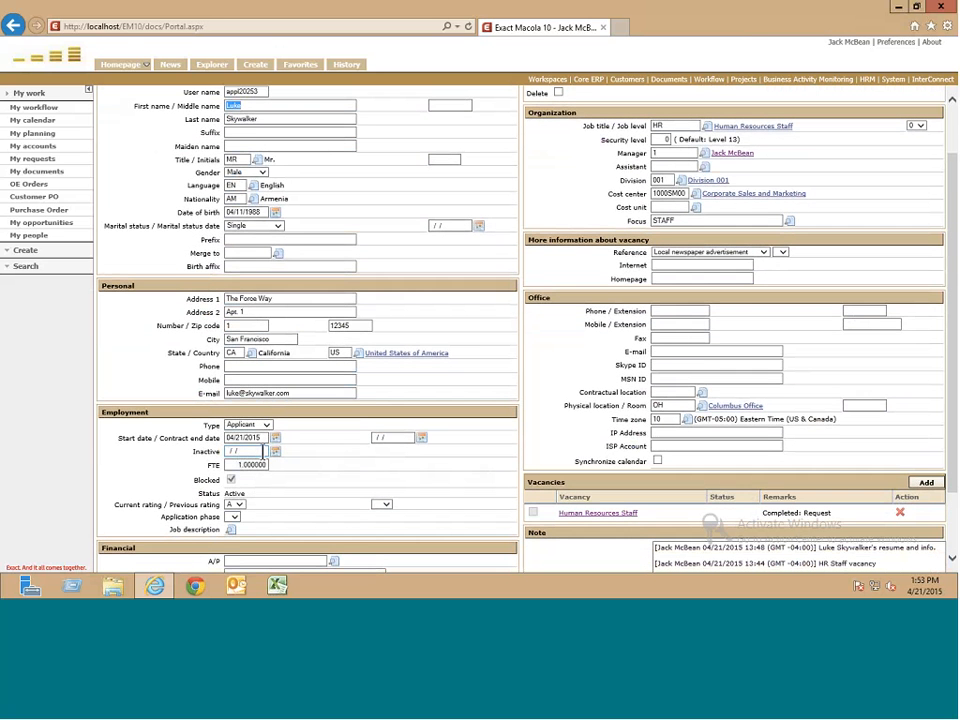
{"action": "scroll", "coordinate": [263, 451], "scroll_direction": "down", "scroll_amount": 1}
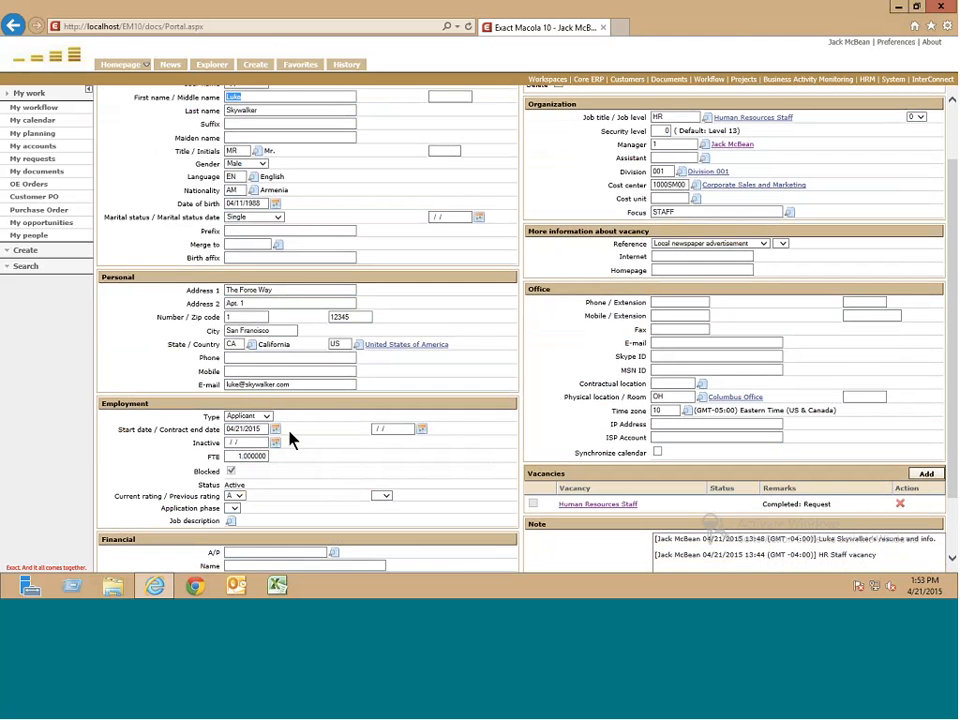
{"action": "scroll", "coordinate": [289, 439], "scroll_direction": "down", "scroll_amount": 2}
{"action": "scroll", "coordinate": [276, 411], "scroll_direction": "down", "scroll_amount": 5}
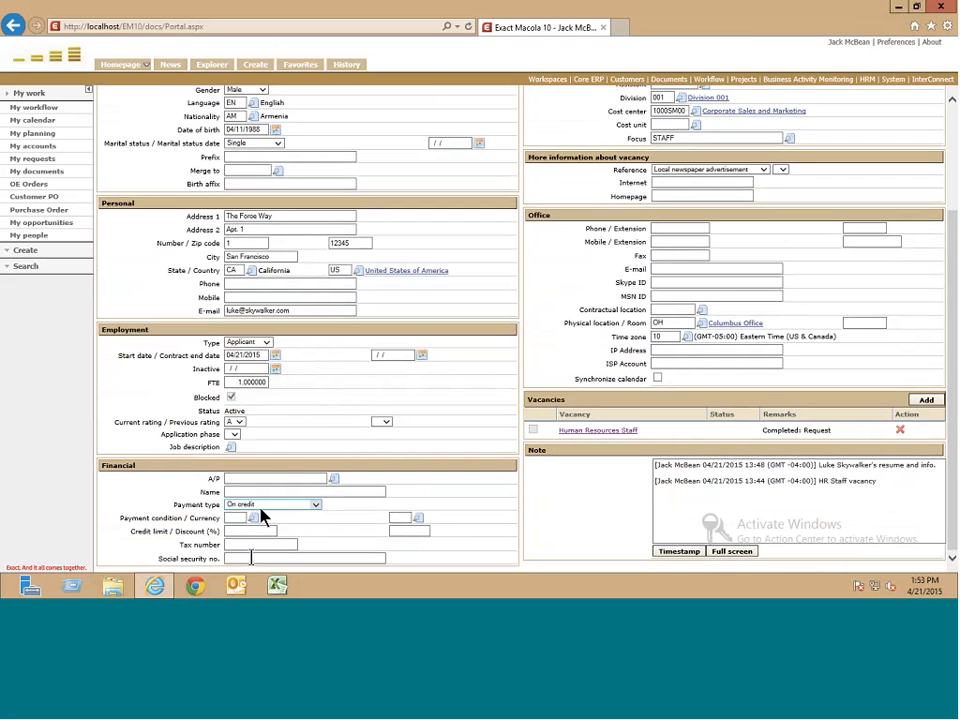
{"action": "scroll", "coordinate": [436, 330], "scroll_direction": "up", "scroll_amount": 3}
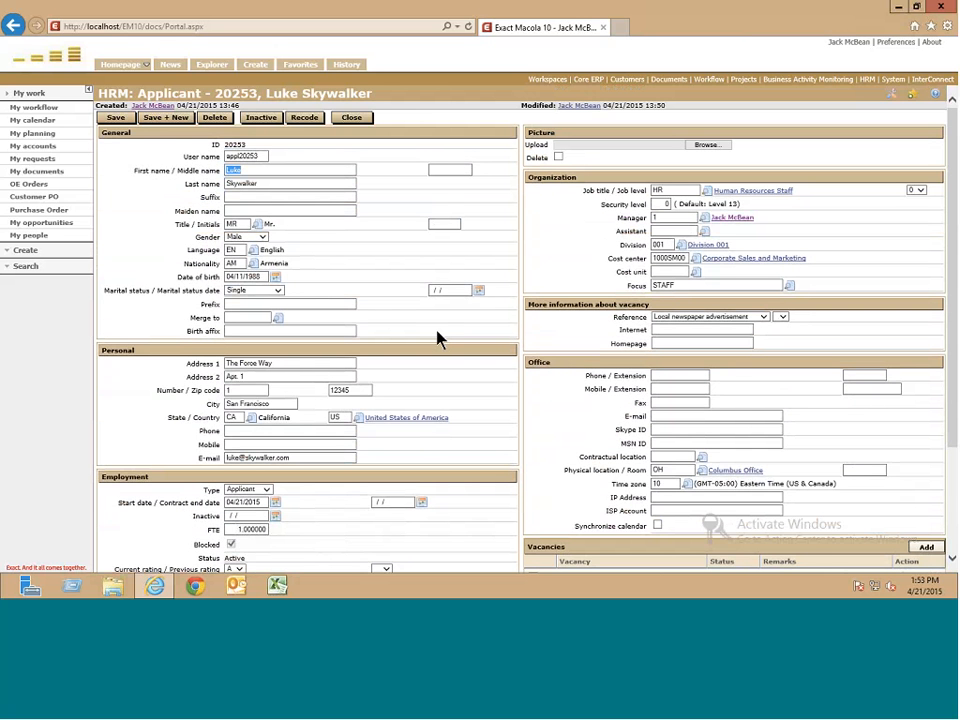
- Upload Luke.jpg from the Desktop as the applicant's picture
{"action": "left_click", "coordinate": [707, 147]}
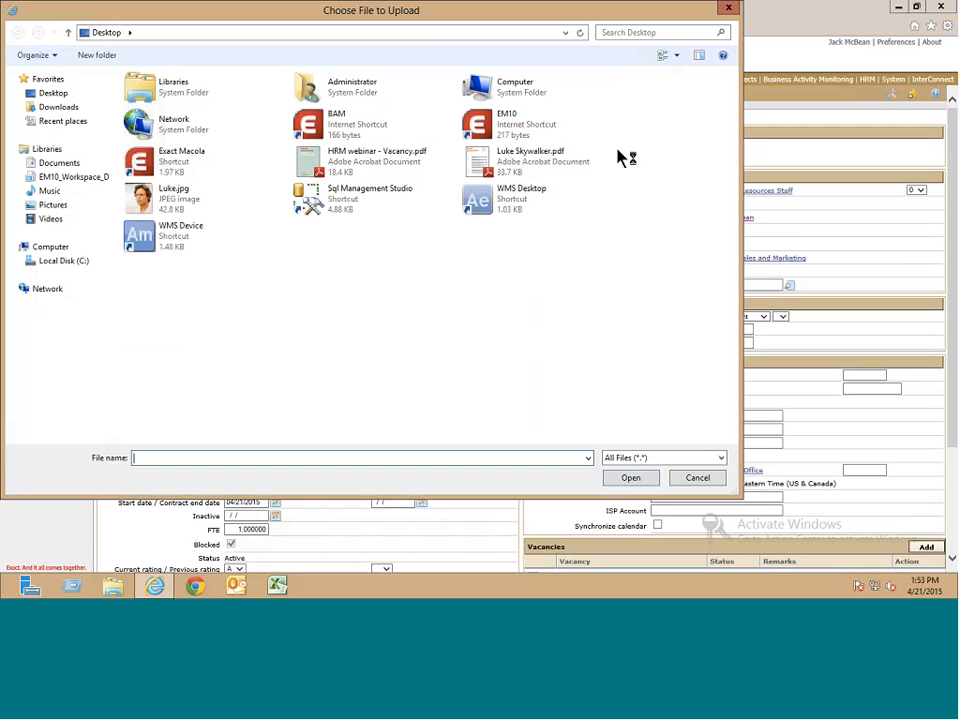
{"action": "left_click", "coordinate": [178, 198]}
{"action": "left_click", "coordinate": [630, 477]}
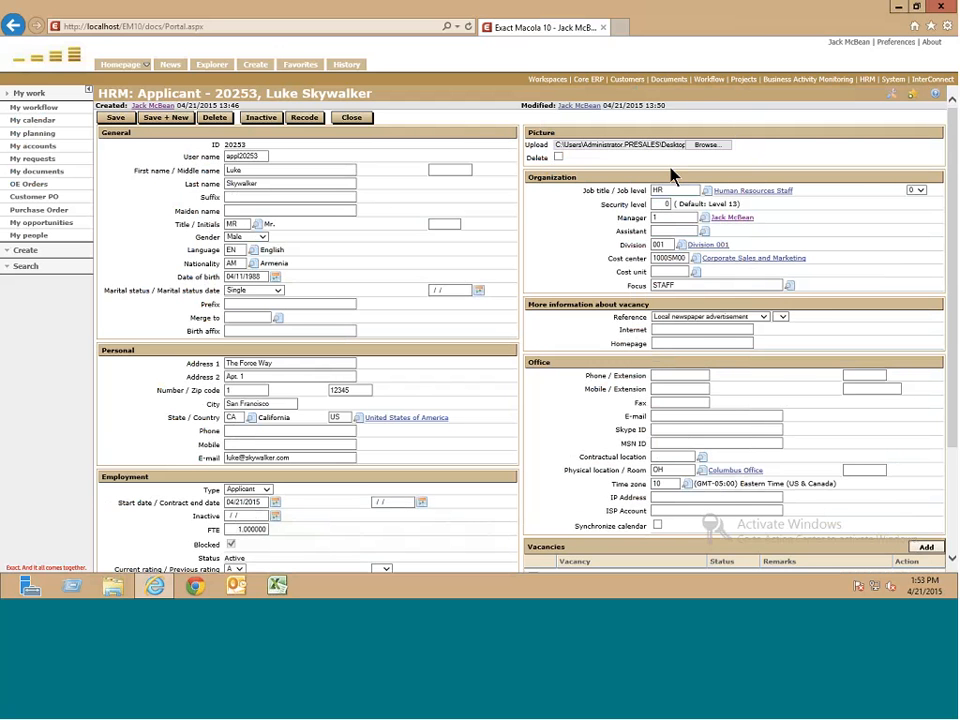
{"action": "scroll", "coordinate": [666, 193], "scroll_direction": "down", "scroll_amount": 1}
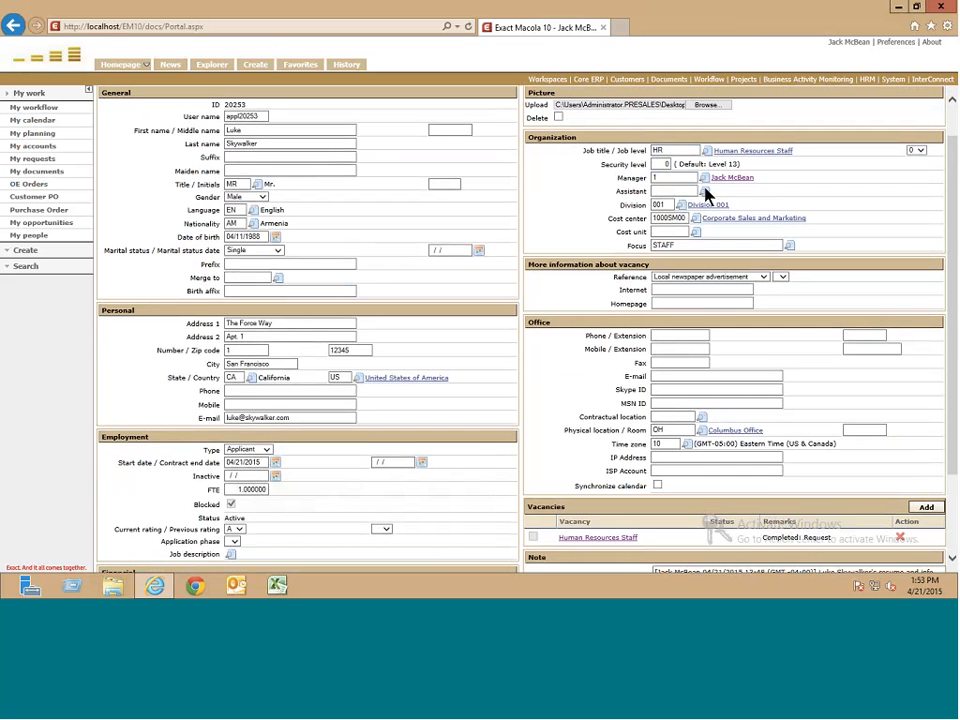
{"action": "scroll", "coordinate": [707, 193], "scroll_direction": "down", "scroll_amount": 1}
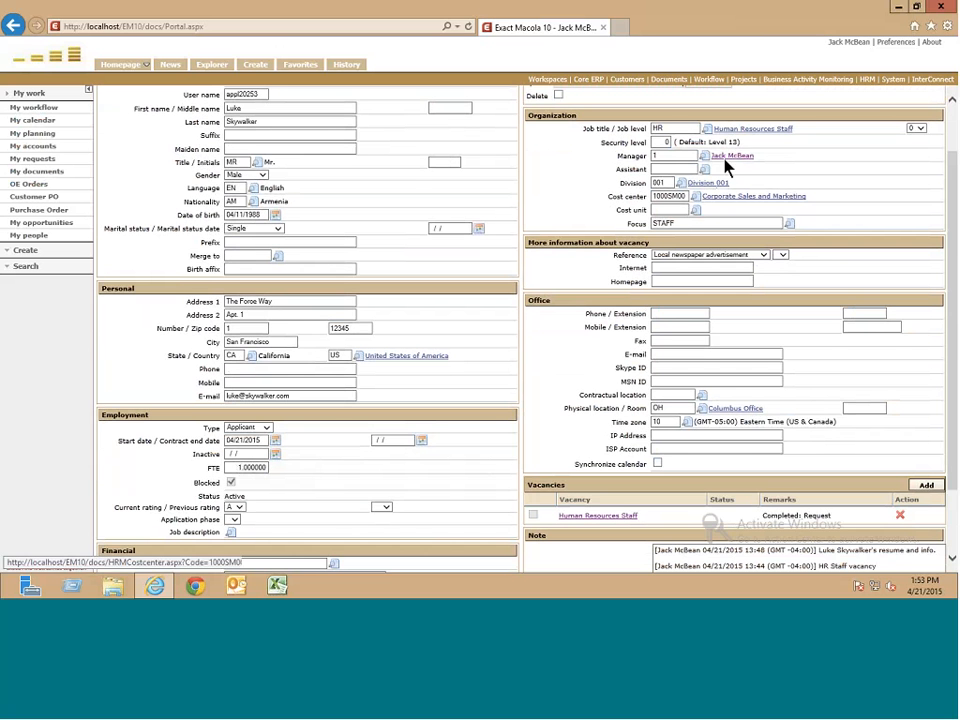
{"action": "scroll", "coordinate": [688, 243], "scroll_direction": "down", "scroll_amount": 2}
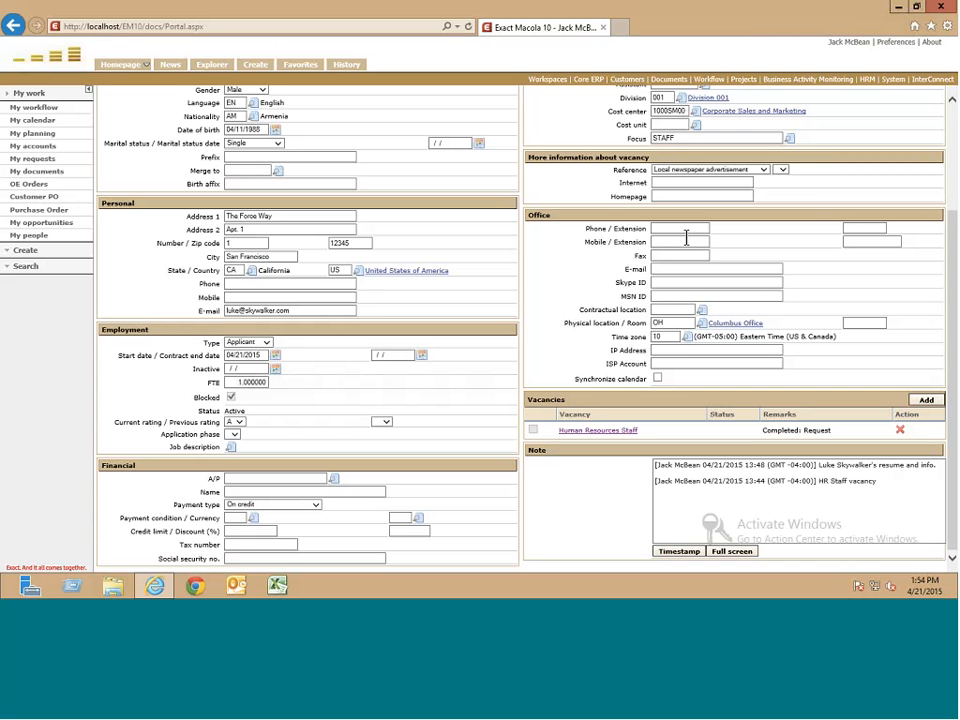
- Enter the applicant's company e-mail address in the Office E-mail field
{"action": "left_click", "coordinate": [660, 228]}
{"action": "left_click", "coordinate": [676, 270]}
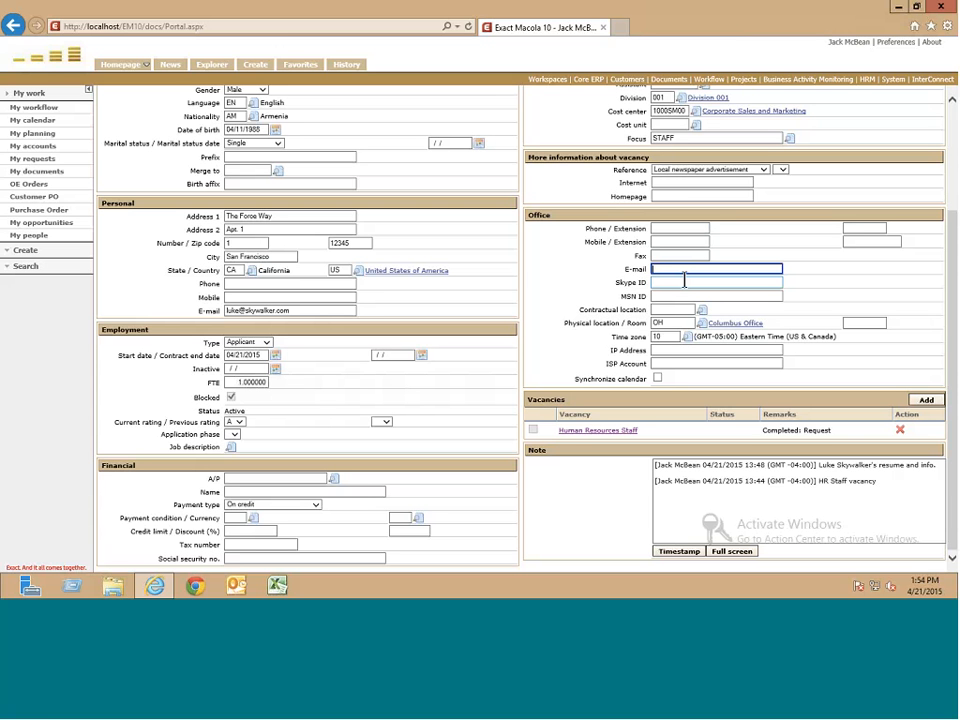
{"action": "left_click", "coordinate": [769, 278]}
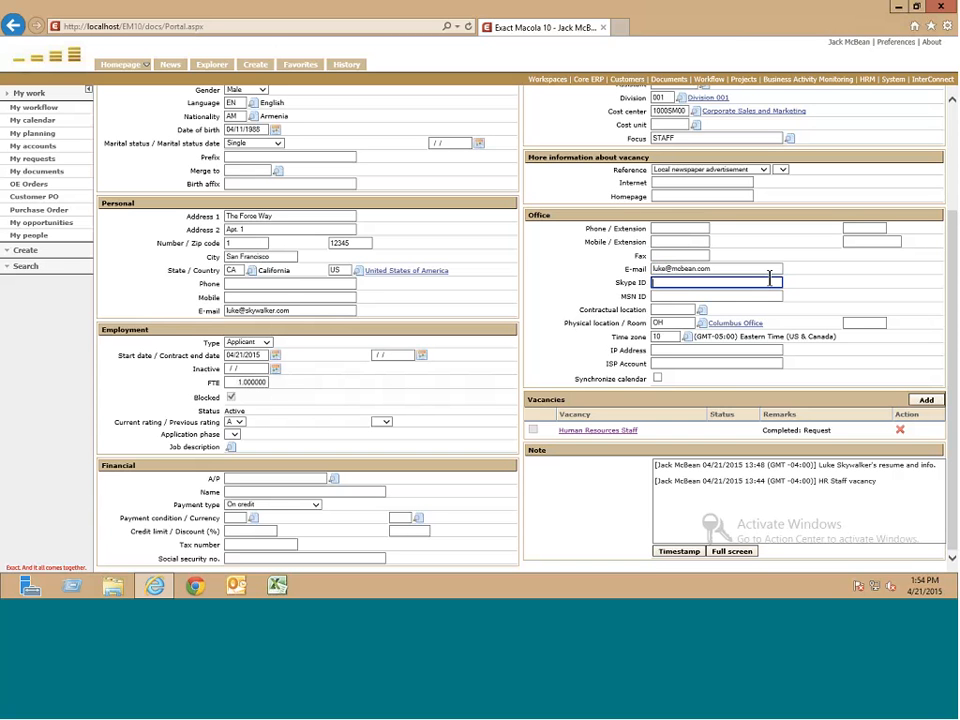
{"action": "left_click_drag", "start_coordinate": [788, 284], "coordinate": [765, 286]}
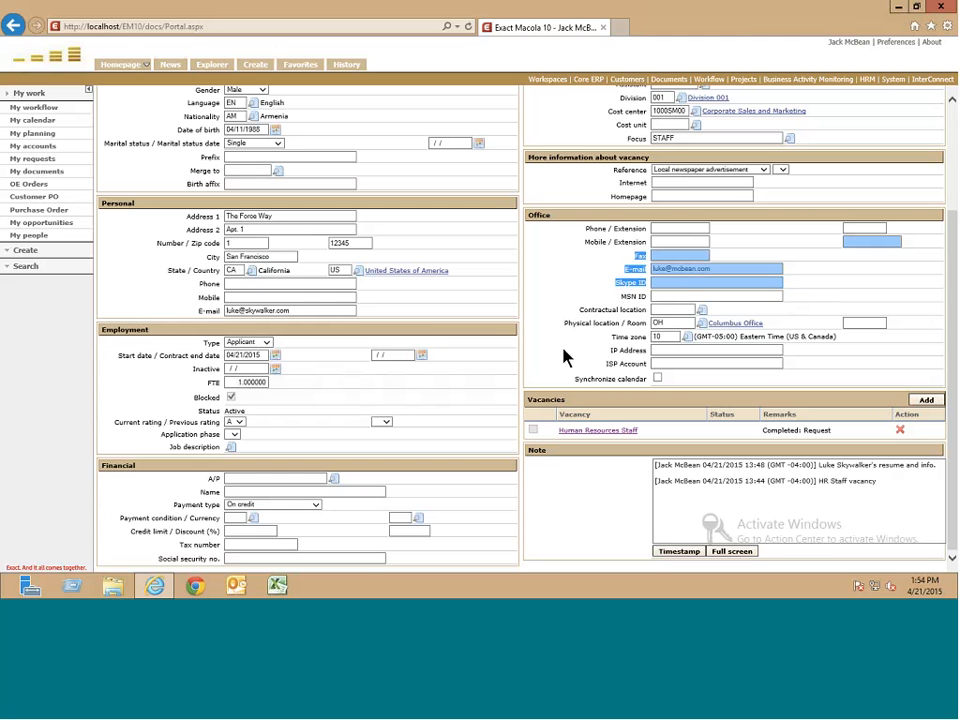
{"action": "scroll", "coordinate": [540, 310], "scroll_direction": "up", "scroll_amount": 5}
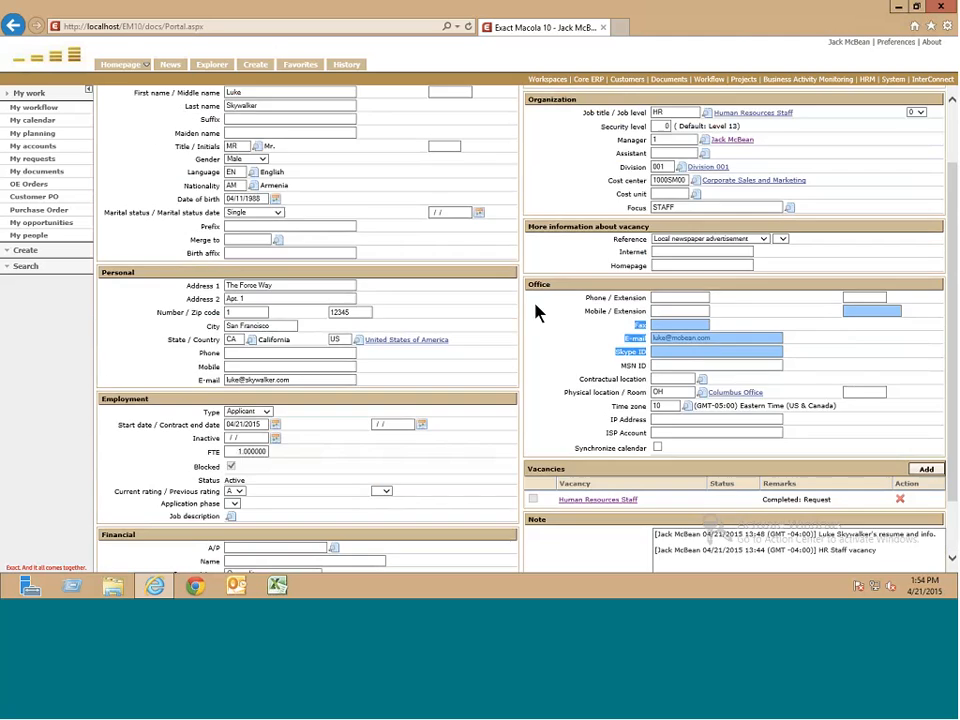
{"action": "scroll", "coordinate": [428, 248], "scroll_direction": "down", "scroll_amount": 5}
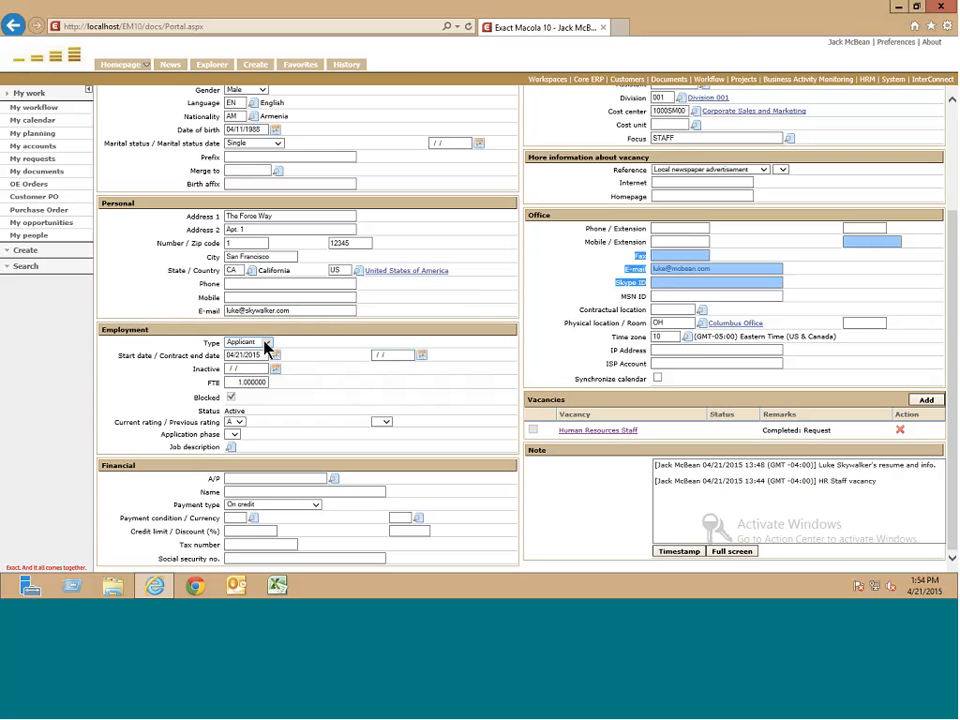
- Set the applicant's Employment Type to Employee
{"action": "left_click", "coordinate": [266, 345]}
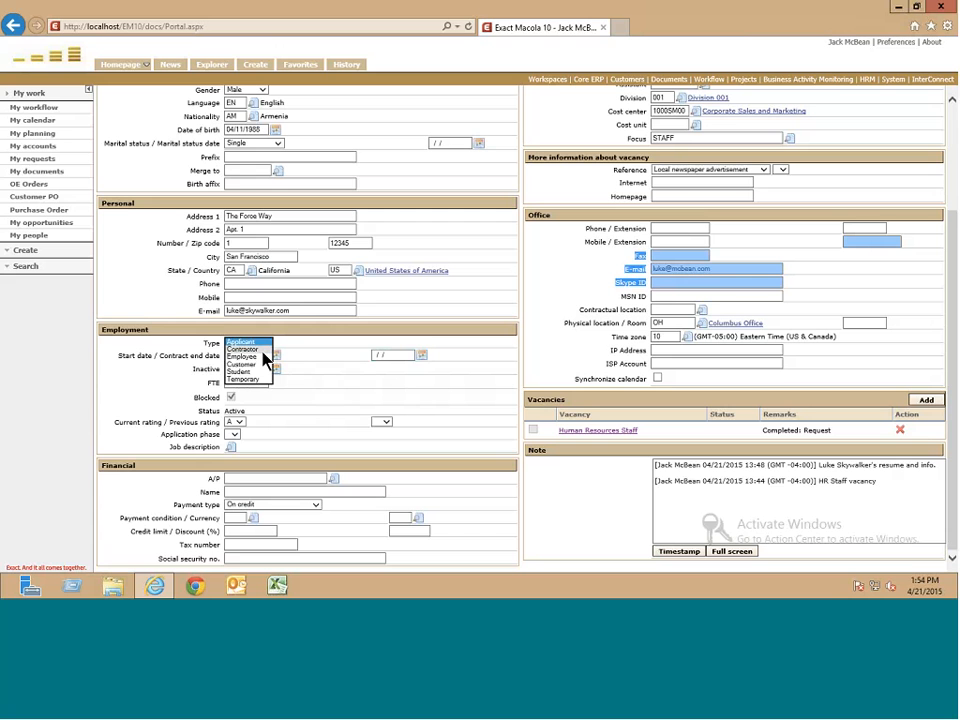
{"action": "left_click", "coordinate": [262, 357]}
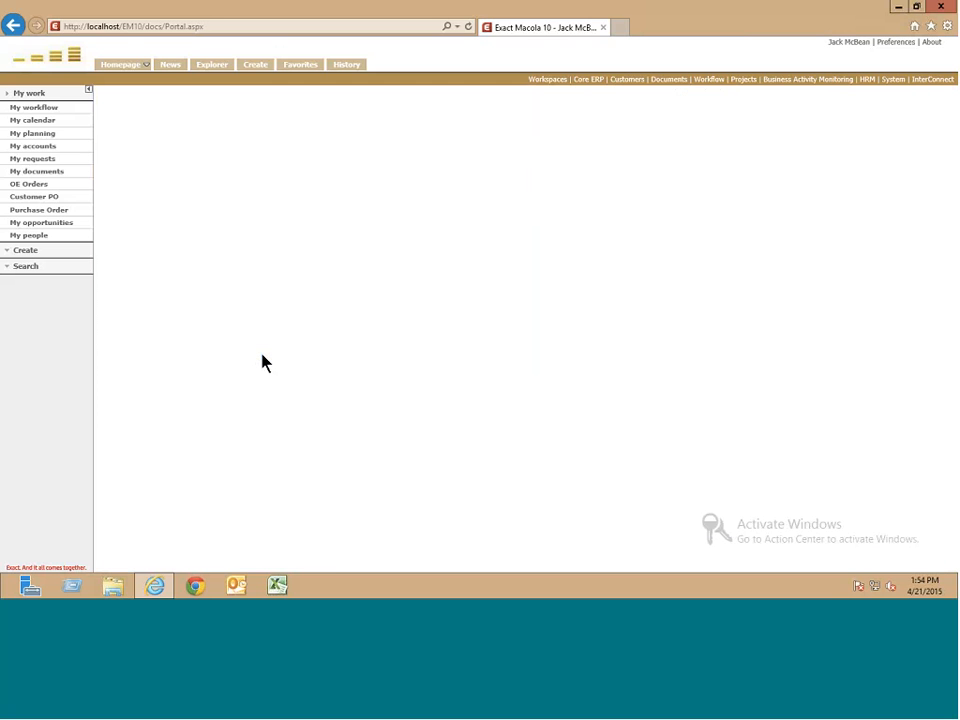
{"action": "scroll", "coordinate": [525, 371], "scroll_direction": "down", "scroll_amount": 1}
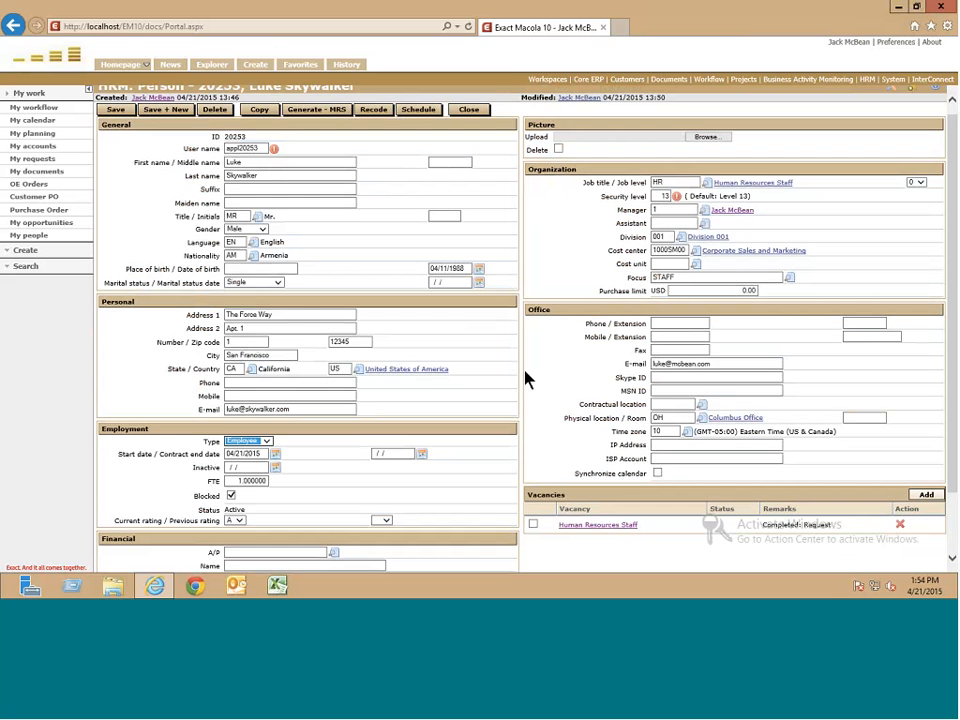
{"action": "scroll", "coordinate": [525, 371], "scroll_direction": "down", "scroll_amount": 2}
{"action": "scroll", "coordinate": [454, 250], "scroll_direction": "up", "scroll_amount": 2}
{"action": "scroll", "coordinate": [585, 472], "scroll_direction": "down", "scroll_amount": 2}
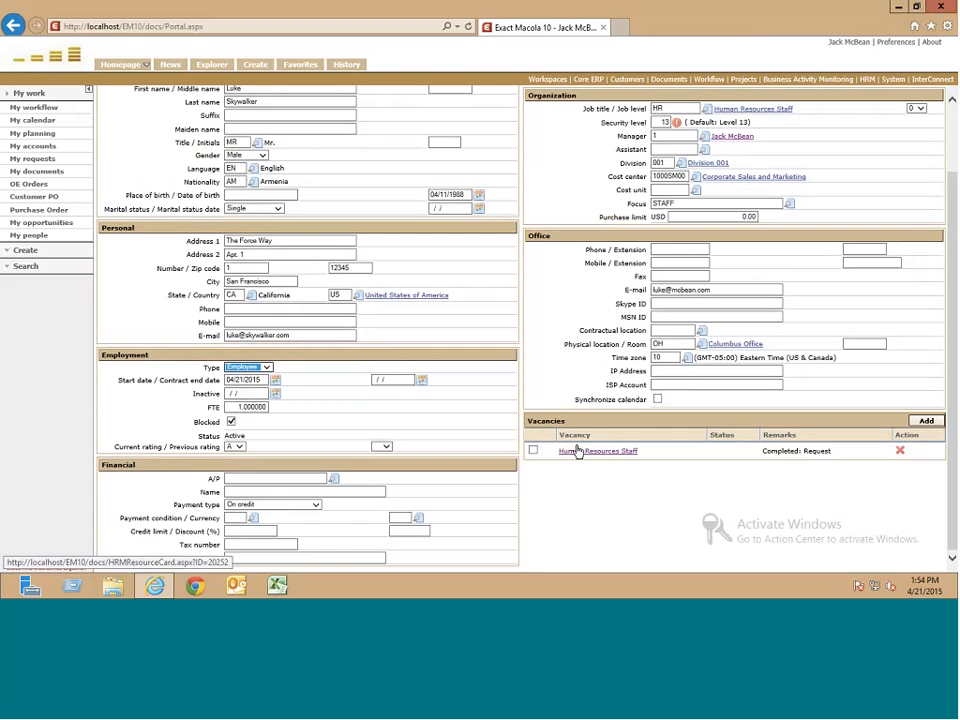
- Mark the Human Resources Staff vacancy for data synchronization and confirm it
{"action": "left_click", "coordinate": [576, 452]}
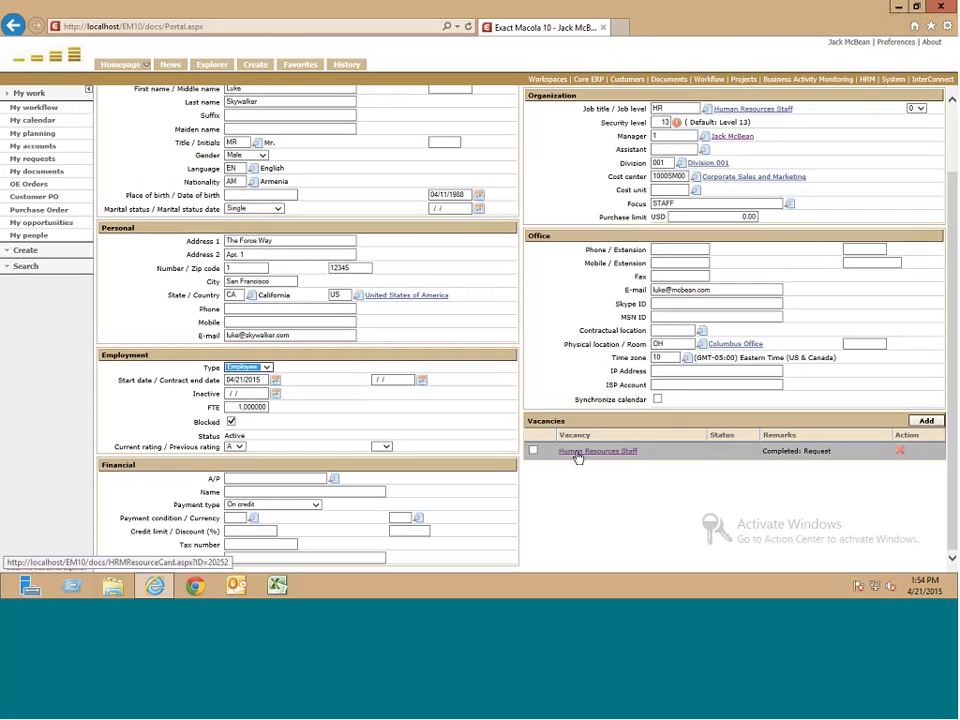
{"action": "left_click", "coordinate": [536, 452]}
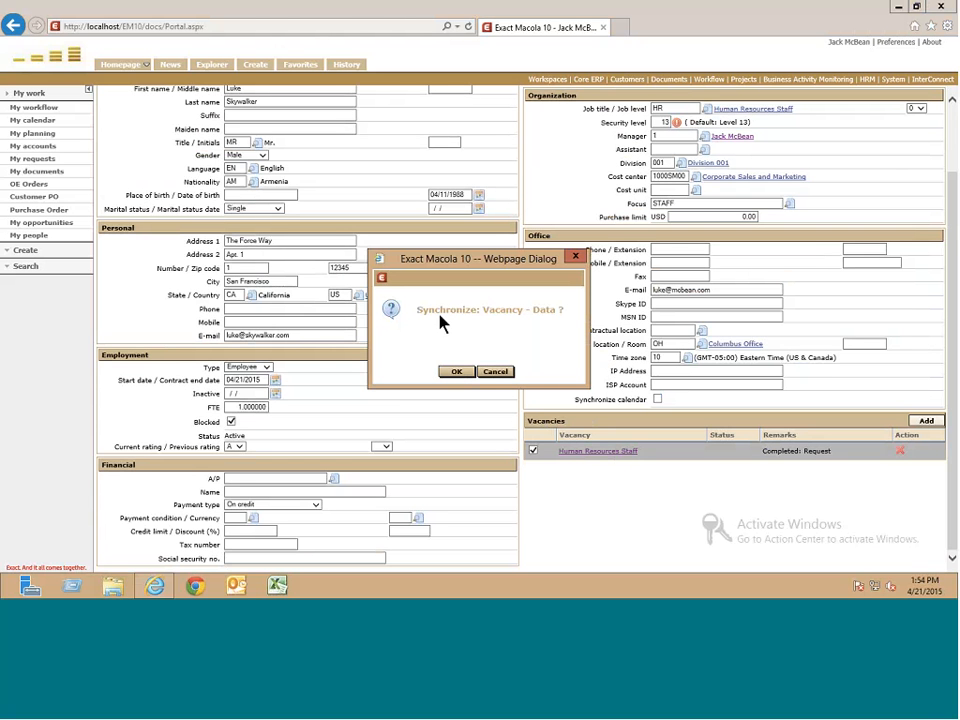
{"action": "left_click", "coordinate": [457, 374]}
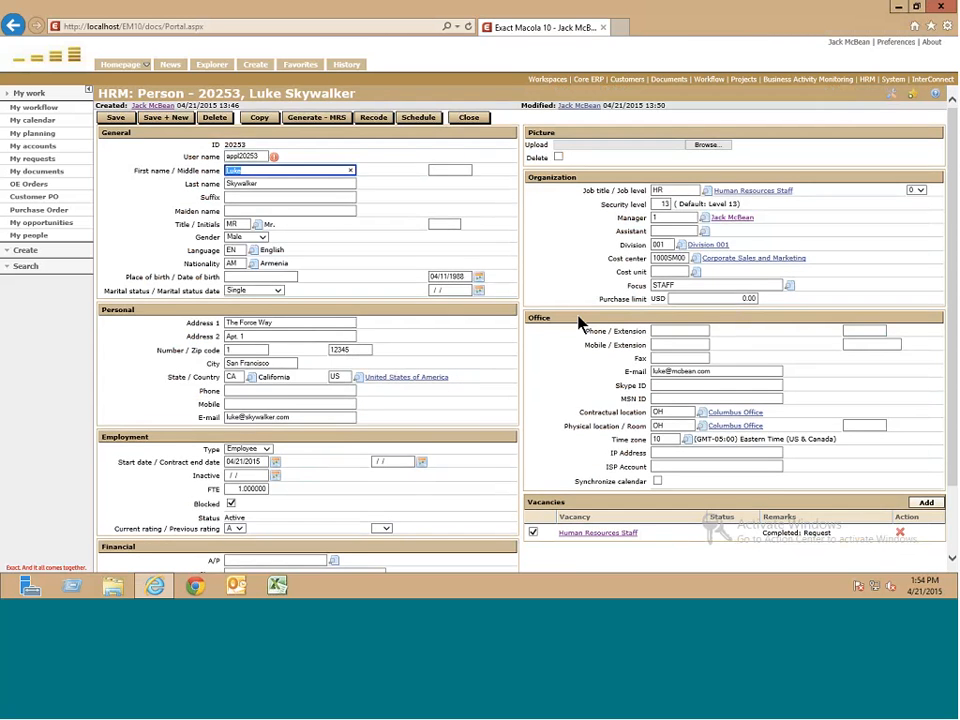
- Replace the User name value with the employee's new login user name
{"action": "scroll", "coordinate": [580, 319], "scroll_direction": "down", "scroll_amount": 2}
{"action": "scroll", "coordinate": [580, 319], "scroll_direction": "up", "scroll_amount": 2}
{"action": "left_click", "coordinate": [239, 158]}
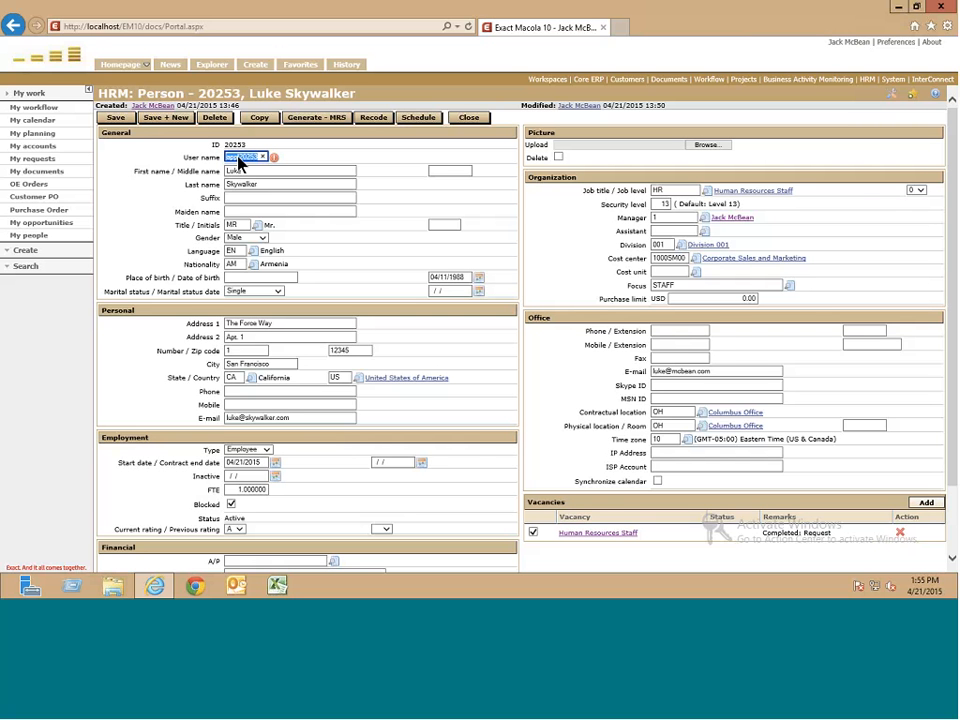
{"action": "left_click", "coordinate": [262, 157]}
{"action": "type", "text": "lukeskywalker"}
- Save person 20253 and accept the Windows authentication user name change
{"action": "left_click", "coordinate": [116, 119]}
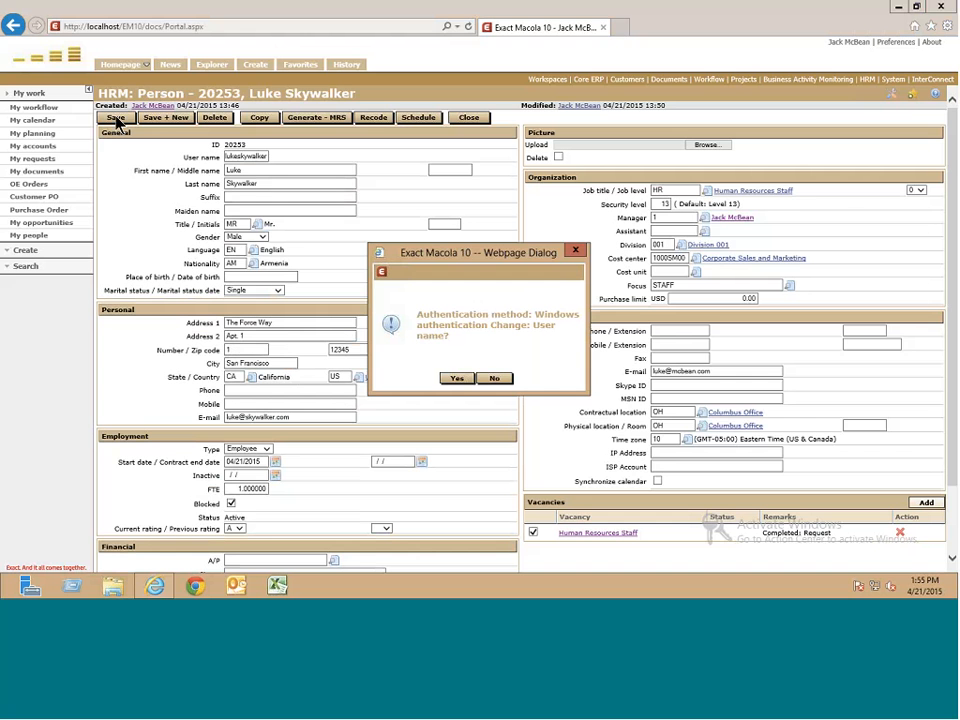
{"action": "left_click", "coordinate": [456, 378]}
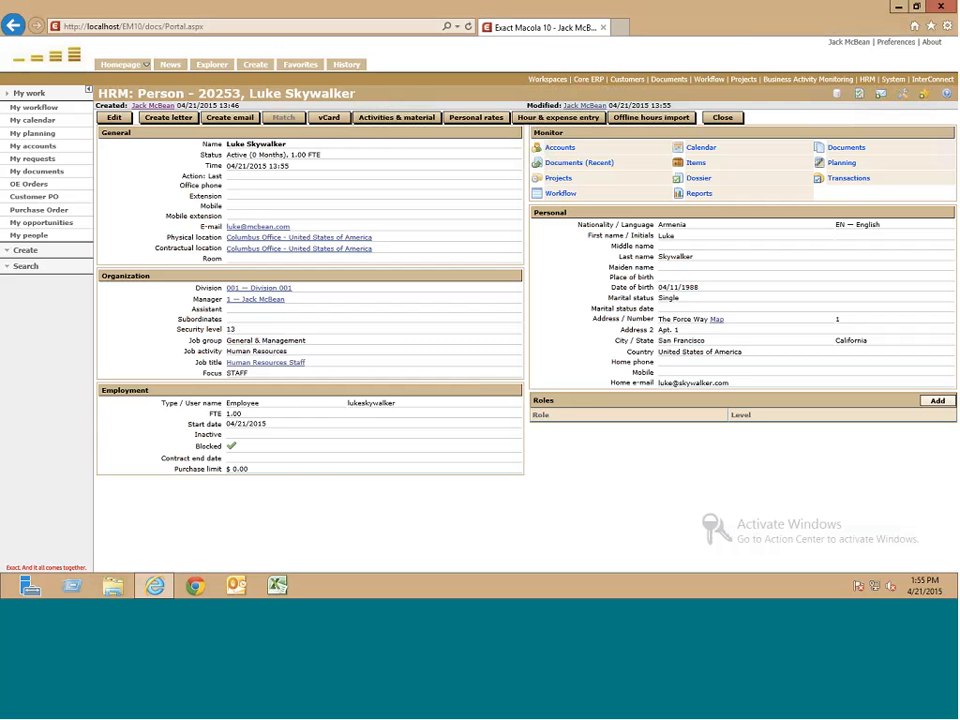
{"action": "double_click", "coordinate": [242, 424]}
- Open the logged-in manager's own HRM person card, then go to the Workflow list
{"action": "left_click", "coordinate": [298, 403]}
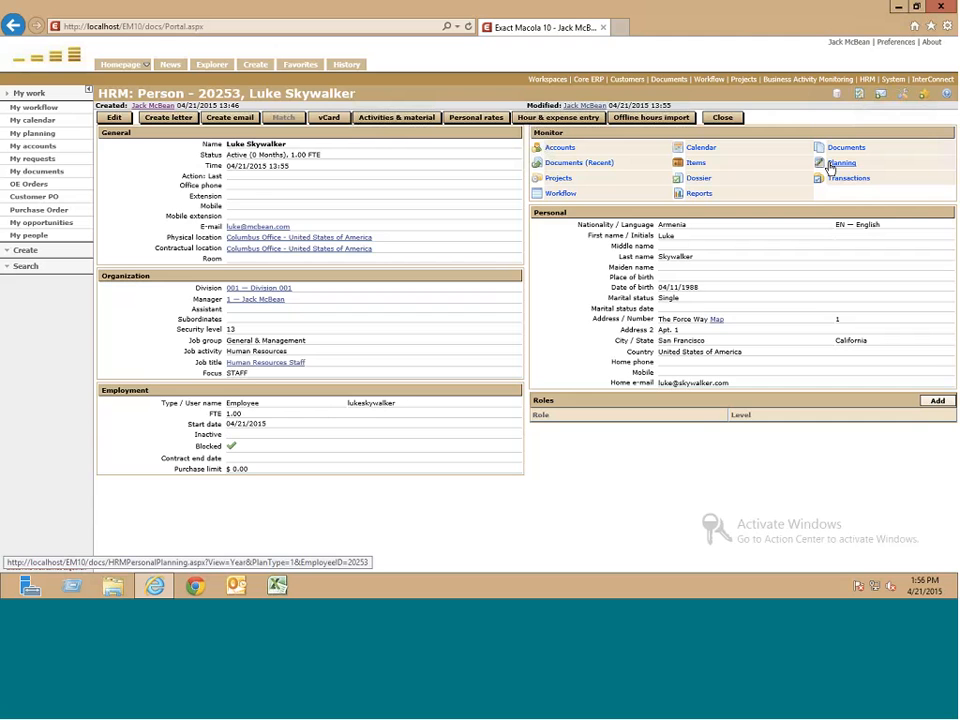
{"action": "left_click", "coordinate": [852, 44]}
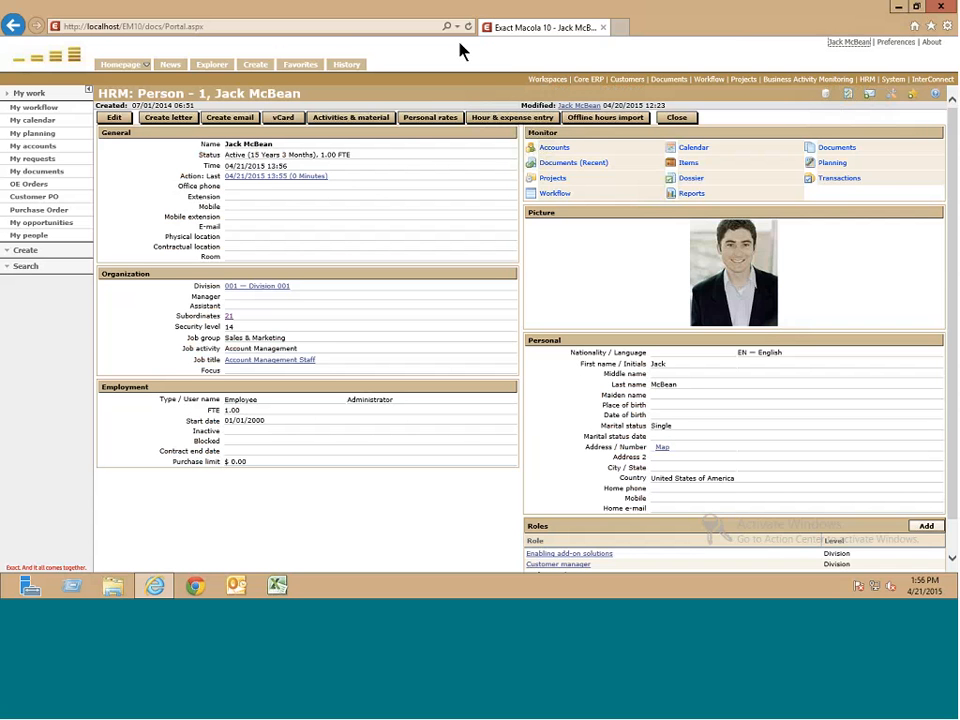
{"action": "left_click", "coordinate": [57, 110]}
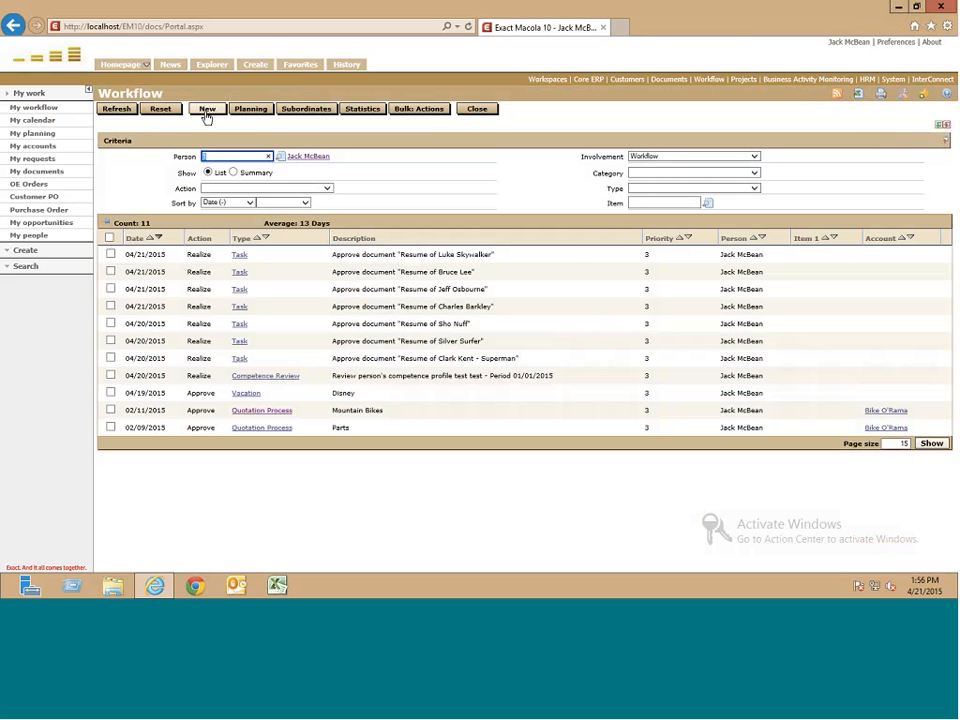
- Bring up the Request: New page listing recent and all request types
{"action": "left_click", "coordinate": [206, 110]}
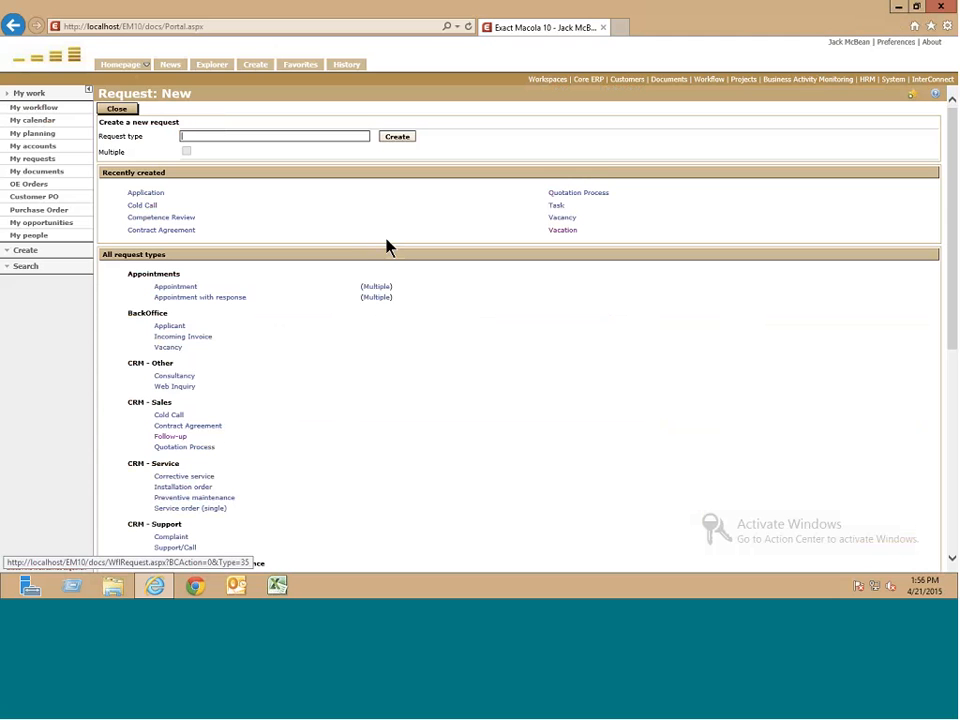
{"action": "scroll", "coordinate": [516, 292], "scroll_direction": "down", "scroll_amount": 1}
{"action": "scroll", "coordinate": [516, 292], "scroll_direction": "up", "scroll_amount": 1}
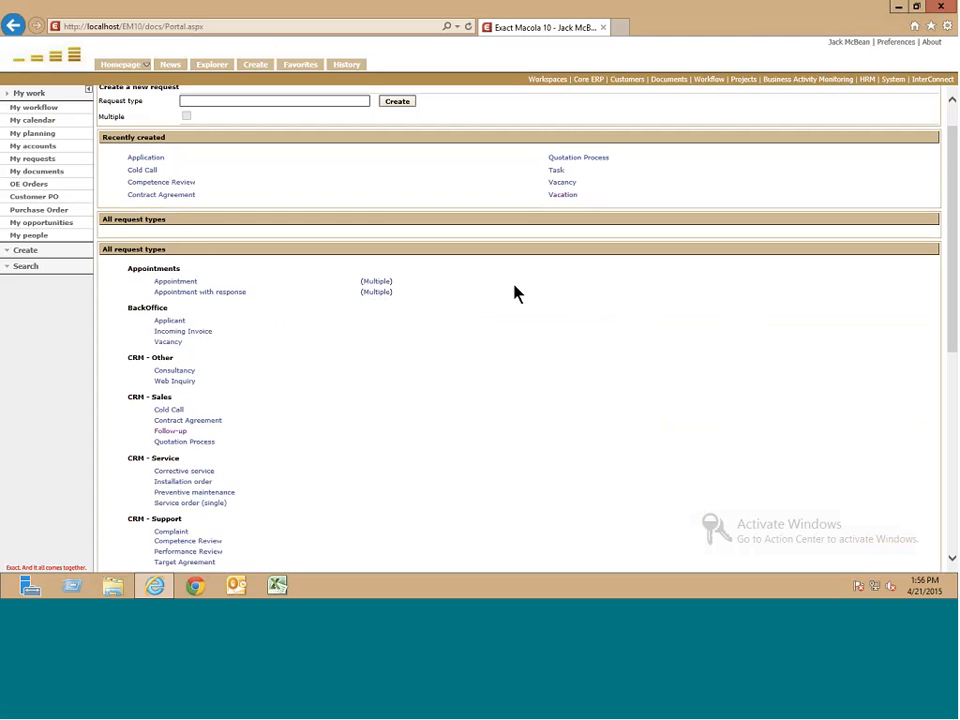
- Start a Vacation request and set its description to 'Evolve 2015'
{"action": "left_click", "coordinate": [561, 226]}
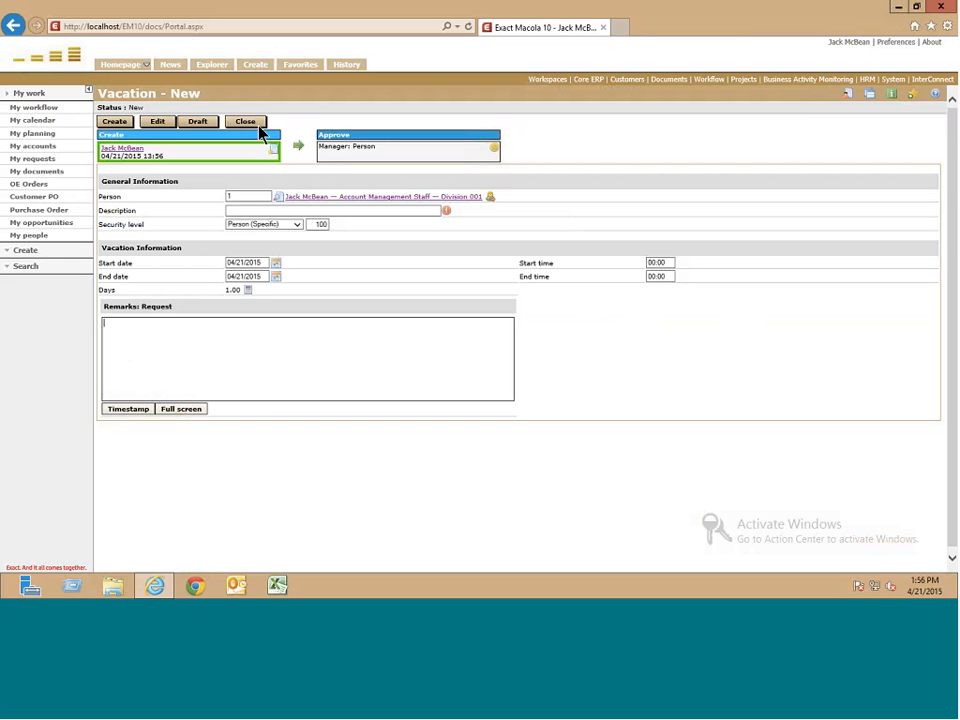
{"action": "left_click", "coordinate": [290, 212]}
{"action": "type", "text": "Family vacatio"}
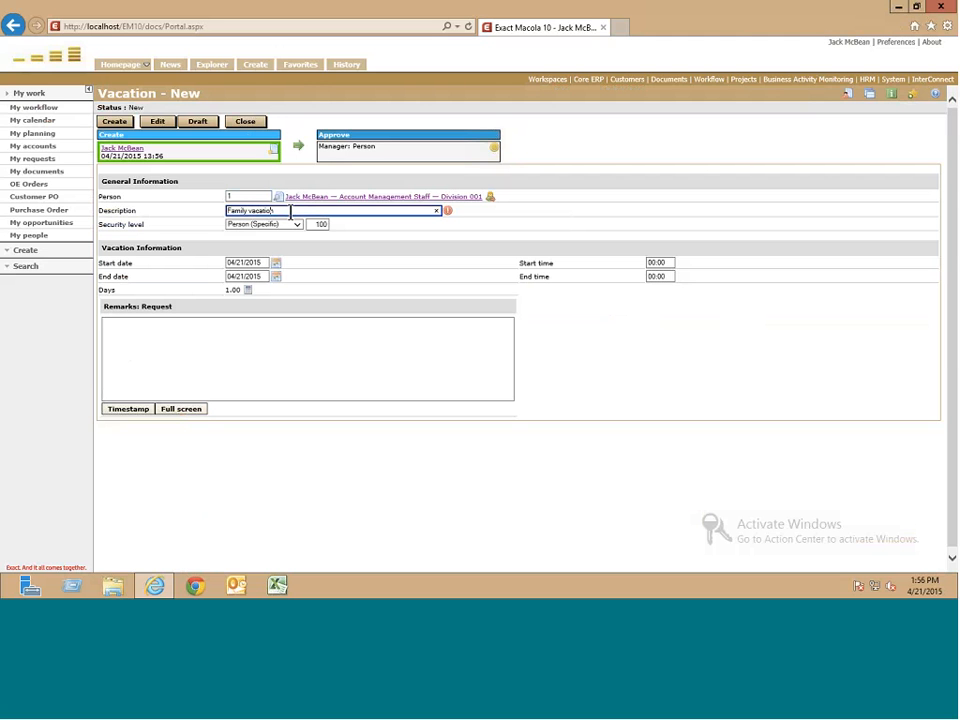
{"action": "type", "text": "n"}
{"action": "double_click", "coordinate": [270, 211]}
{"action": "key", "text": "ctrl+a"}
{"action": "type", "text": "B"}
{"action": "type", "text": "volve 2015"}
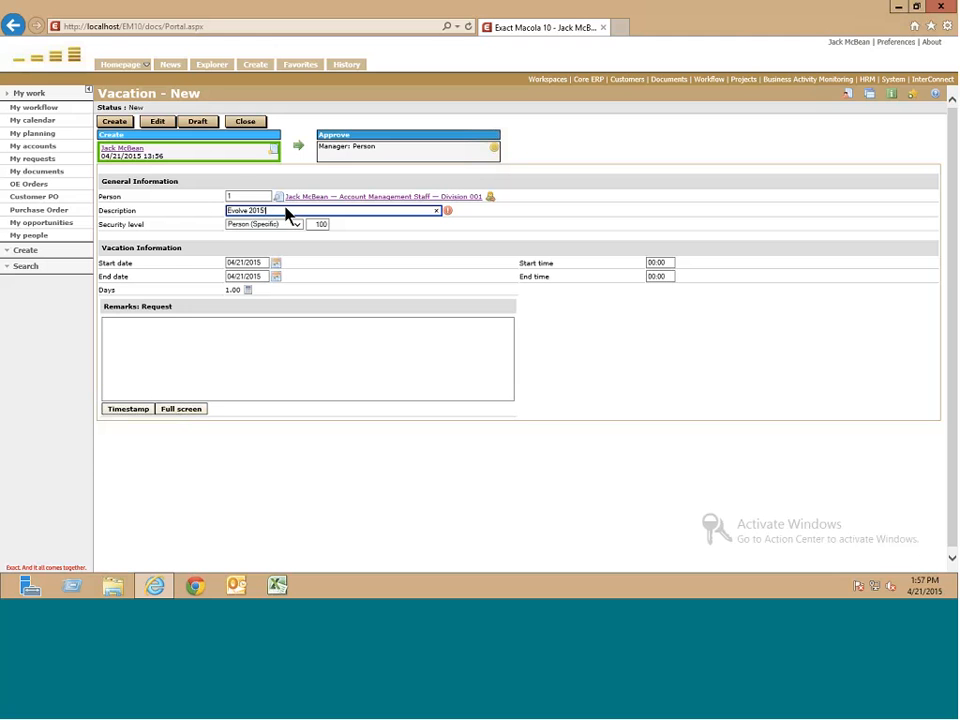
- Set the vacation to run from 05/11/2015 to 05/13/2015
{"action": "left_click", "coordinate": [278, 268]}
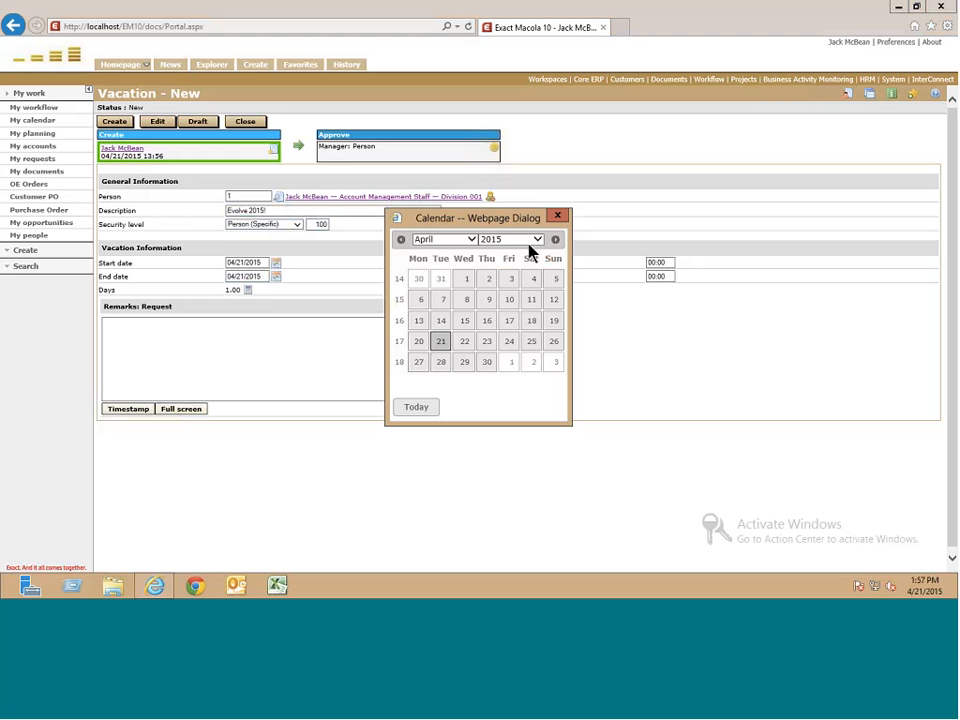
{"action": "left_click", "coordinate": [551, 242]}
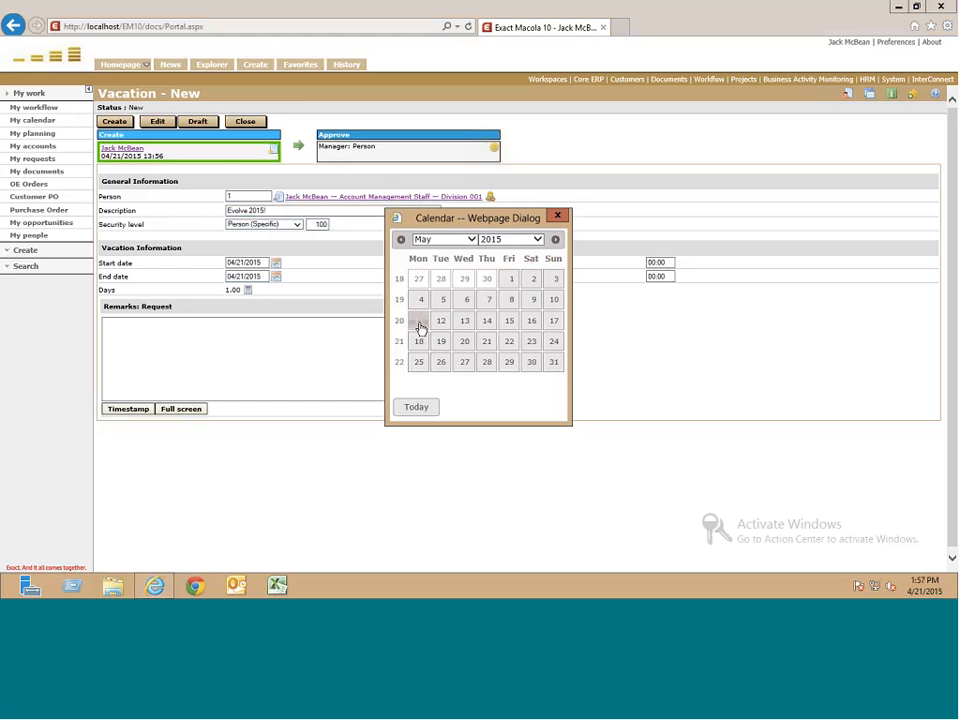
{"action": "left_click", "coordinate": [420, 325]}
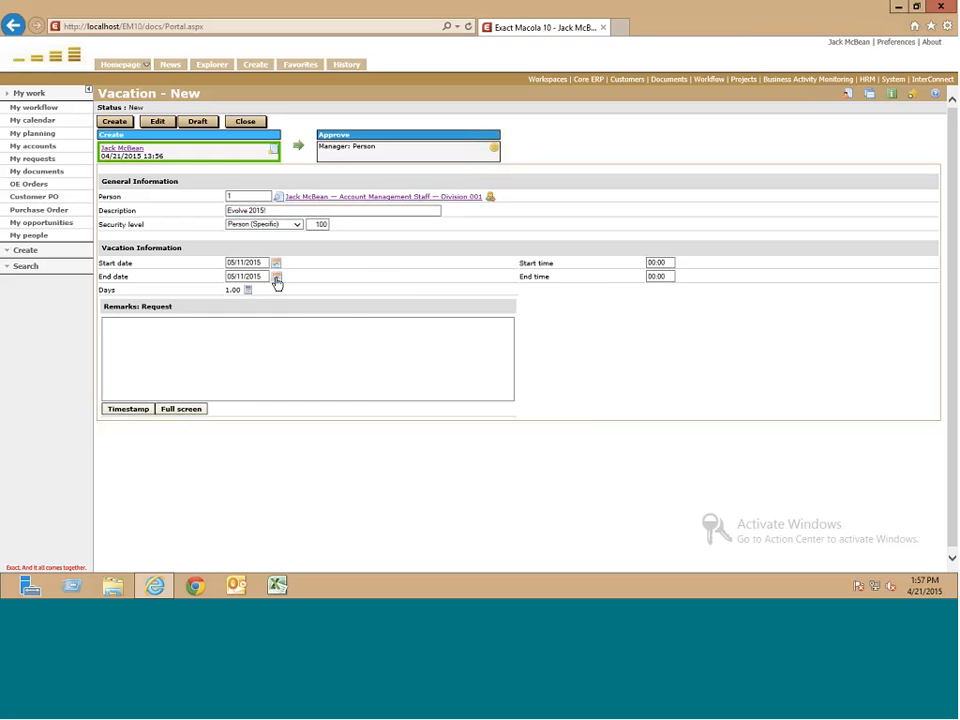
{"action": "left_click", "coordinate": [276, 277]}
{"action": "left_click", "coordinate": [464, 322]}
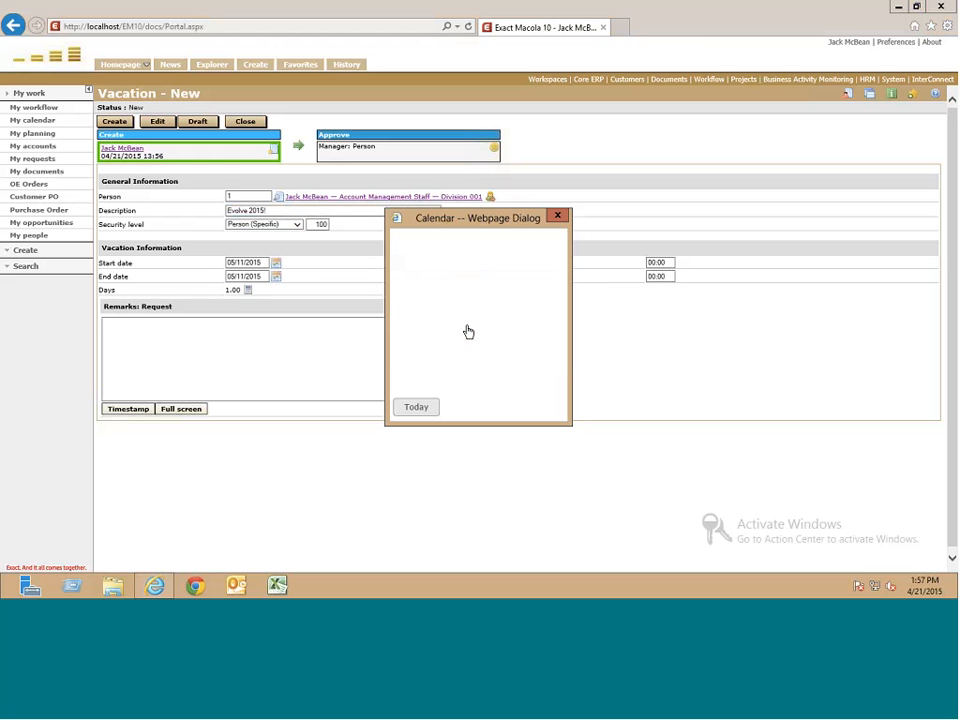
{"action": "left_click", "coordinate": [654, 262]}
- Add a timestamped remark about the Evolve 2015 trip to Boca Raton and submit
{"action": "left_click", "coordinate": [232, 359]}
{"action": "left_click", "coordinate": [130, 410]}
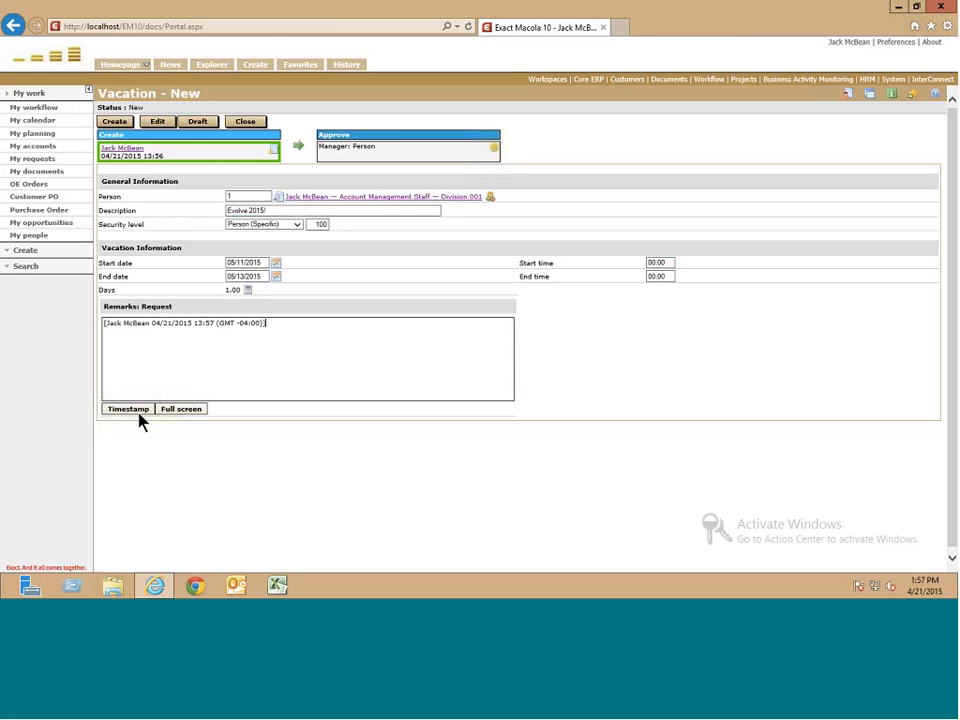
{"action": "type", "text": "Planning trip to Evolve 2015 in Boca Raton."}
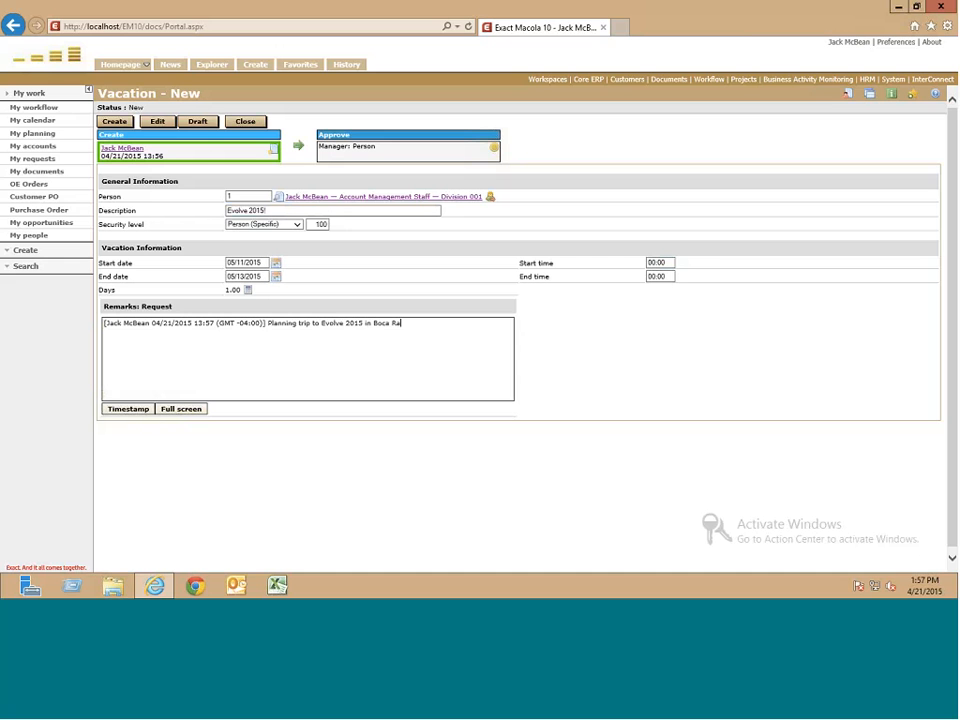
{"action": "left_click", "coordinate": [116, 126]}
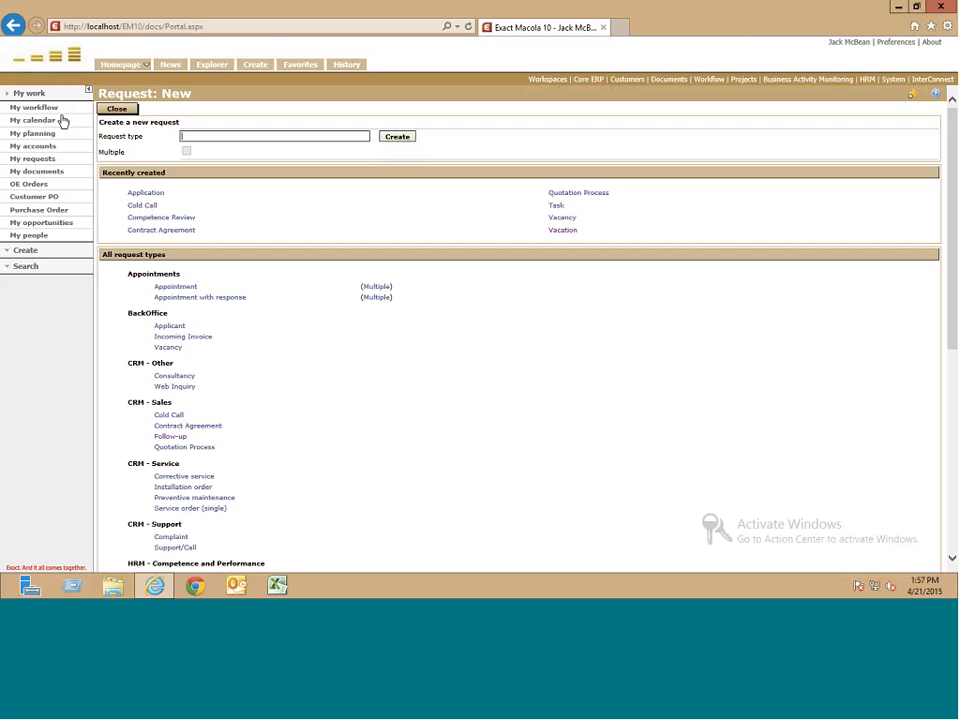
- Approve the Evolve 2015 vacation request from My workflow, then open My planning
{"action": "left_click", "coordinate": [51, 110]}
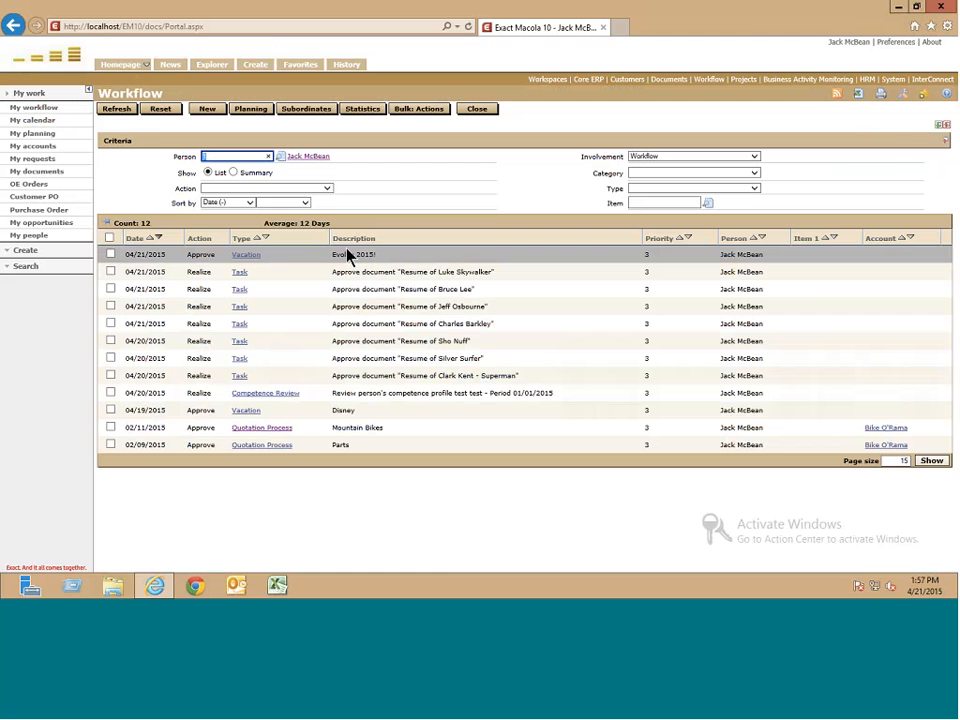
{"action": "left_click", "coordinate": [247, 255]}
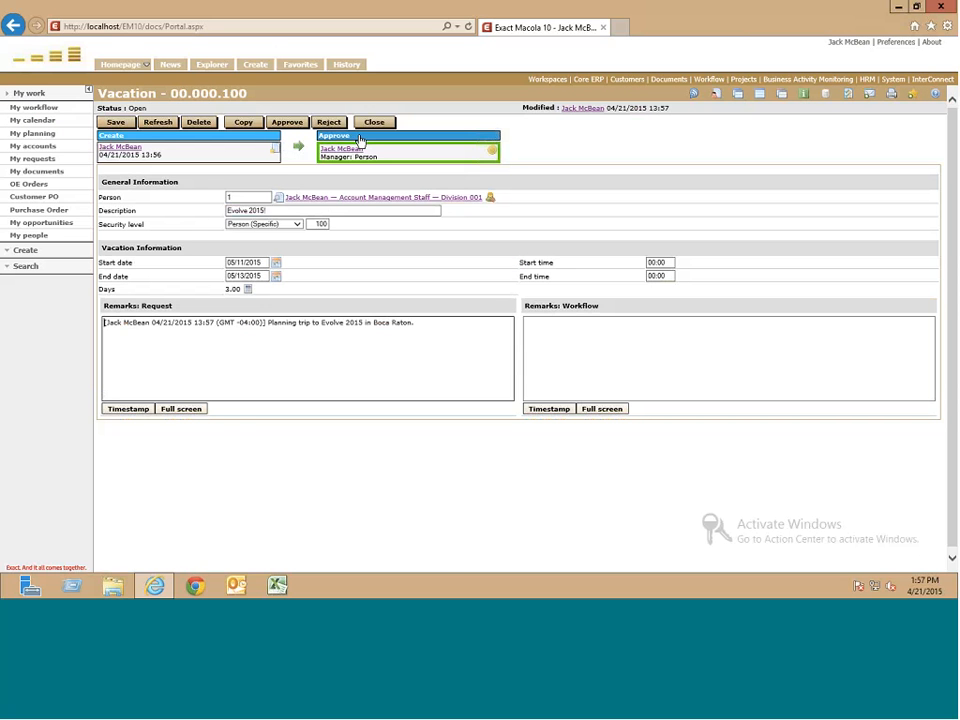
{"action": "left_click", "coordinate": [287, 122]}
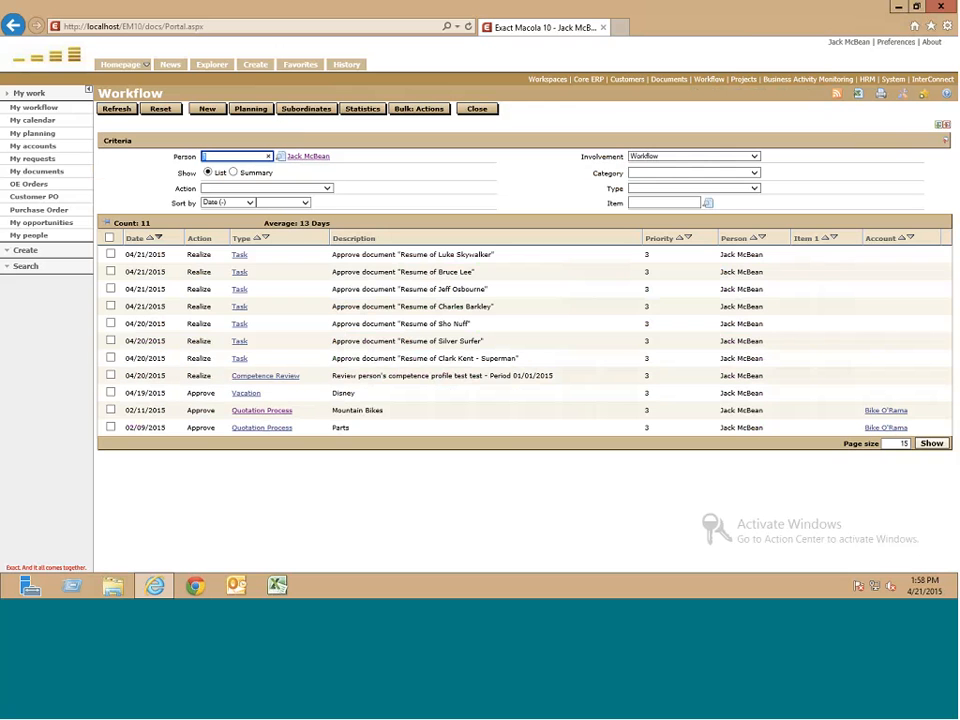
{"action": "left_click", "coordinate": [39, 134]}
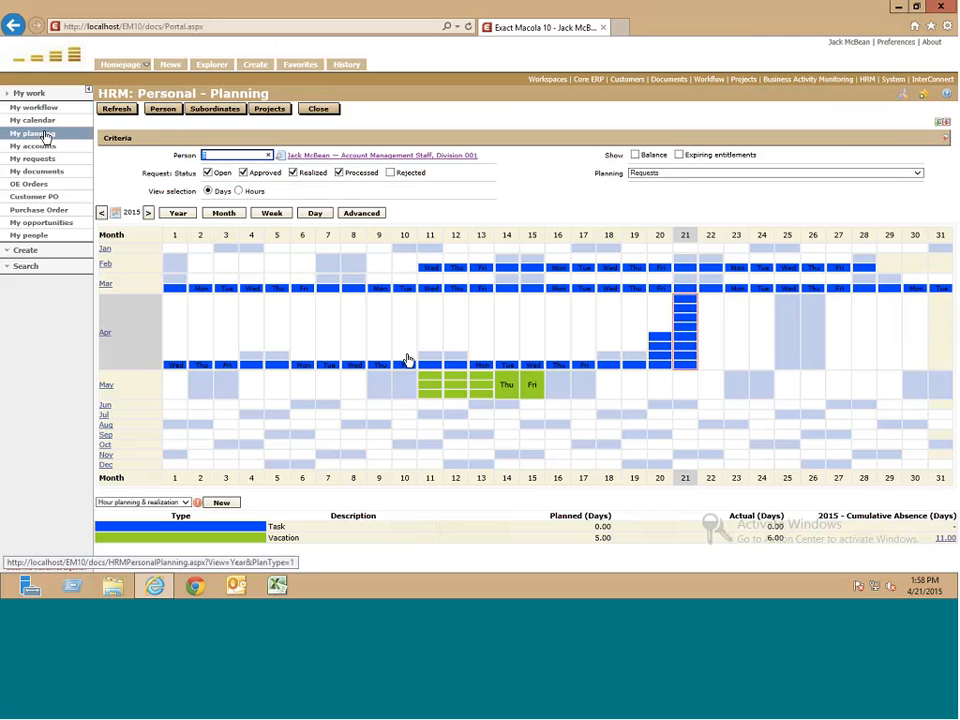
- Review the May 11–15 vacation block, totalling 5.00 planned days, in the 2015 calendar
{"action": "mouse_move", "coordinate": [503, 397]}
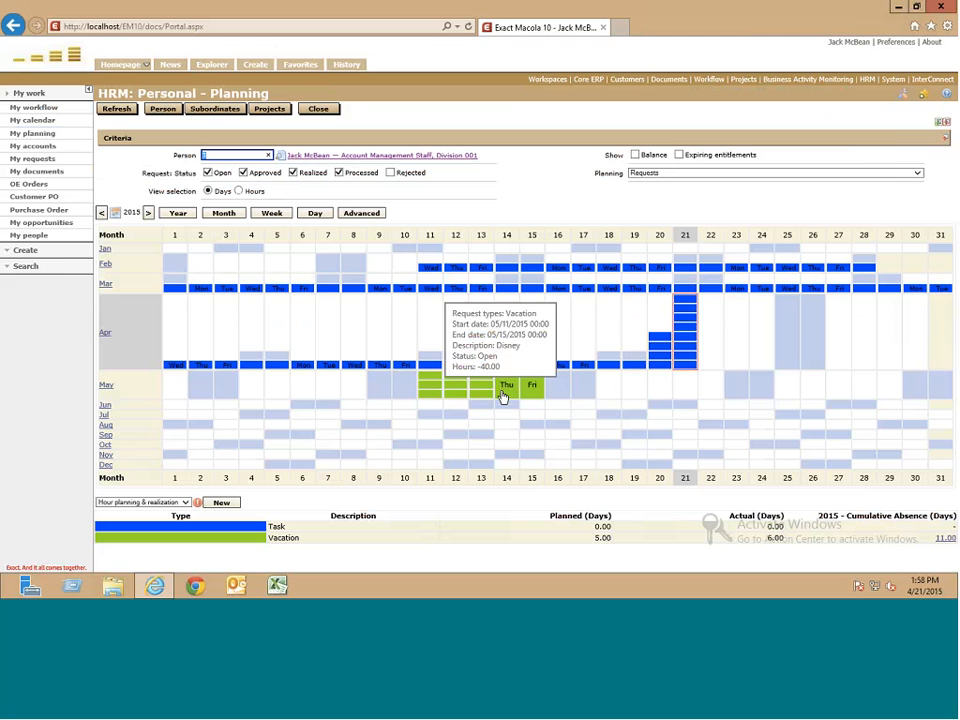
- Search People for the new employee, correcting the misspelled surname, and open person record 20253
{"action": "left_click", "coordinate": [28, 265]}
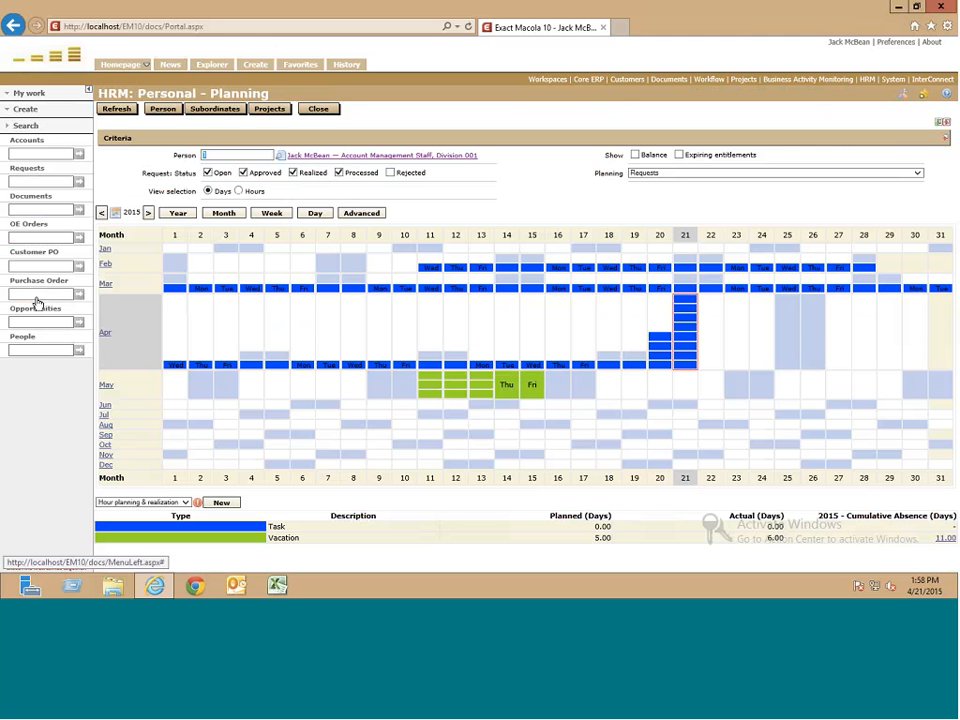
{"action": "left_click", "coordinate": [38, 350]}
{"action": "type", "text": "luke walker"}
{"action": "key", "text": "Return"}
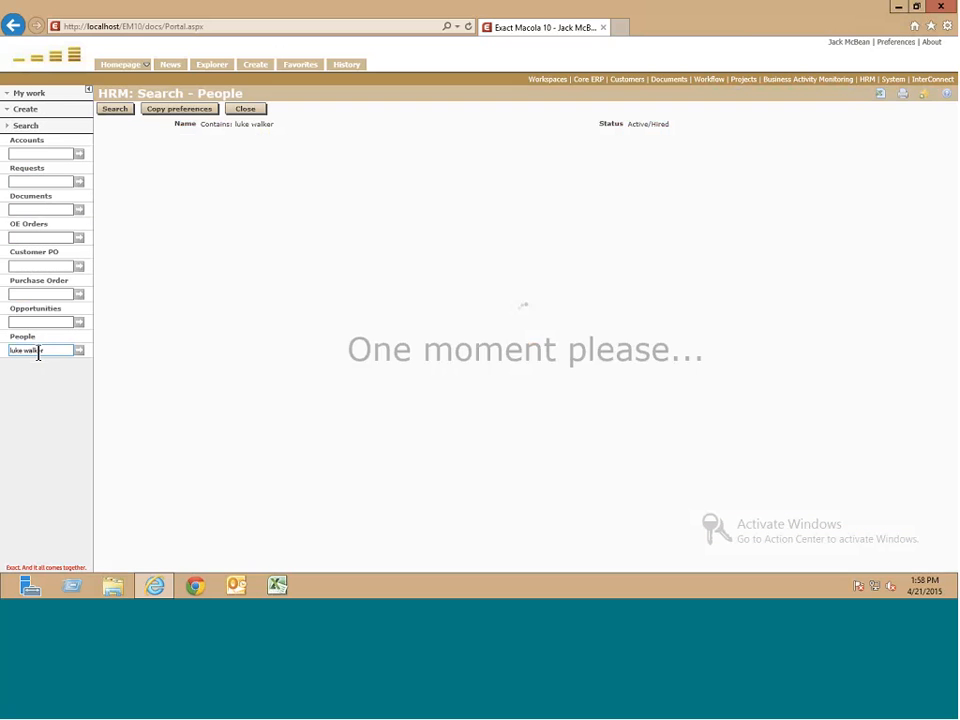
{"action": "double_click", "coordinate": [38, 350]}
{"action": "type", "text": "ske"}
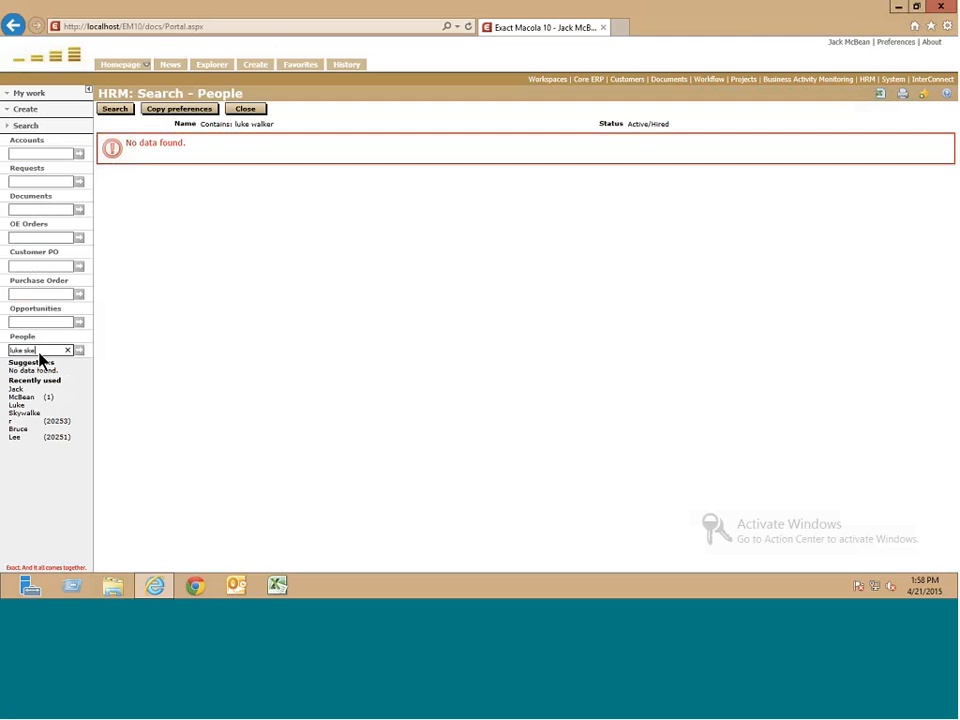
{"action": "key", "text": "BackSpace"}
{"action": "type", "text": "y"}
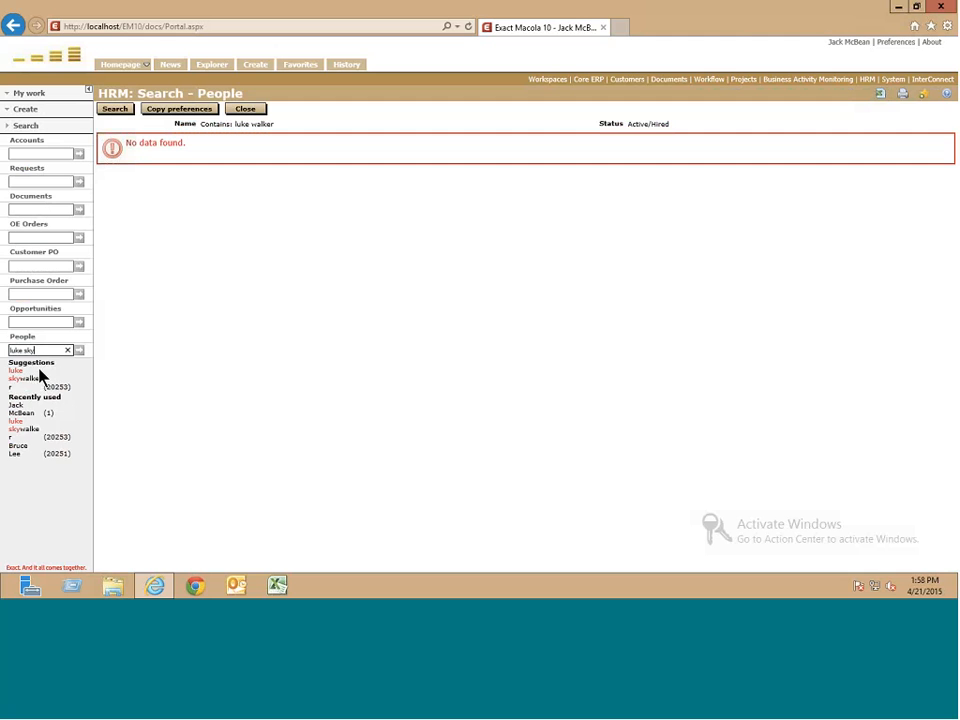
{"action": "left_click", "coordinate": [40, 378]}
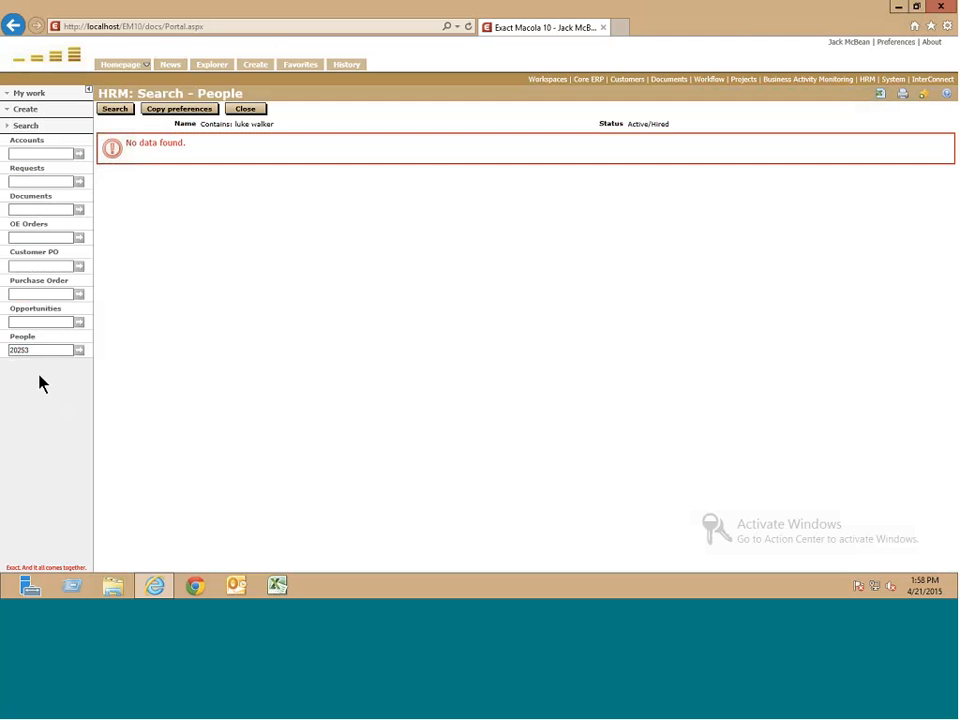
{"action": "key", "text": "Return"}
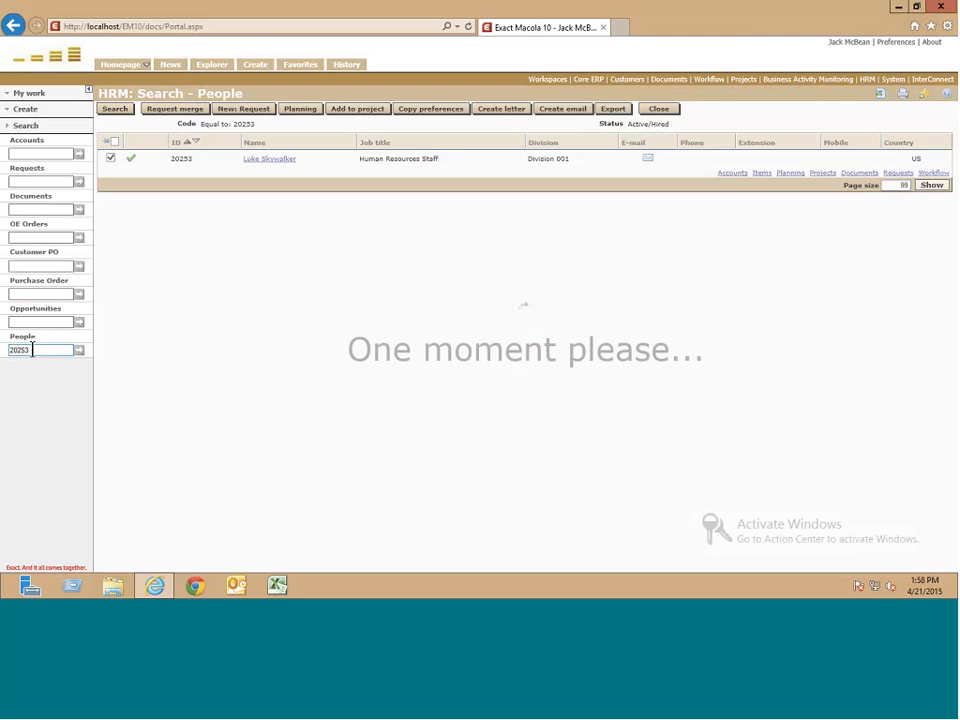
{"action": "left_click", "coordinate": [269, 162]}
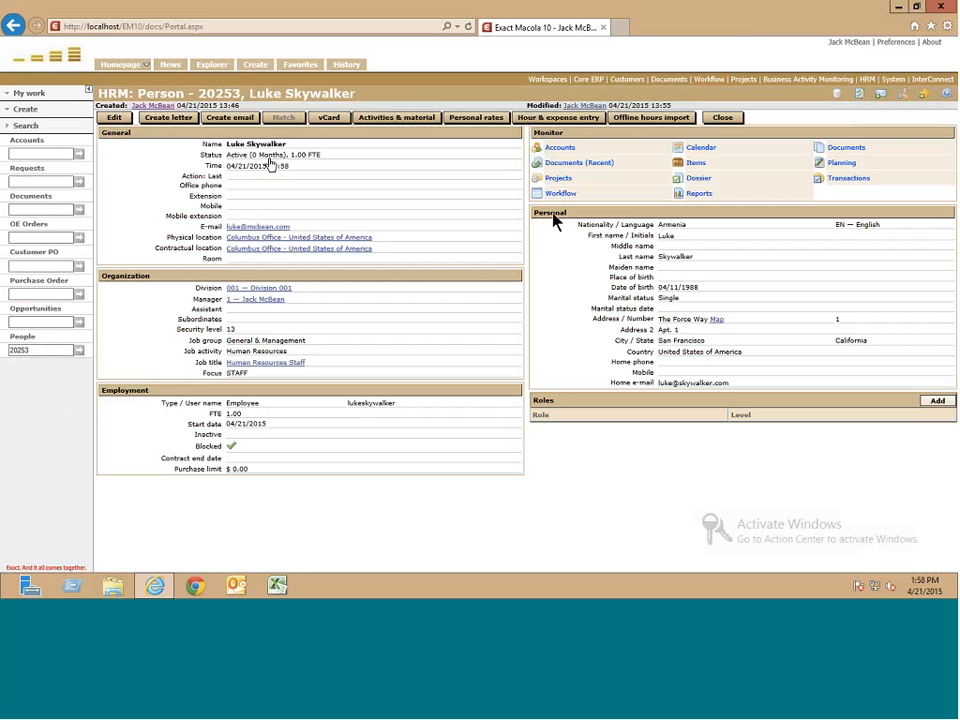
{"action": "left_click", "coordinate": [559, 192]}
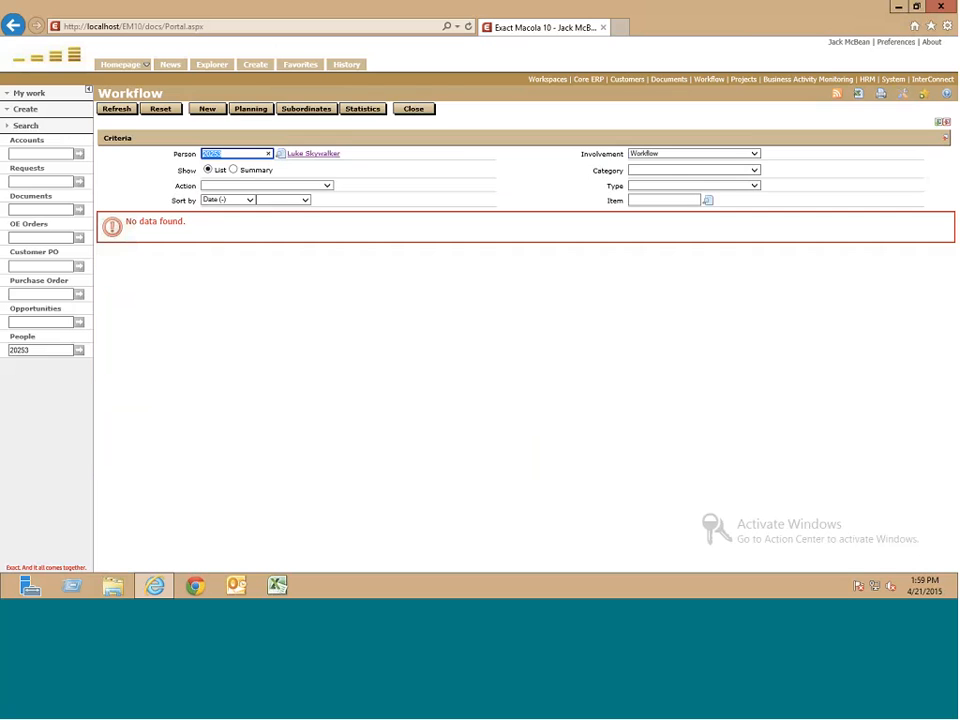
{"action": "left_click", "coordinate": [13, 25]}
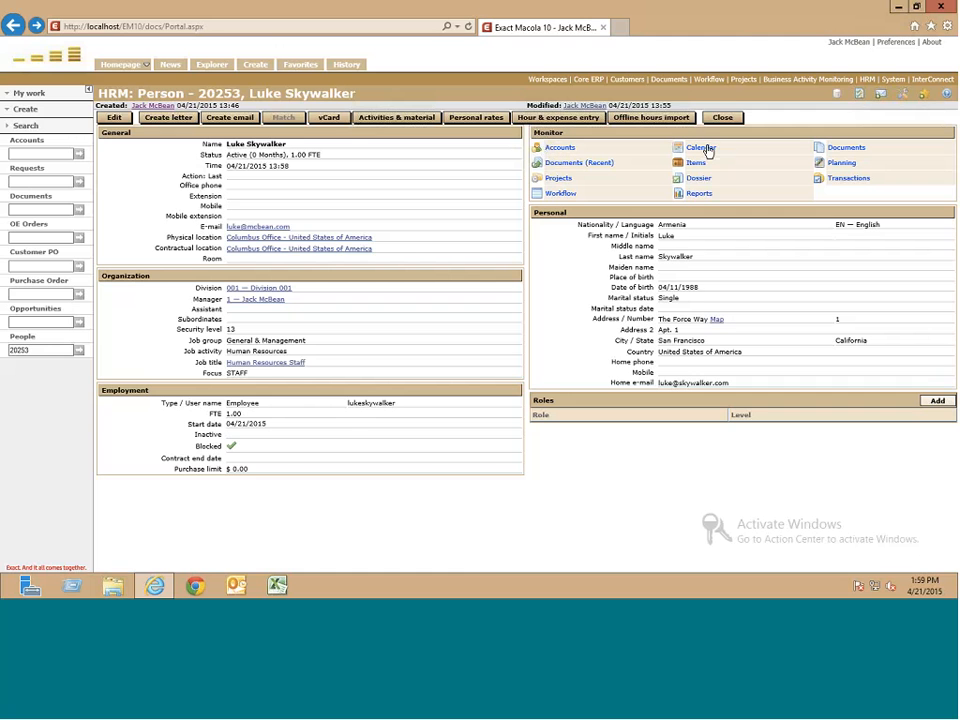
{"action": "left_click", "coordinate": [815, 149]}
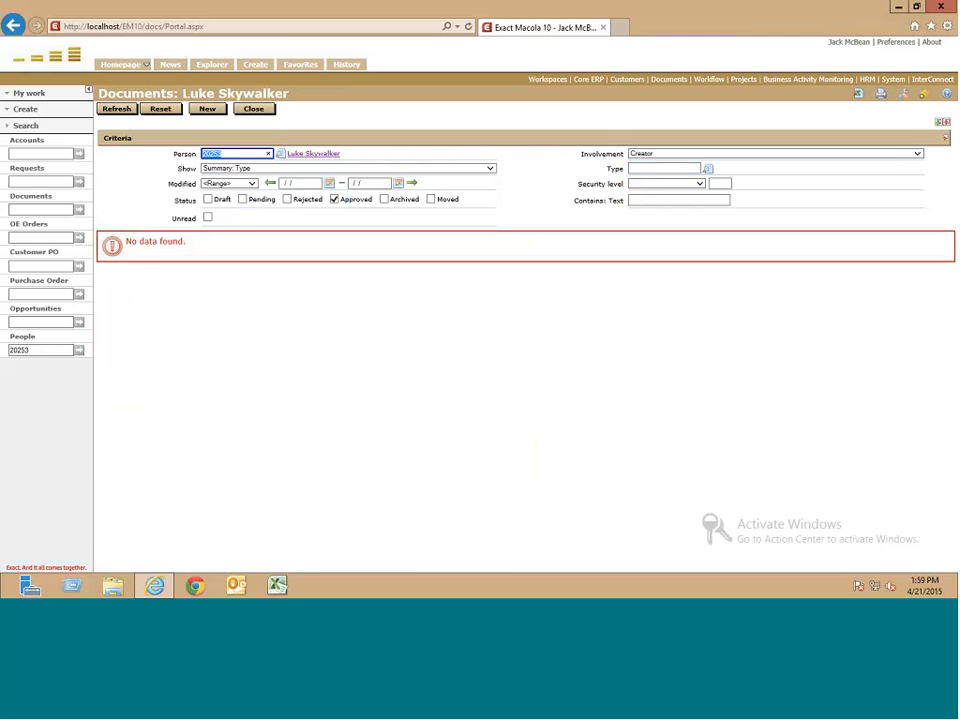
{"action": "left_click", "coordinate": [13, 26]}
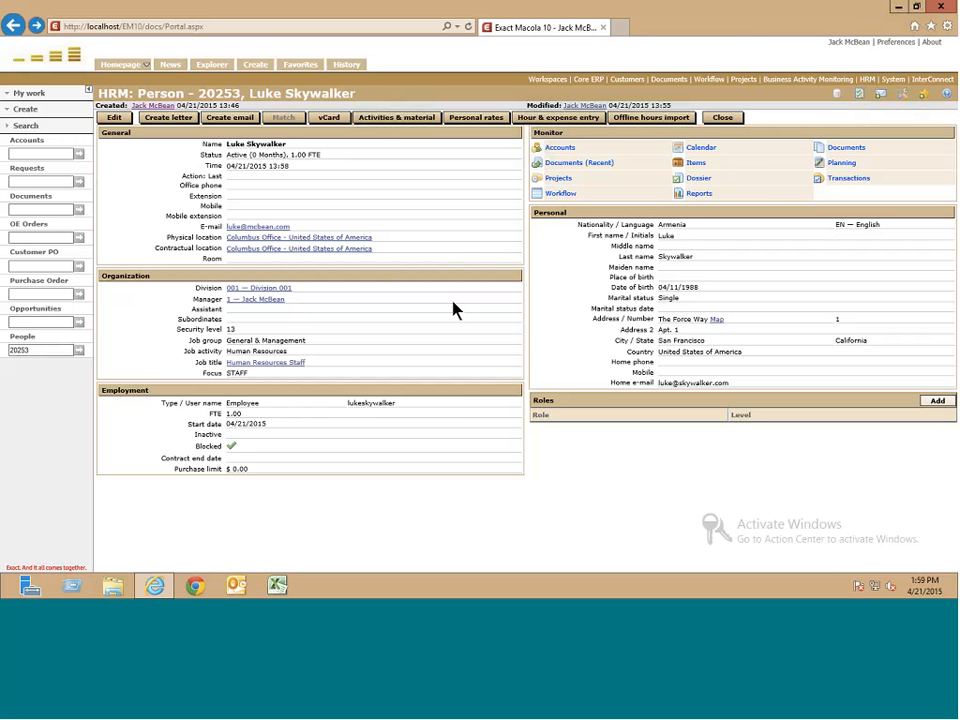
- Close the person record and People search results, then load the HRM section
{"action": "left_click", "coordinate": [737, 122]}
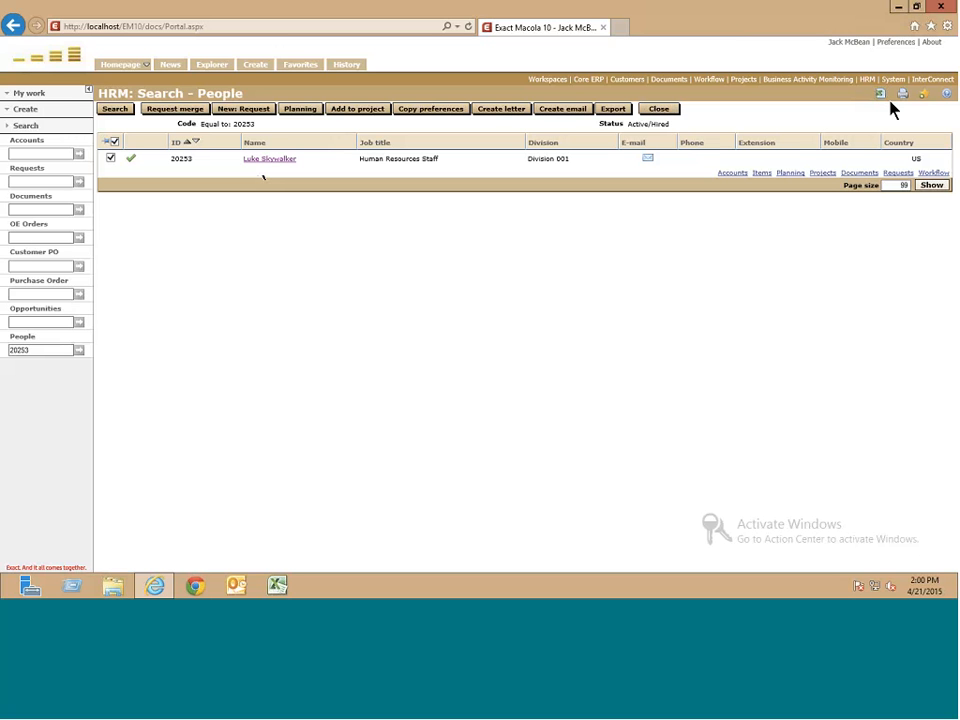
{"action": "left_click", "coordinate": [661, 110]}
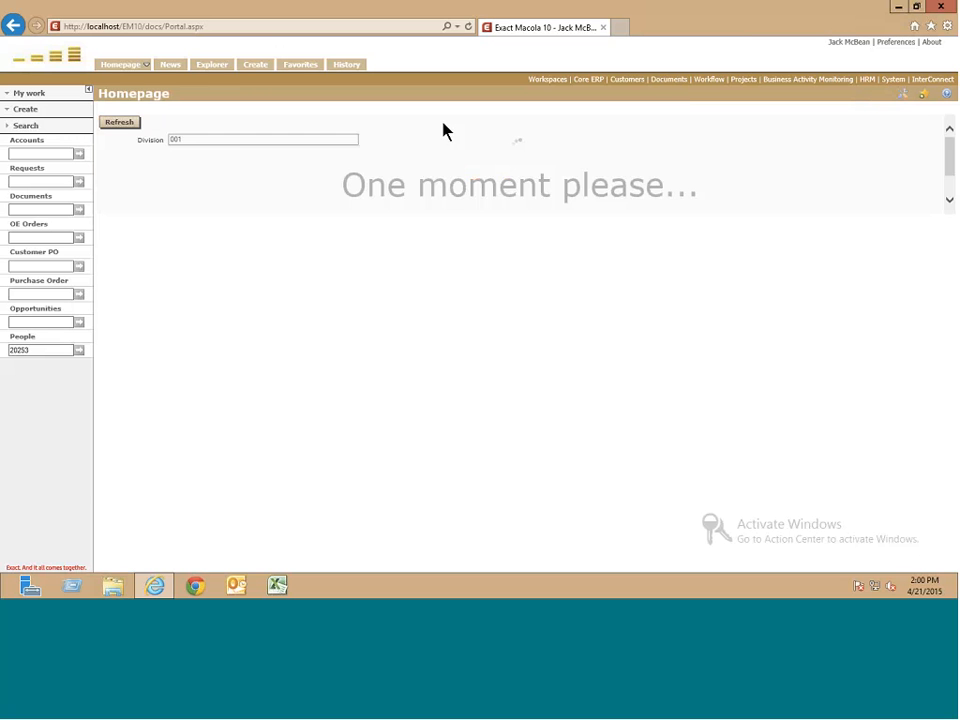
{"action": "left_click", "coordinate": [867, 80]}
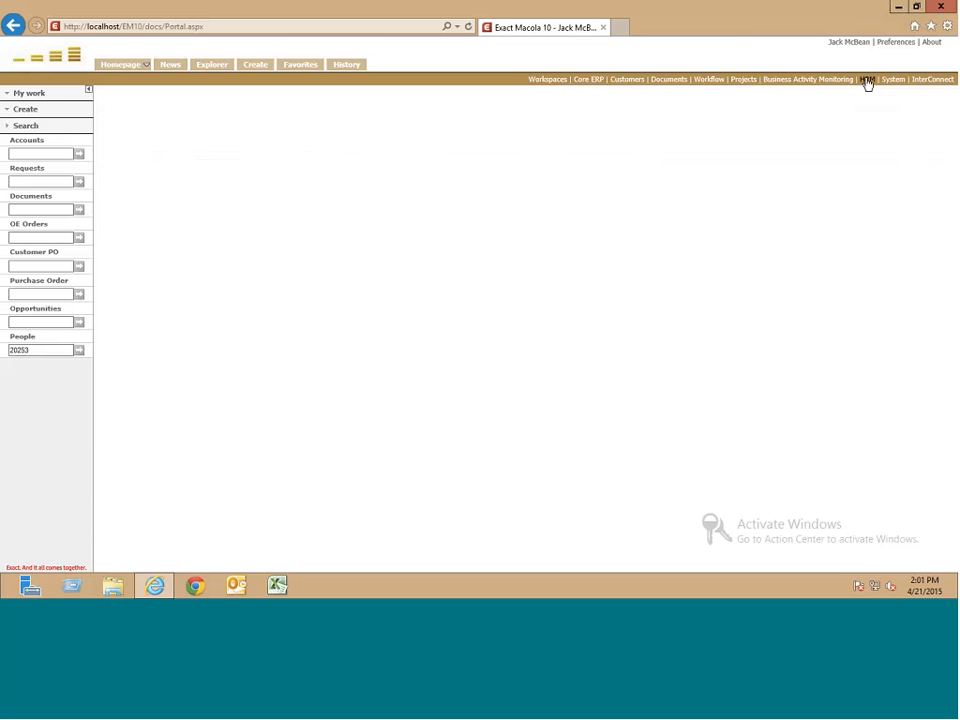
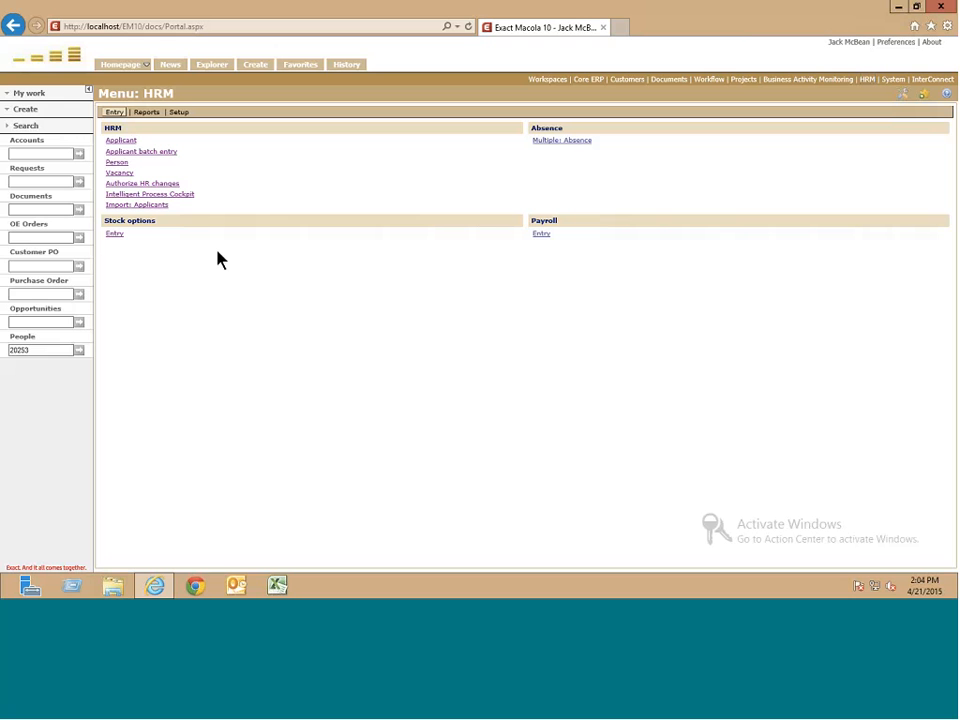
- Create a new HRM Entry vacancy and set its vacancy type to External
{"action": "left_click", "coordinate": [125, 176]}
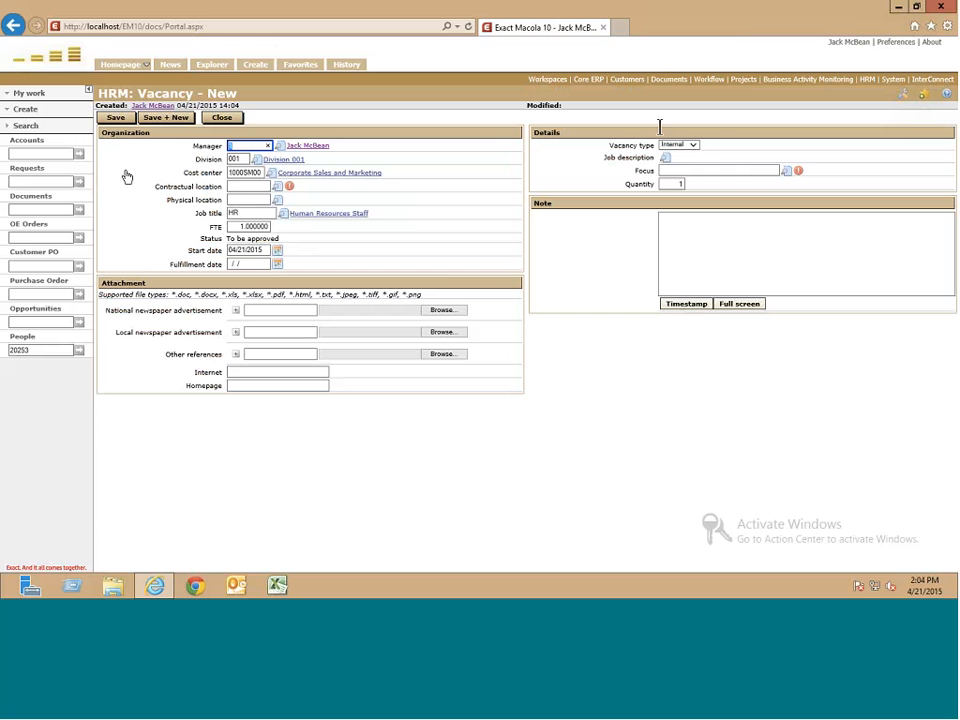
{"action": "left_click", "coordinate": [690, 145]}
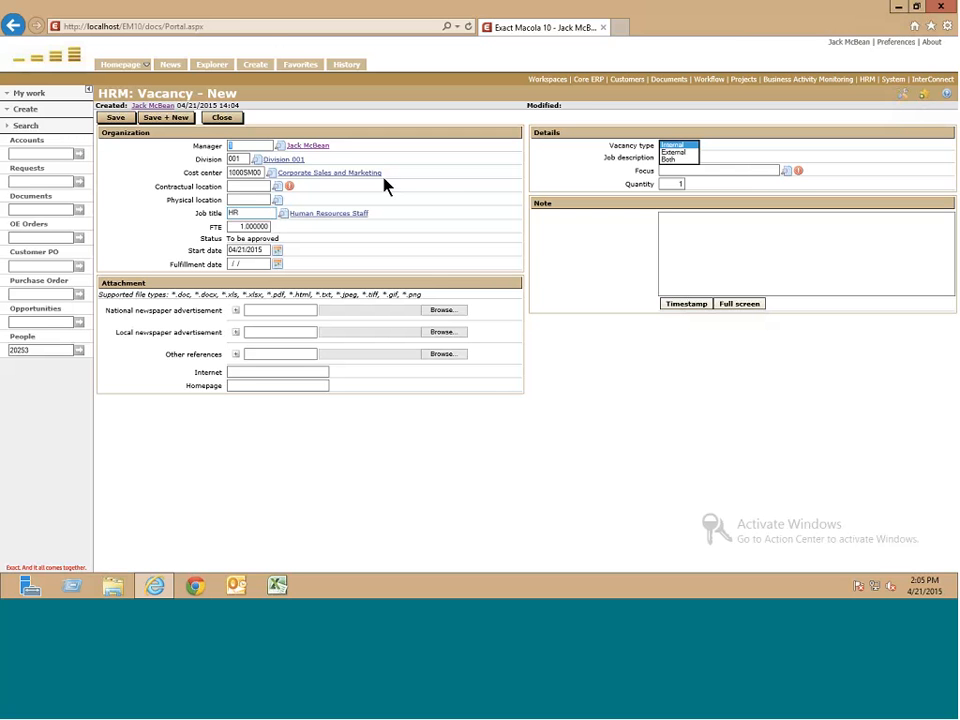
{"action": "left_click", "coordinate": [675, 152]}
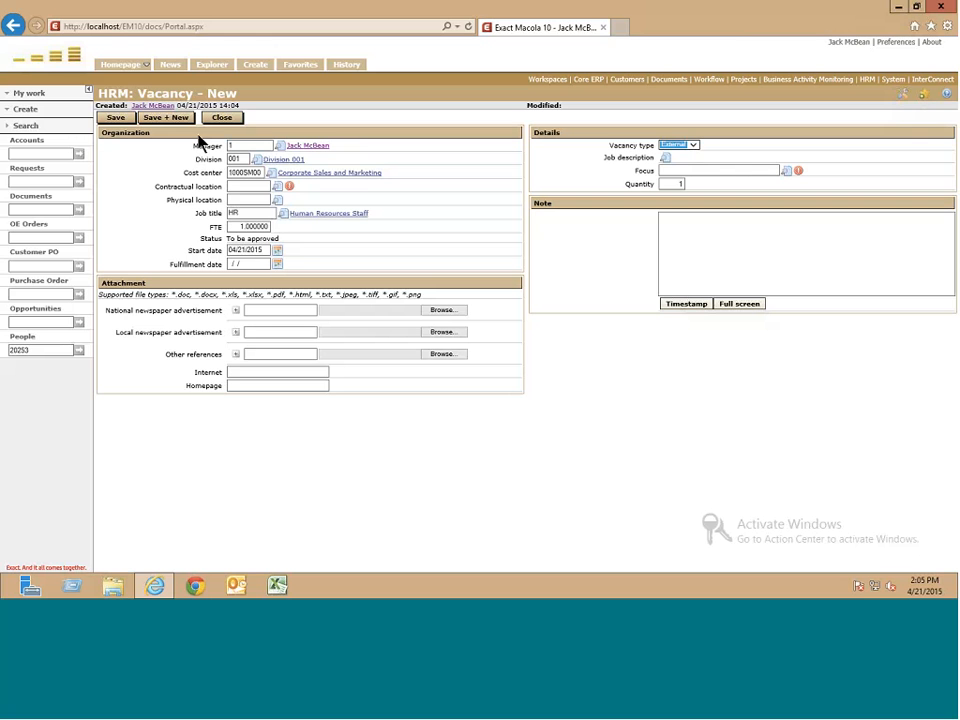
- Change the vacancy type back to Internal, reopening the dropdown to show its options
{"action": "left_click", "coordinate": [680, 146]}
{"action": "left_click", "coordinate": [689, 139]}
{"action": "left_click", "coordinate": [691, 145]}
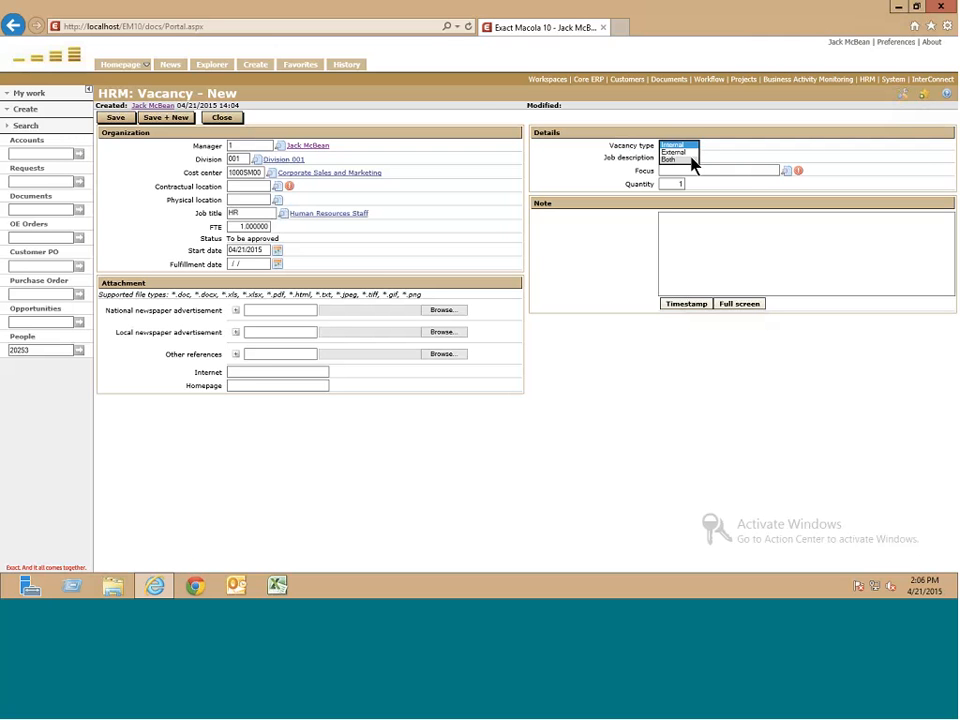
{"action": "left_click", "coordinate": [505, 116]}
{"action": "left_click", "coordinate": [660, 146]}
{"action": "left_click", "coordinate": [656, 146]}
{"action": "left_click", "coordinate": [595, 175]}
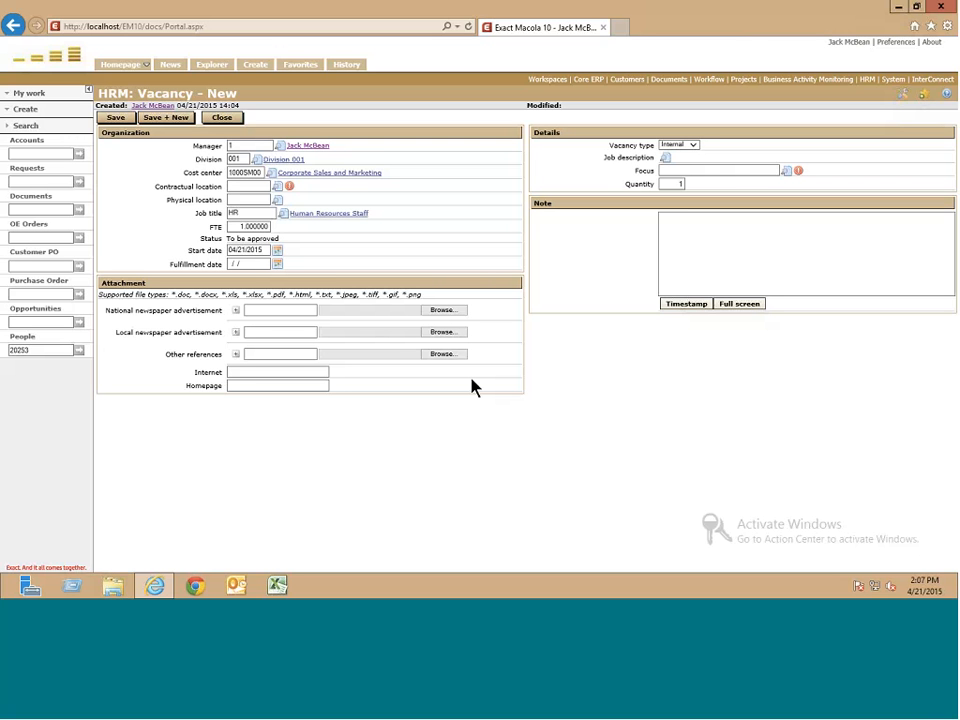
{"action": "left_click", "coordinate": [867, 88]}
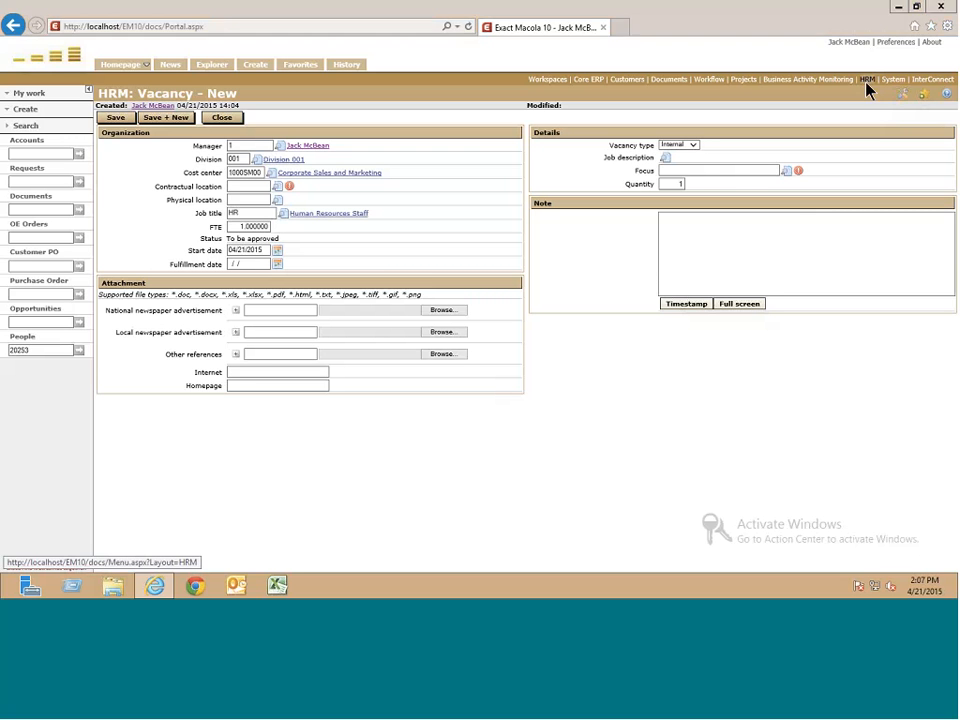
- Abandon the unsaved vacancy, run an empty Competences report search, then close it
{"action": "left_click", "coordinate": [478, 293]}
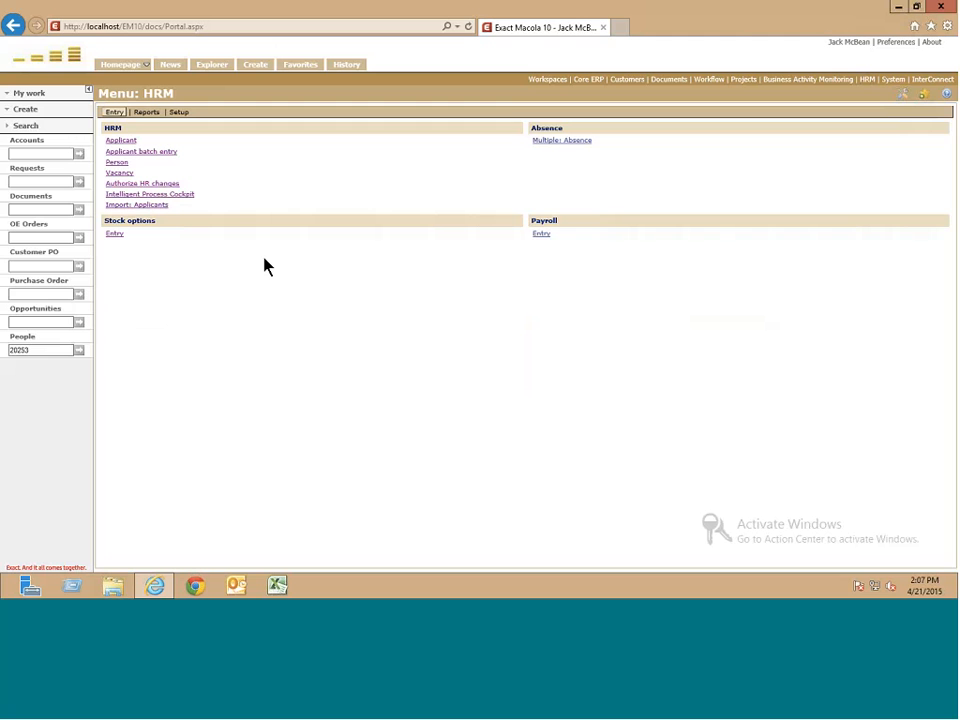
{"action": "left_click", "coordinate": [155, 115]}
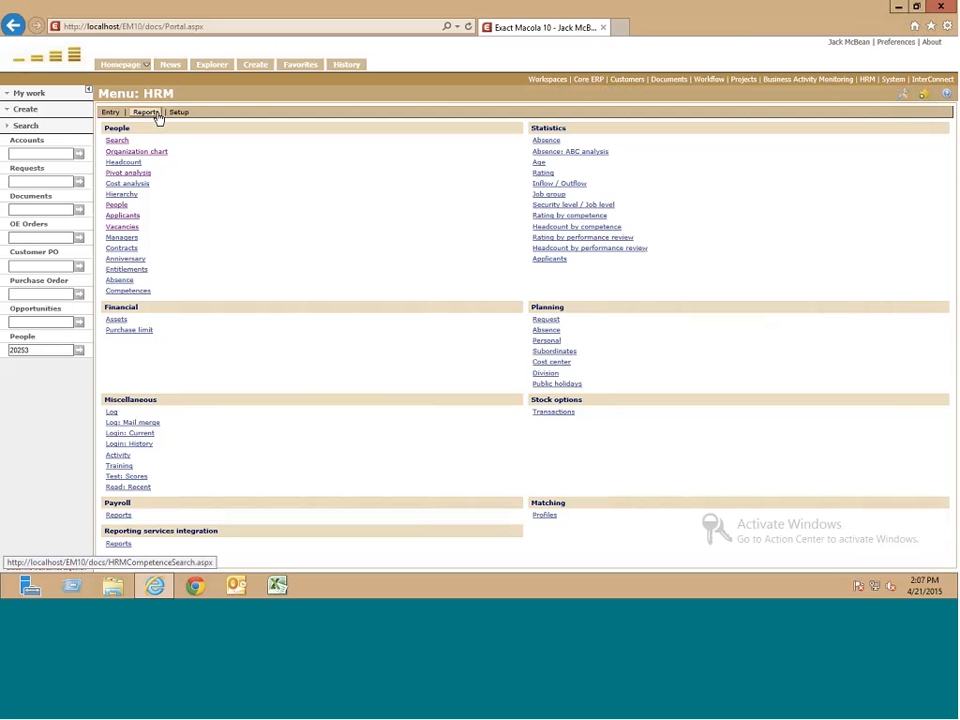
{"action": "left_click", "coordinate": [136, 298]}
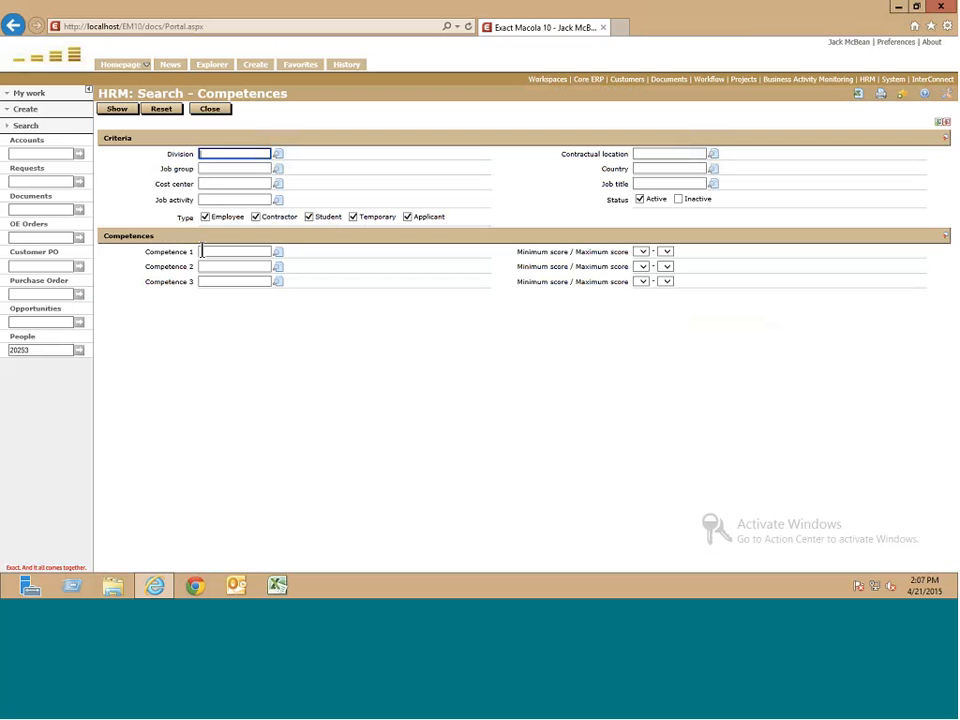
{"action": "left_click", "coordinate": [128, 114]}
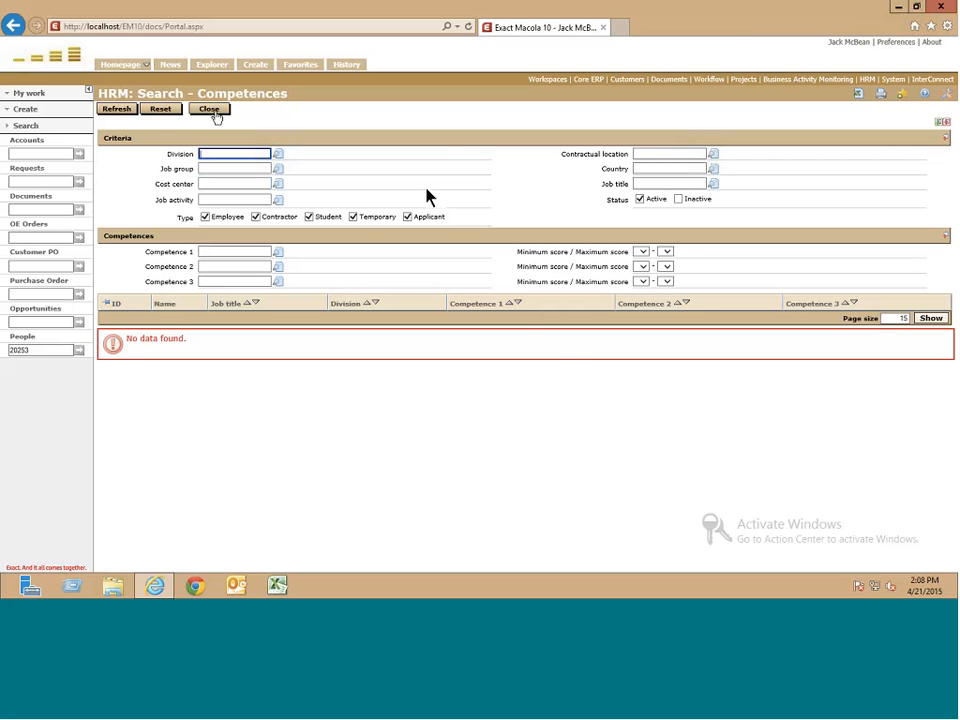
{"action": "left_click", "coordinate": [210, 110]}
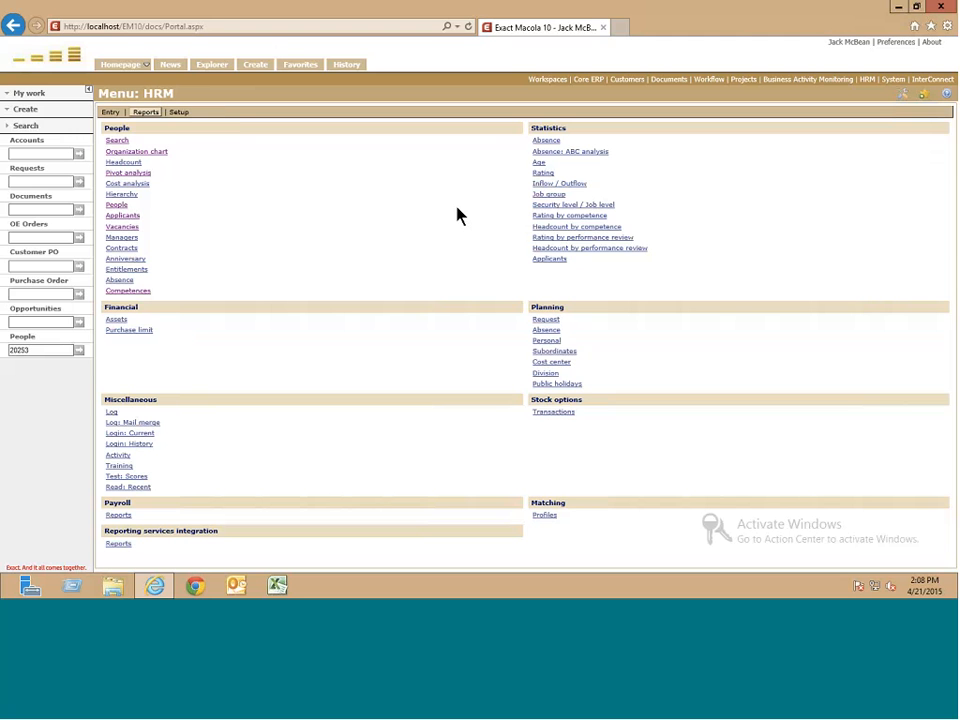
- Open the Competences list from HRM setup and page forward to page 3
{"action": "left_click", "coordinate": [177, 112]}
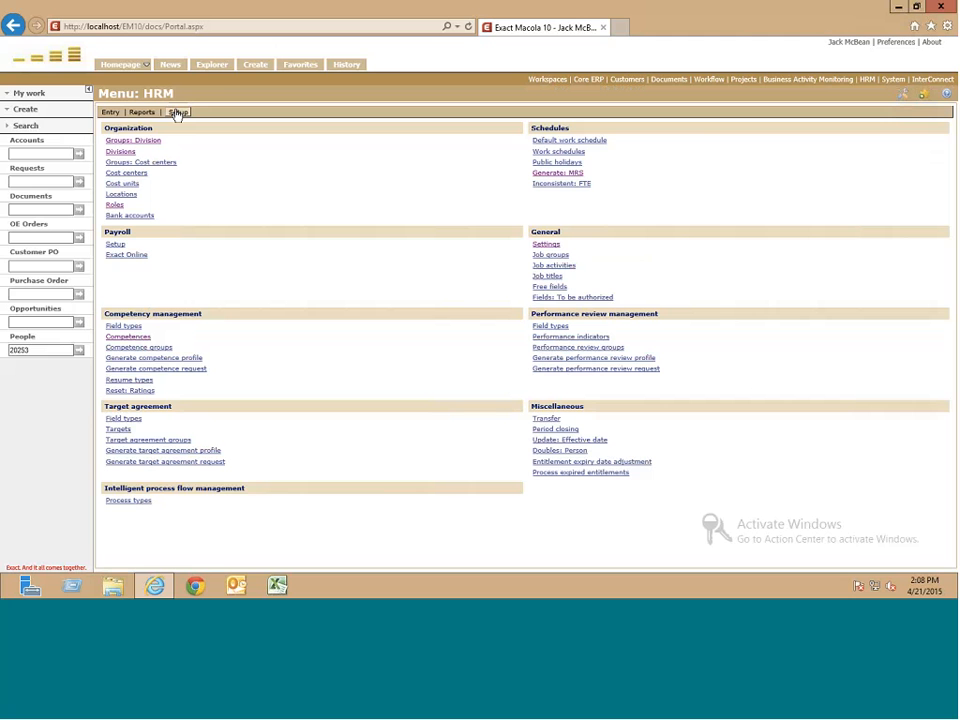
{"action": "left_click", "coordinate": [128, 337]}
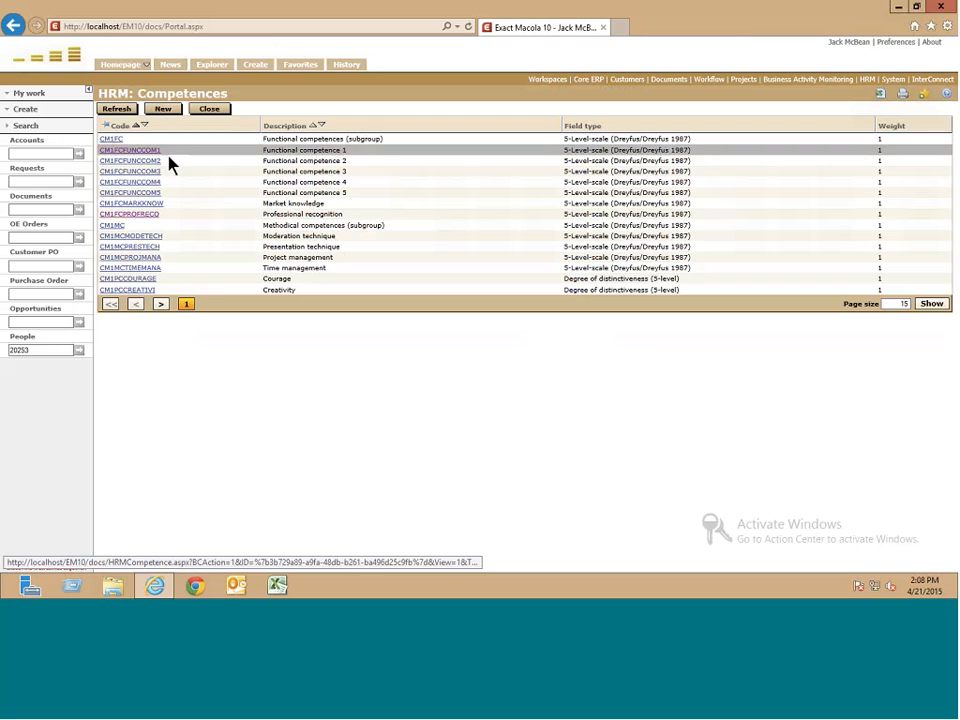
{"action": "left_click", "coordinate": [160, 304]}
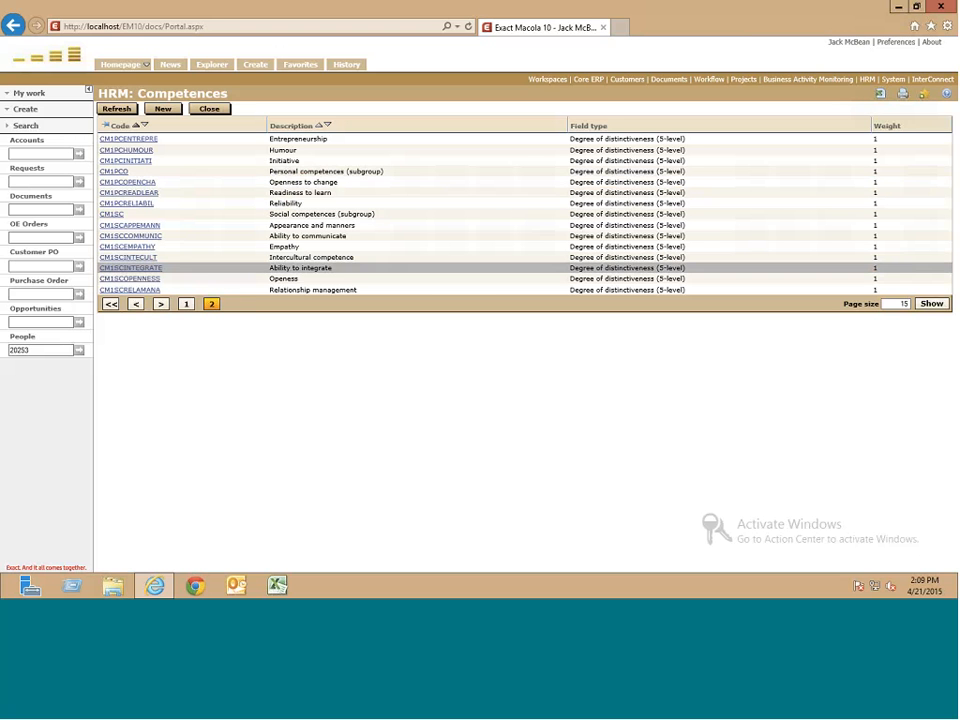
{"action": "left_click", "coordinate": [166, 308]}
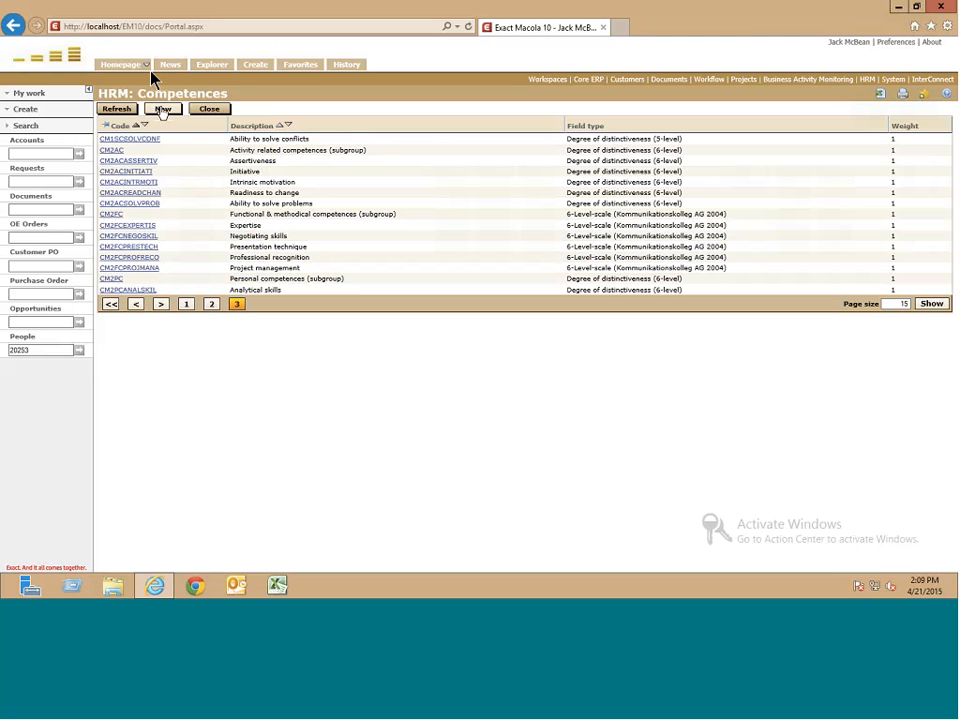
- Start a new competence record, close it unsaved, then start another one
{"action": "left_click", "coordinate": [162, 109]}
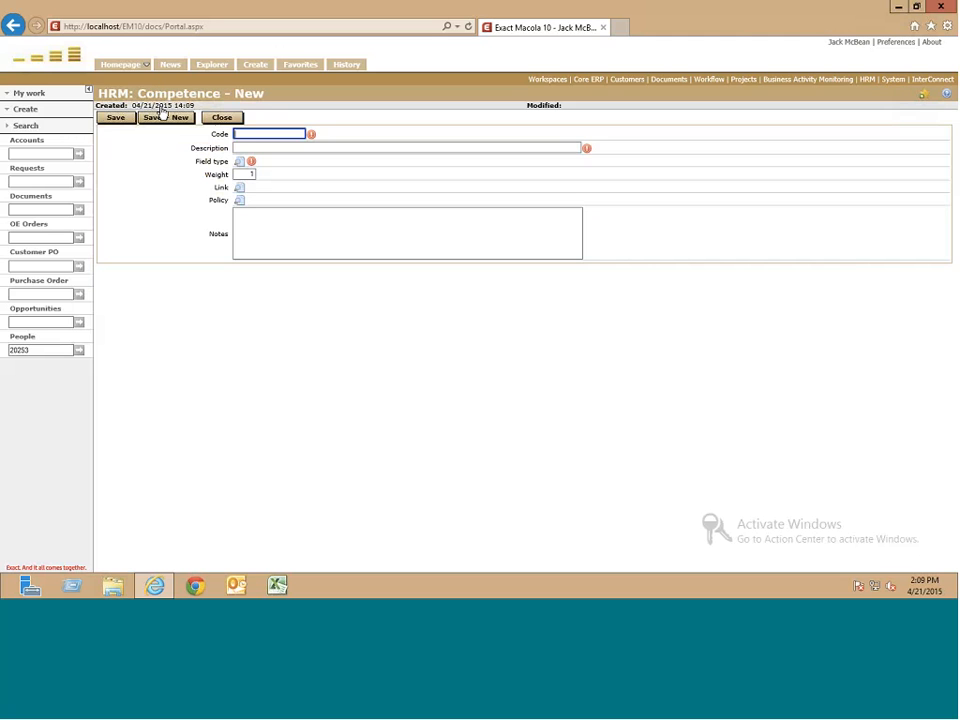
{"action": "left_click", "coordinate": [229, 118]}
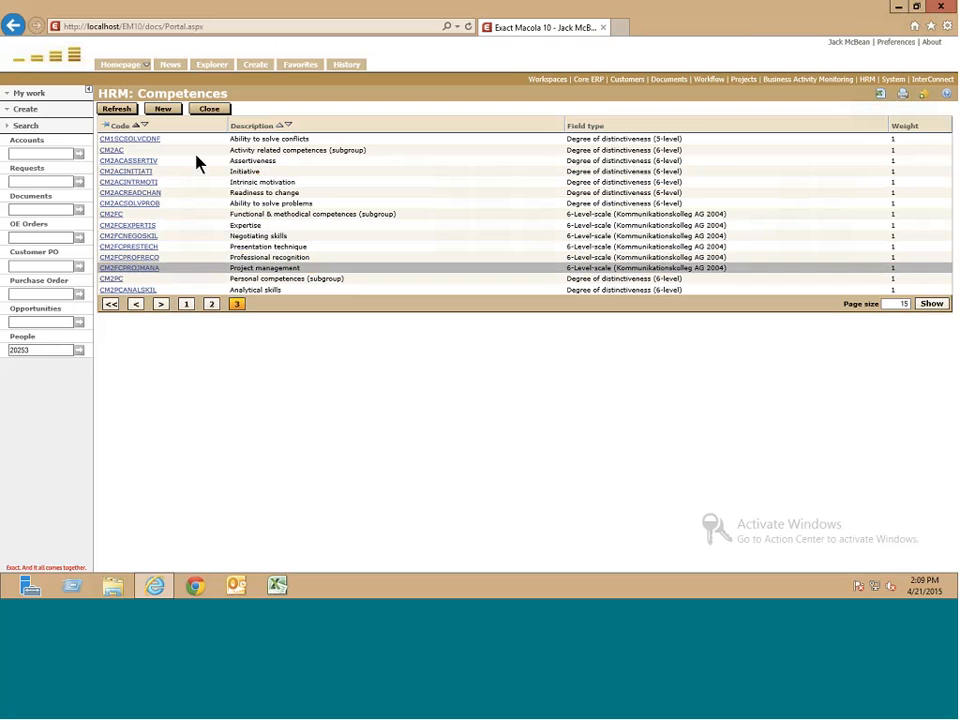
{"action": "left_click", "coordinate": [151, 111]}
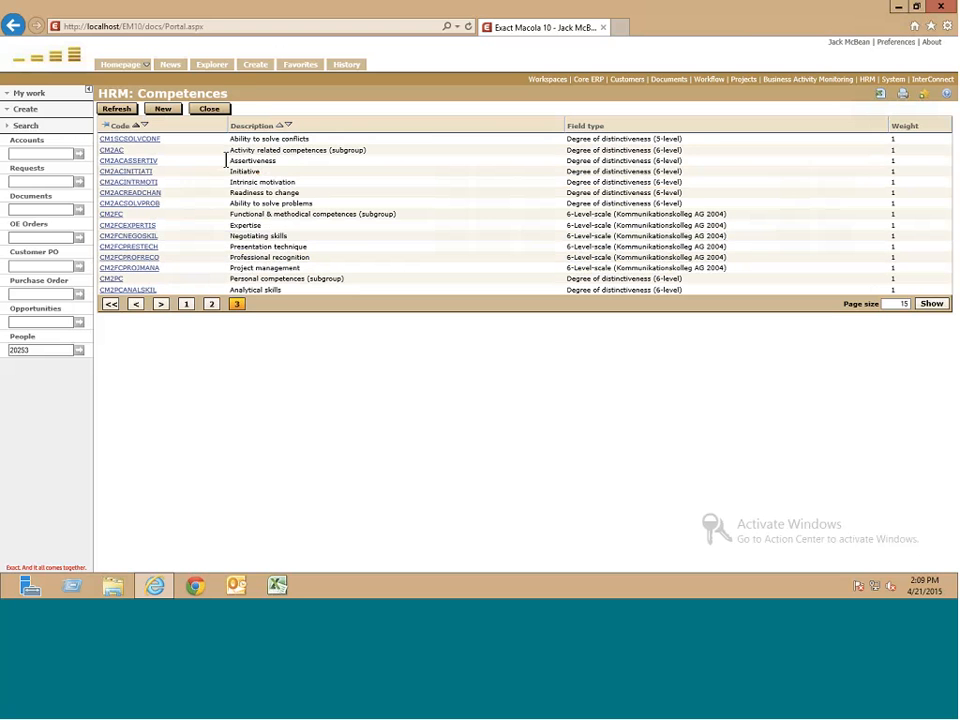
- Step back through the browser page history to return to the HRM setup menu
{"action": "left_click", "coordinate": [13, 27]}
{"action": "left_click", "coordinate": [13, 27]}
{"action": "left_click", "coordinate": [13, 27]}
{"action": "right_click", "coordinate": [13, 27]}
{"action": "left_click", "coordinate": [13, 27]}
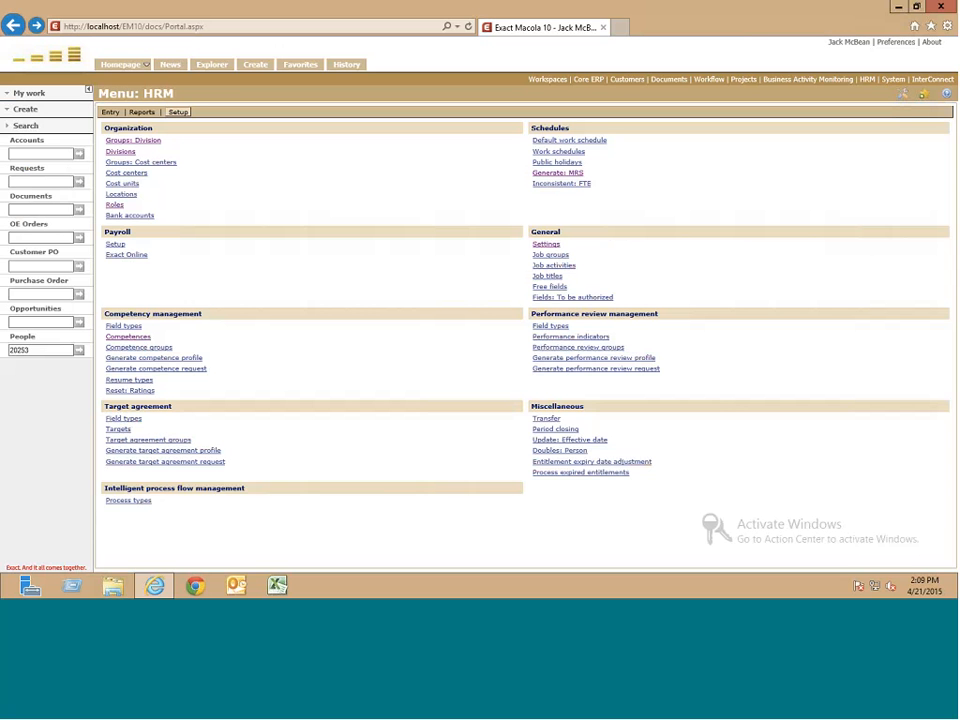
{"action": "left_click", "coordinate": [165, 349]}
- Expand and collapse Competence Model 1, then close the competence groups overview
{"action": "left_click", "coordinate": [121, 203]}
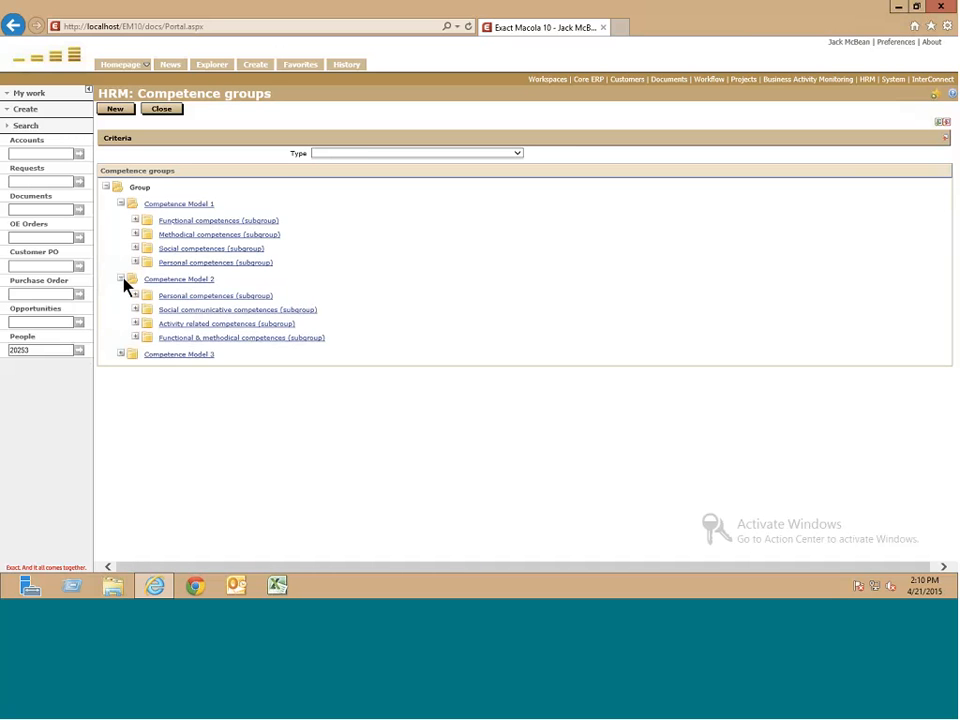
{"action": "left_click", "coordinate": [120, 204]}
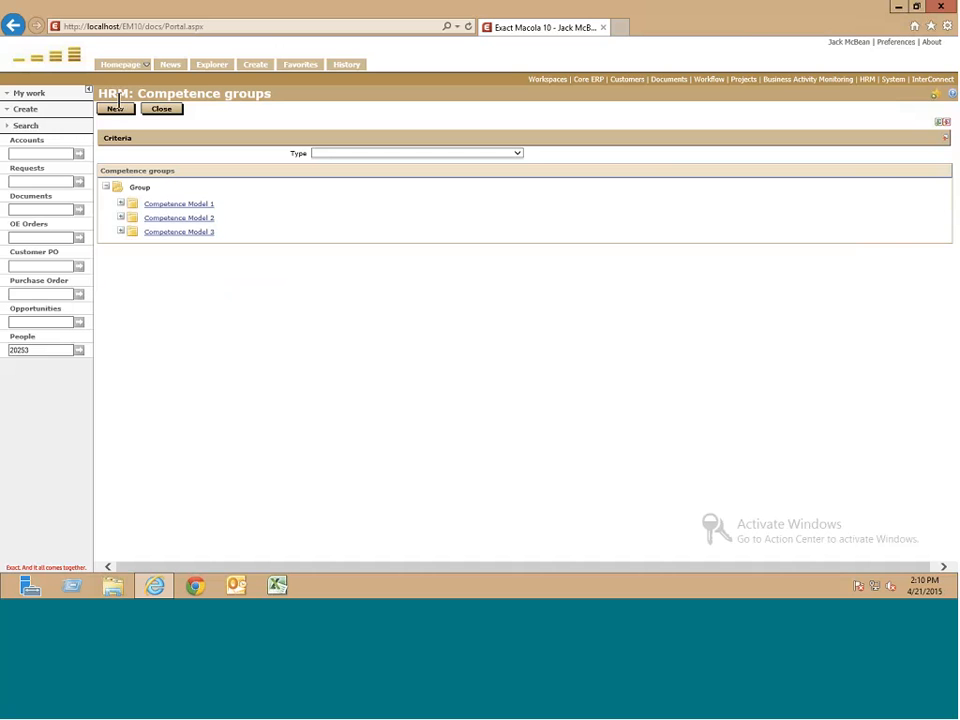
{"action": "left_click", "coordinate": [156, 112]}
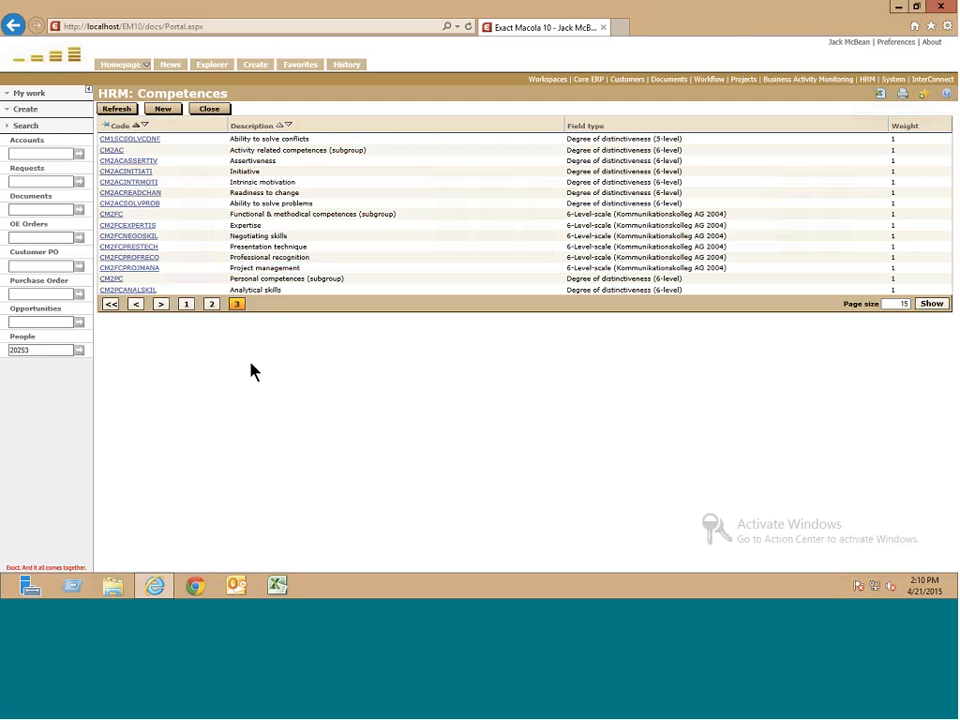
- Close the HRM: Competences page to go back to Menu: HRM
{"action": "left_click", "coordinate": [218, 112]}
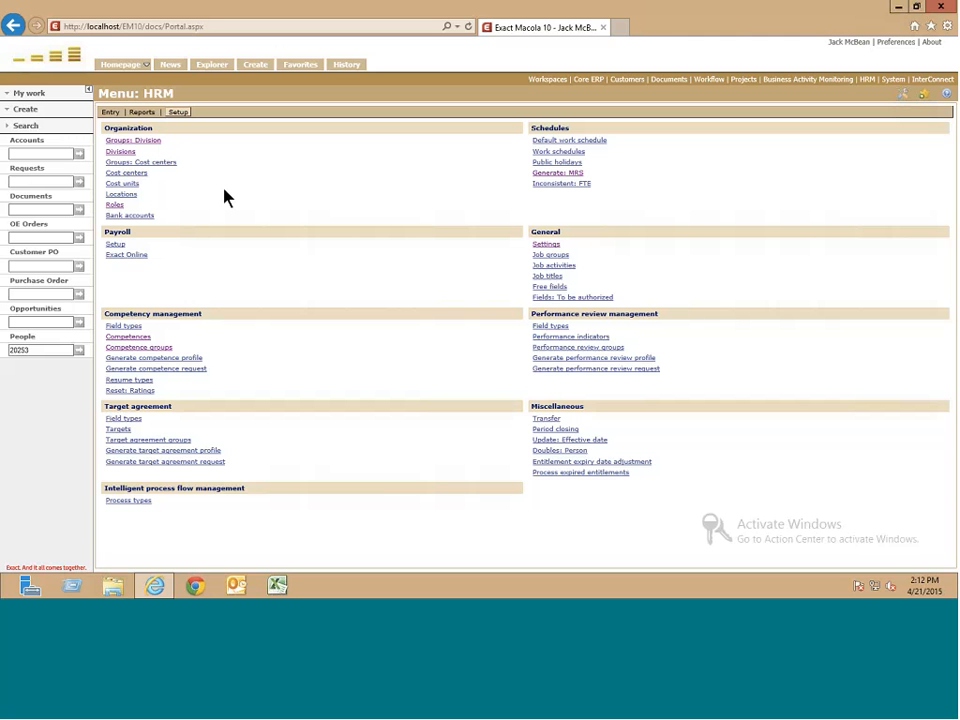
- Switch HRM to its Entry section, then play the 'Algo Webinars 2015 - HRM' Keynote deck
{"action": "left_click", "coordinate": [109, 113]}
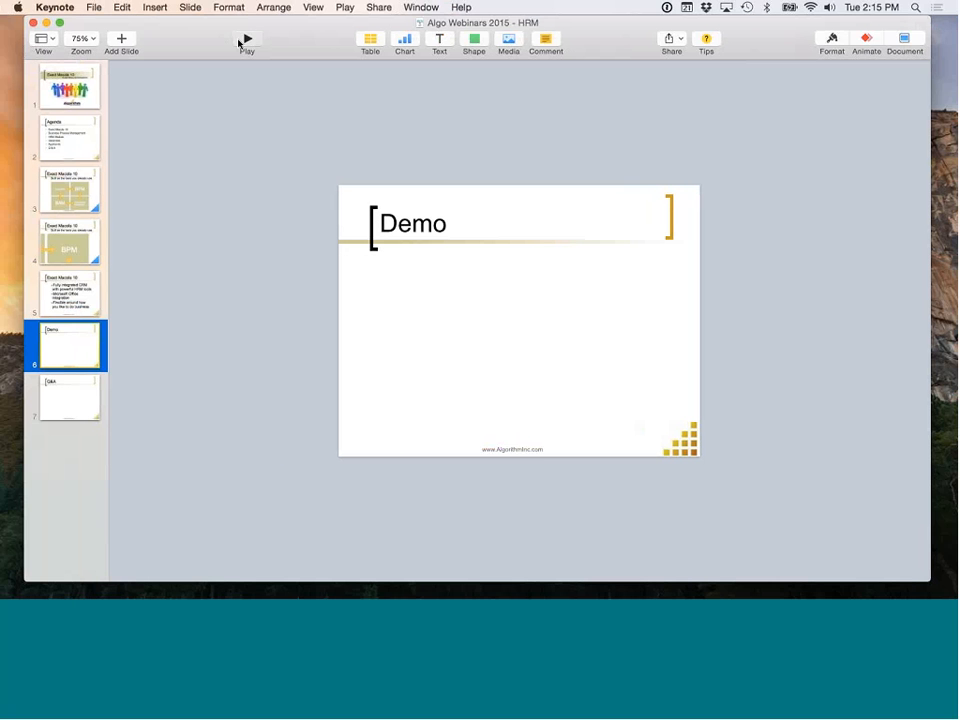
{"action": "left_click", "coordinate": [247, 40]}
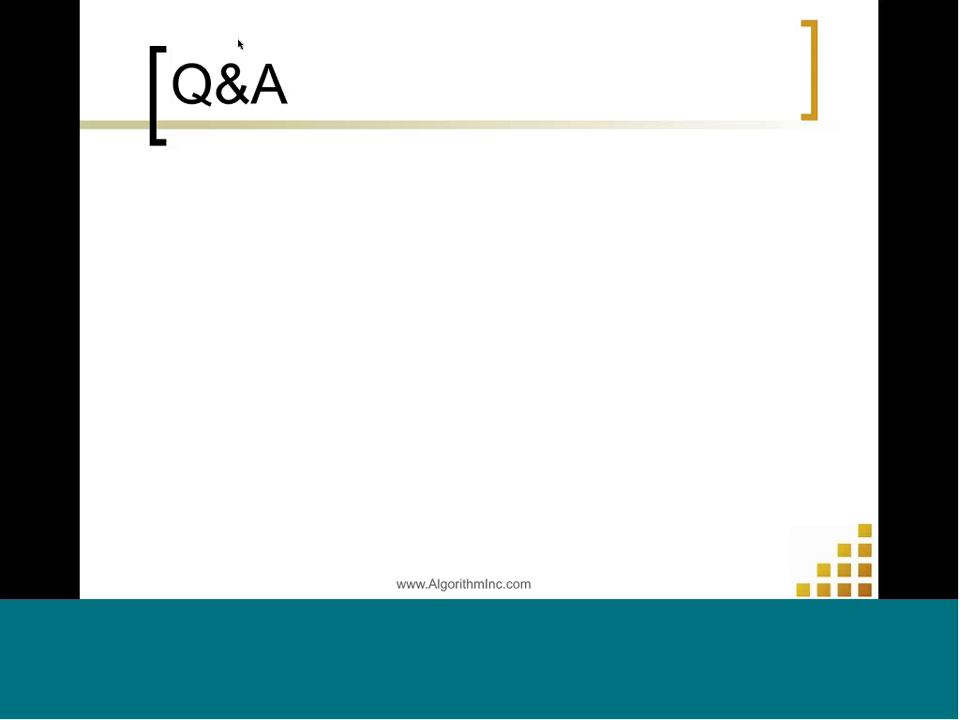